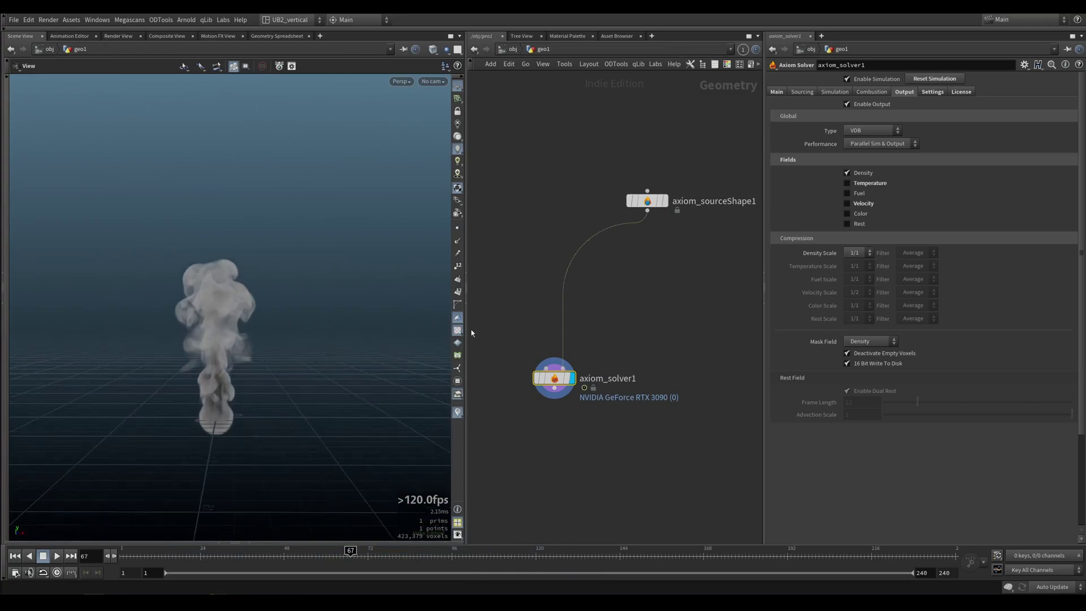
Step: Play the smoke simulation from the first frame to about frame 90 and stop it
left_click_drag(310, 392, 285, 389)
key("ctrl+Up")
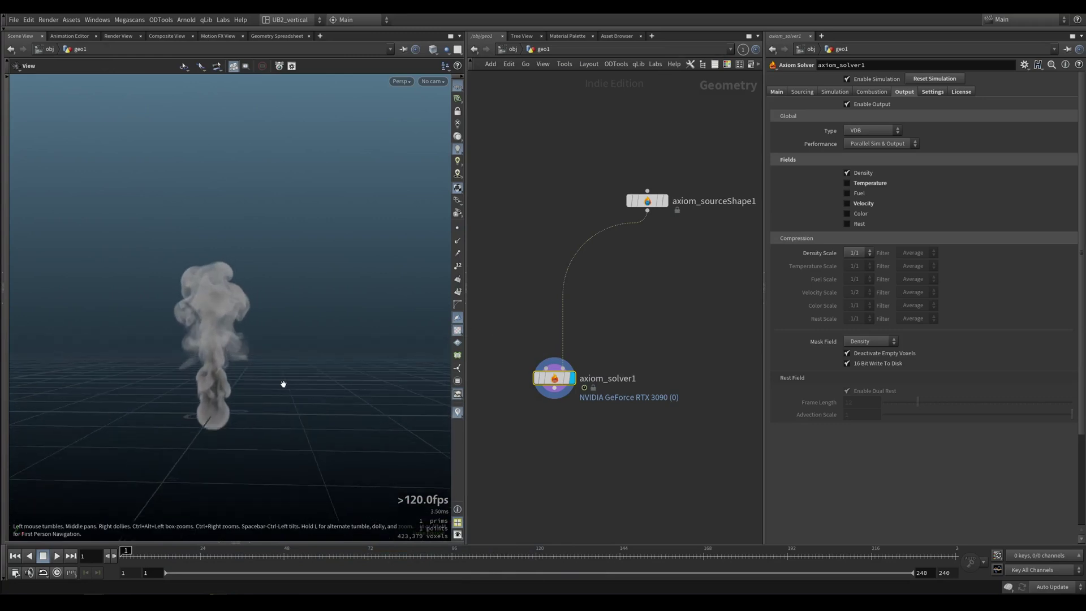
key("Up")
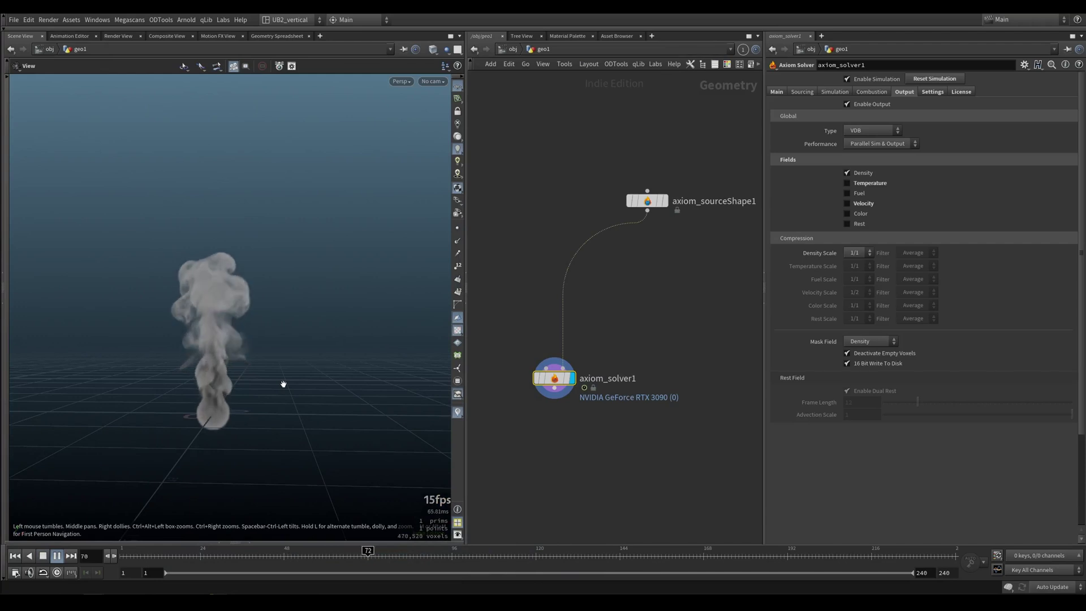
key("Up")
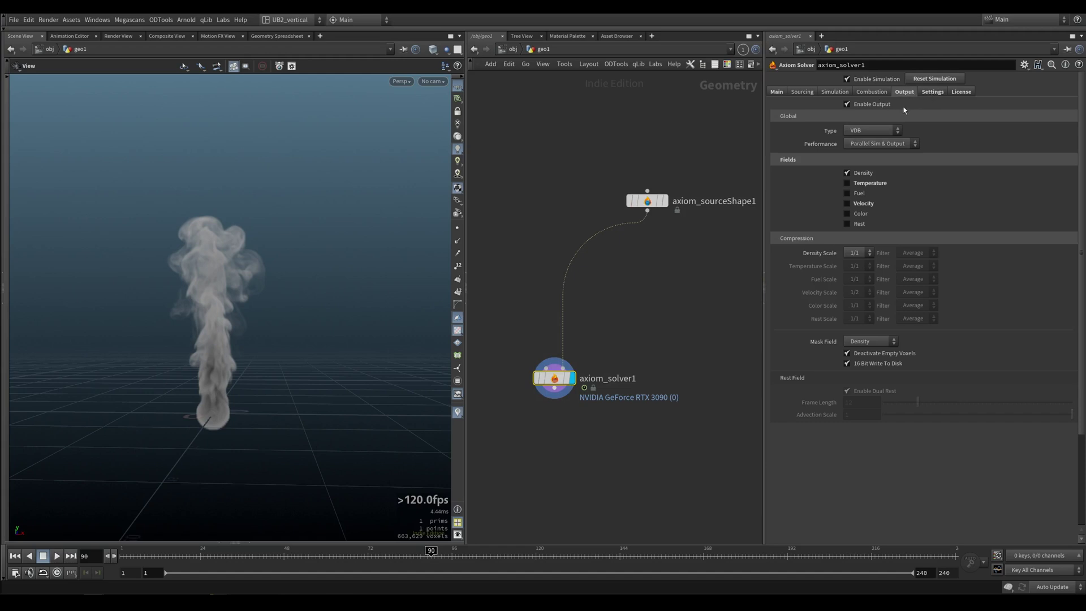
Step: Set the Axiom solver's output type to Data Structure and replay the simulation from the first frame to inspect the sparse grid
left_click(845, 131)
left_click(853, 142)
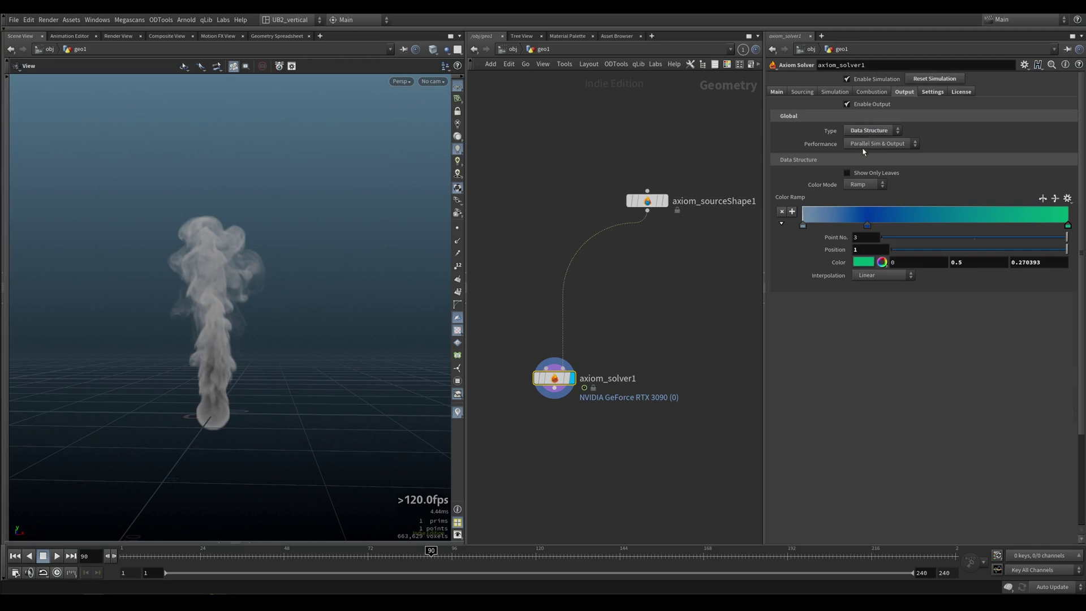
key("ctrl+Up")
key("Up")
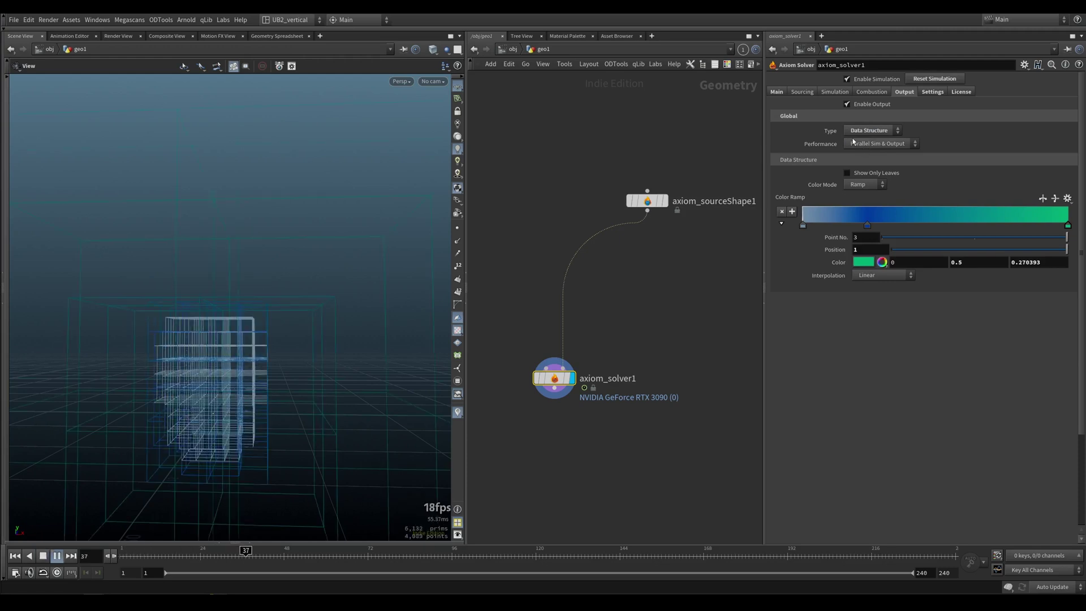
key("Up")
right_click_drag(273, 303, 219, 276)
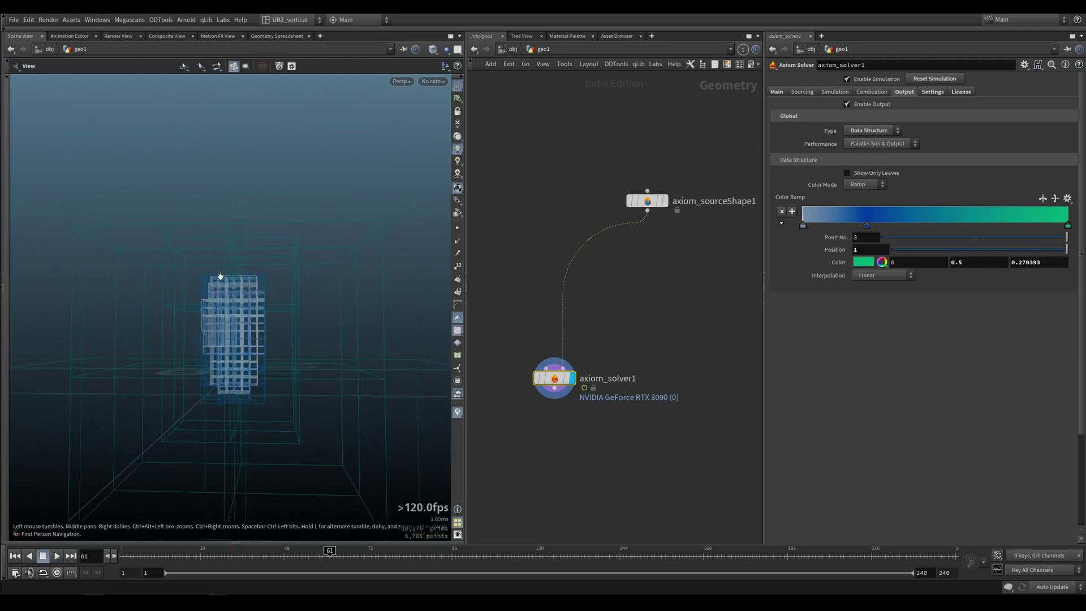
right_click_drag(248, 319, 289, 318)
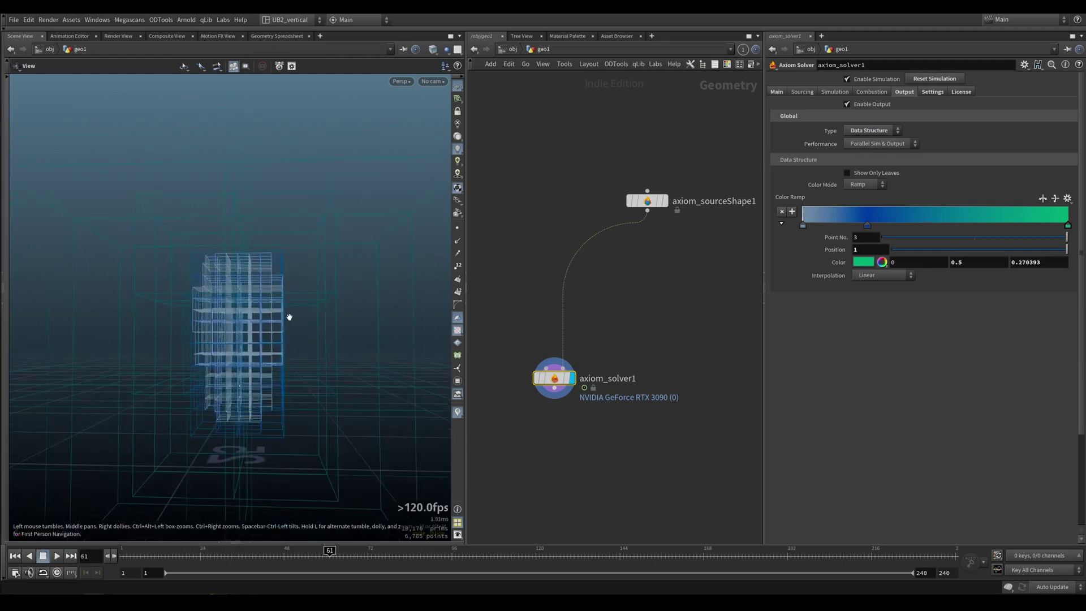
Step: Set the solver's sparse Levels to 2 and run the simulation to examine the reduced grid hierarchy
left_click(931, 92)
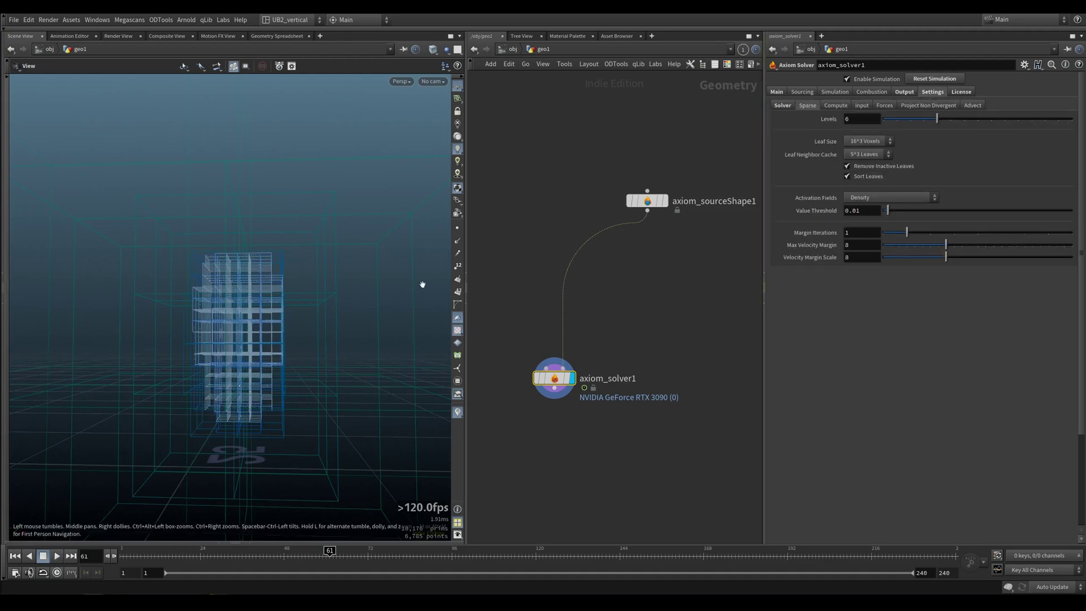
right_click_drag(265, 310, 239, 356)
double_click(850, 120)
type("1")
key("Return")
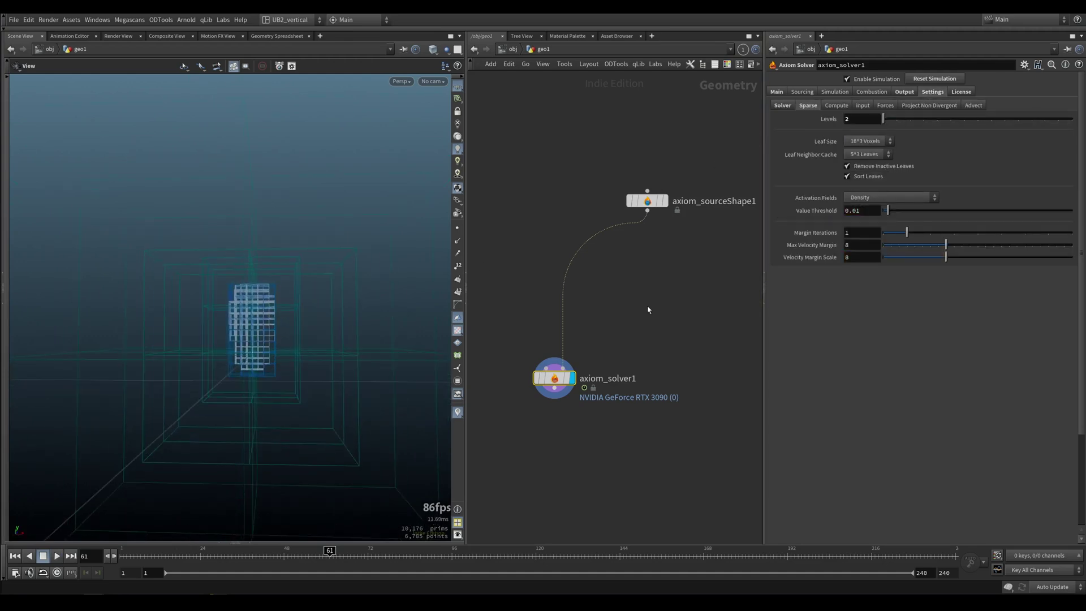
key("Up")
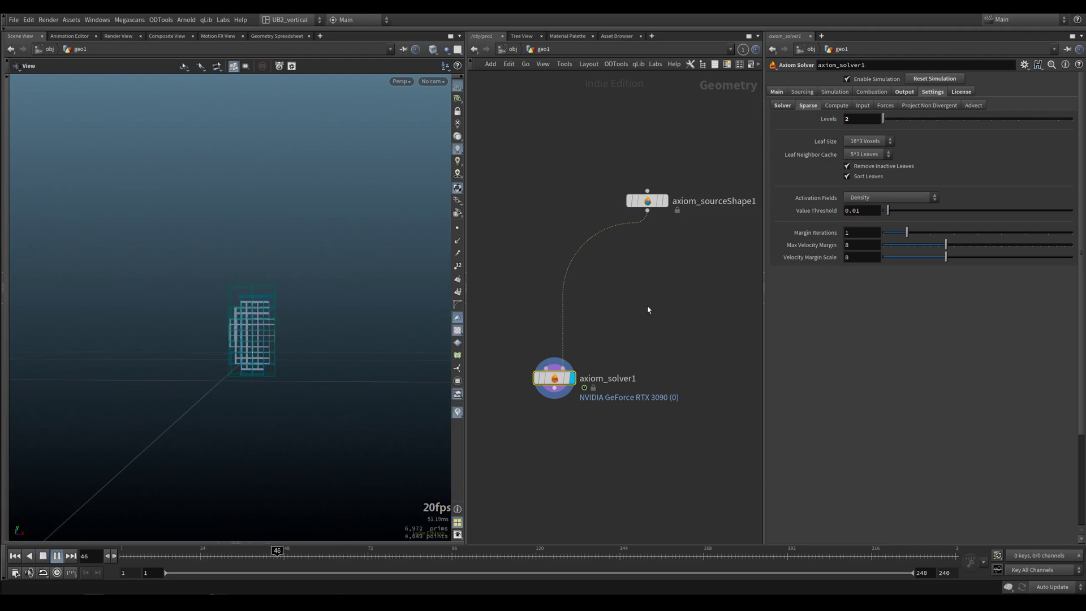
key("Up")
scroll(264, 293, "up", 5)
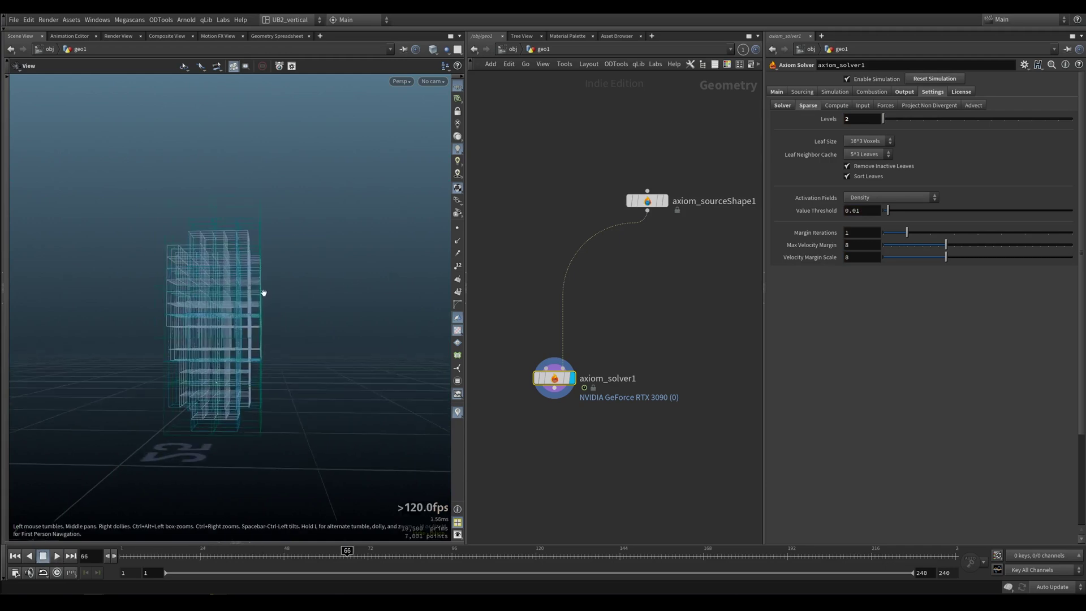
Step: Set the sparse Levels to 6 and inspect the surrounding grid hierarchy
left_click_drag(855, 120, 763, 130)
type("6")
key("Return")
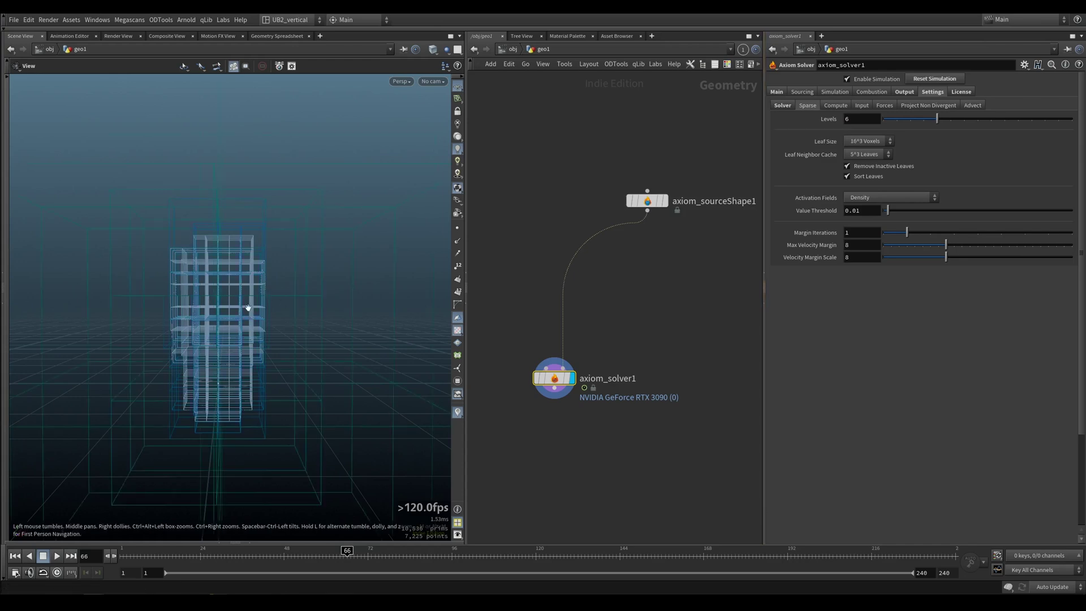
scroll(248, 308, "down", 5)
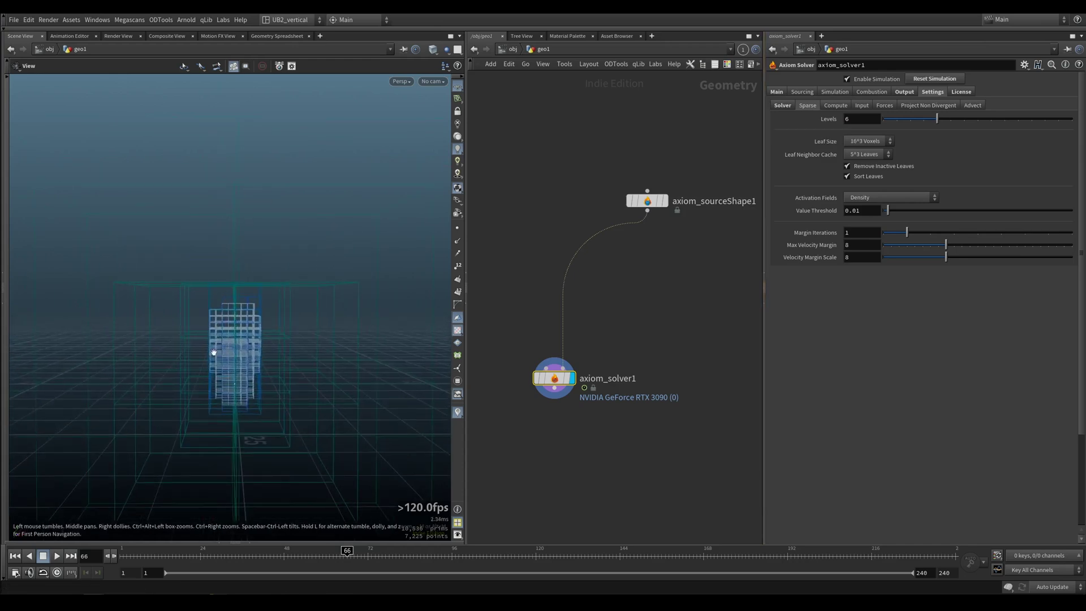
left_click_drag(213, 314, 225, 291)
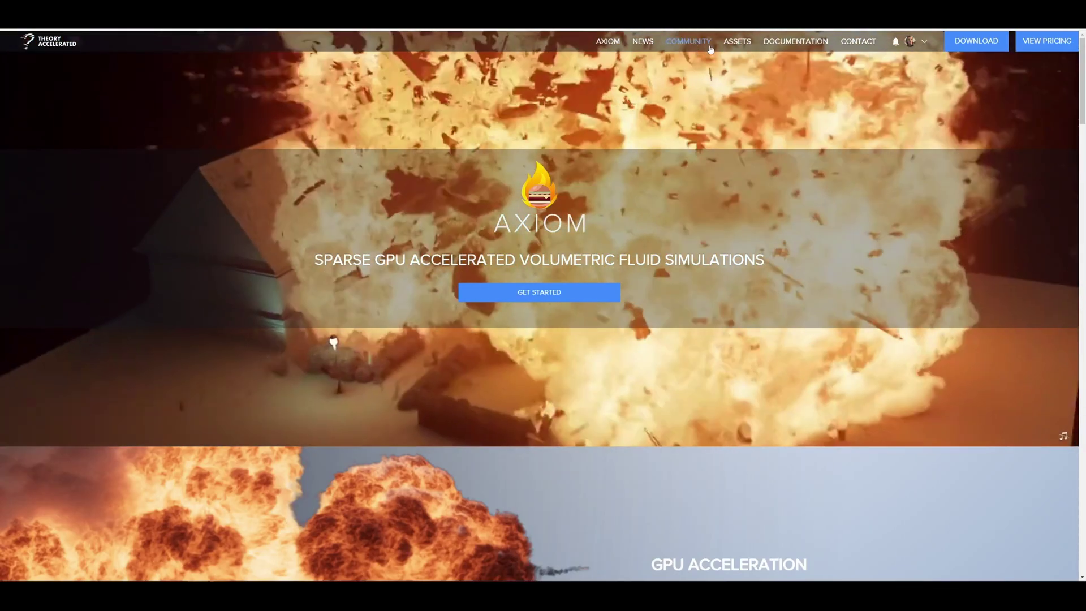
Step: On the Theory Accelerated website, go to the documentation and open the Axiom 3 guide
left_click(795, 41)
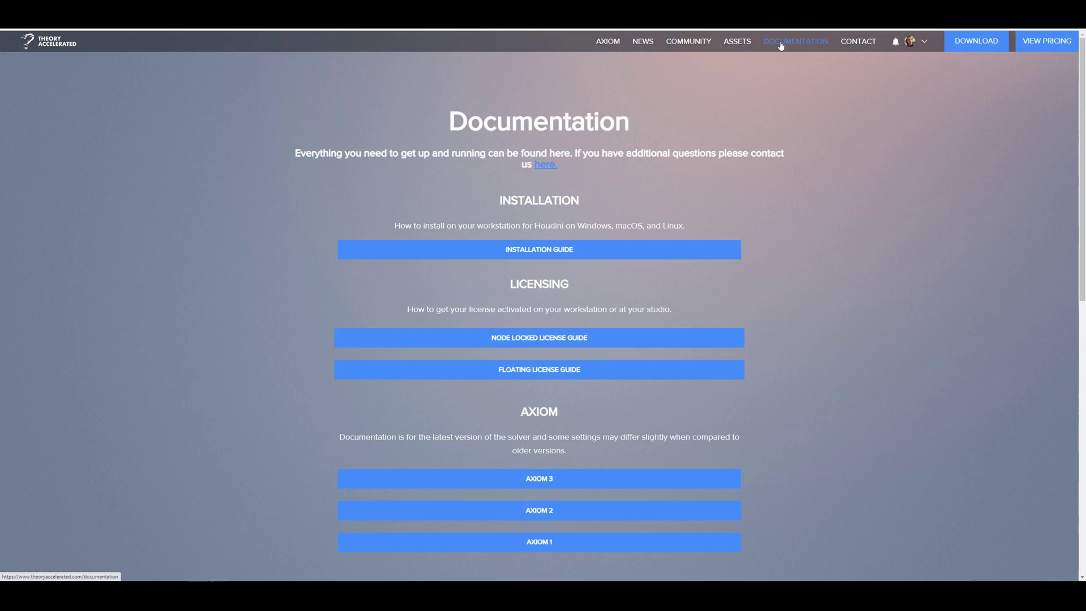
scroll(745, 215, "down", 7)
scroll(745, 215, "up", 7)
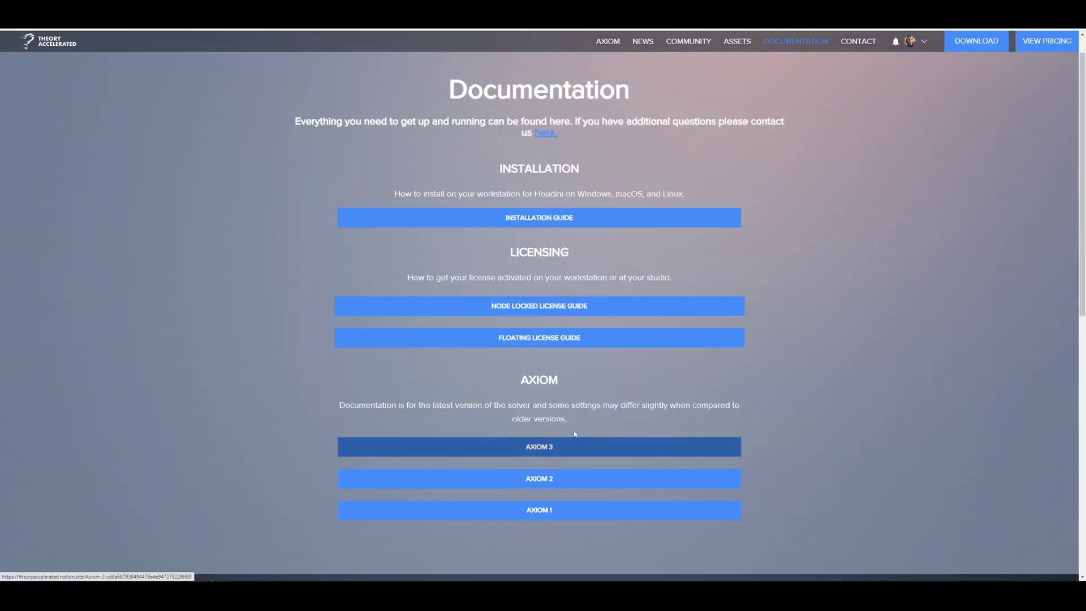
scroll(537, 440, "down", 3)
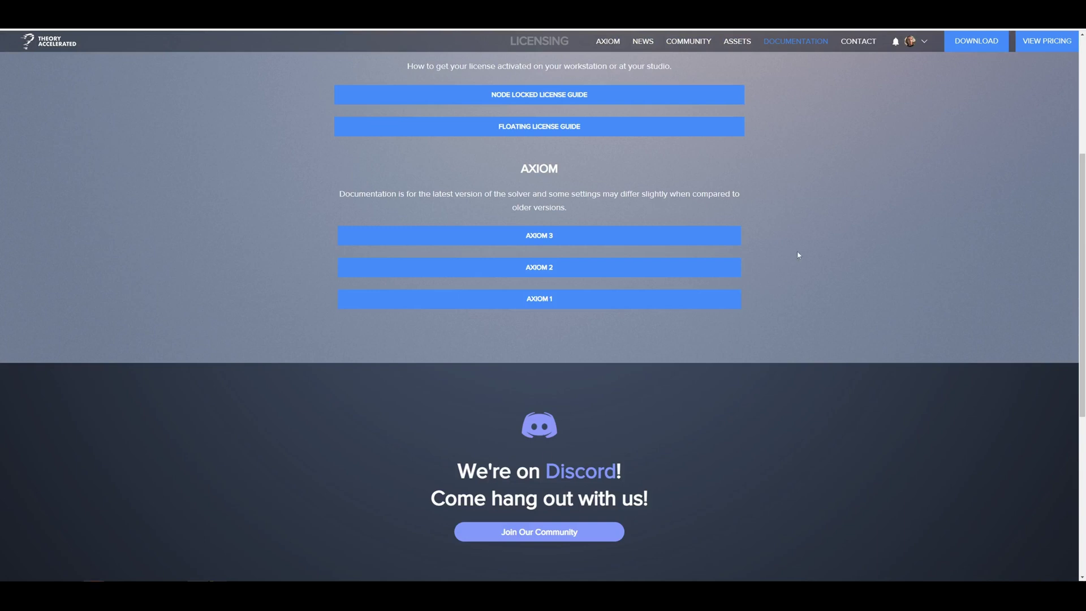
scroll(820, 232, "up", 2)
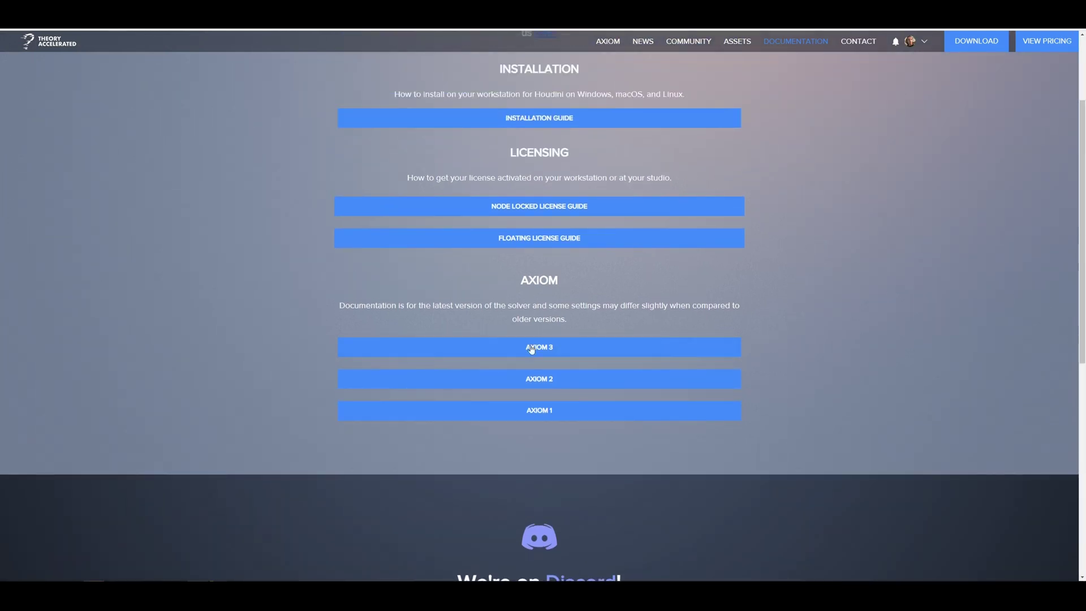
left_click(532, 349)
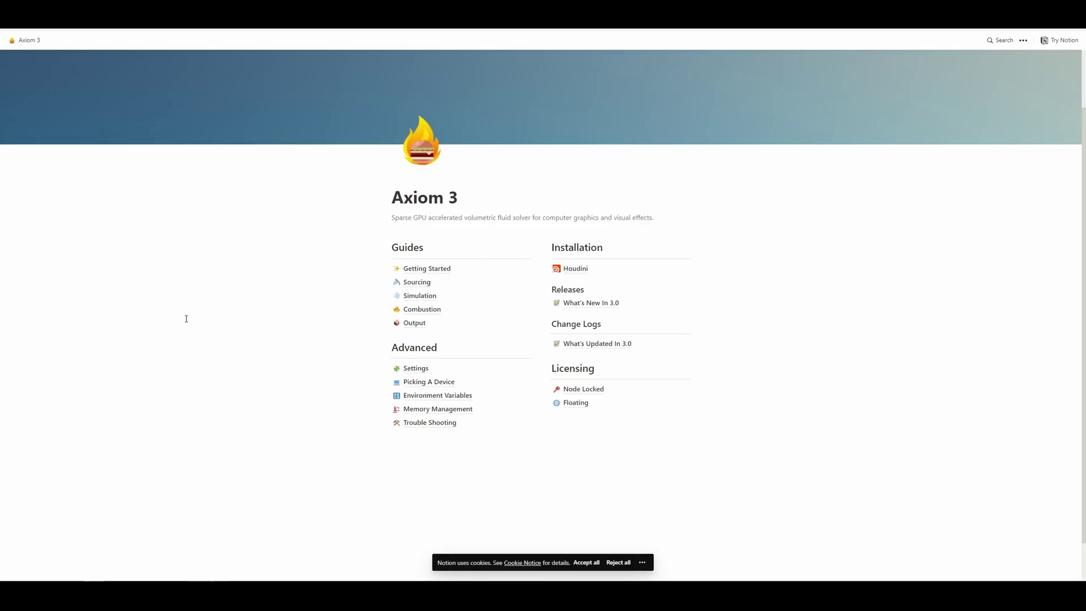
Step: Open the Axiom 3 Settings guide and look through its Solver, Sparse, Leaves, Activation Fields and Margins / Bounds sections
left_click(417, 369)
scroll(333, 283, "down", 2)
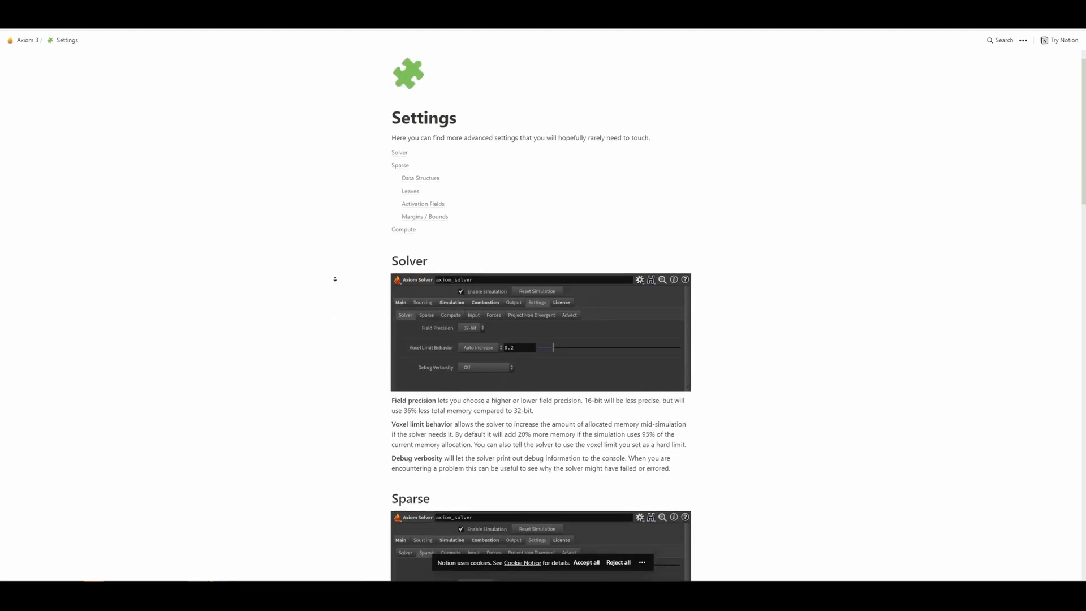
scroll(335, 279, "down", 3)
middle_click(342, 280)
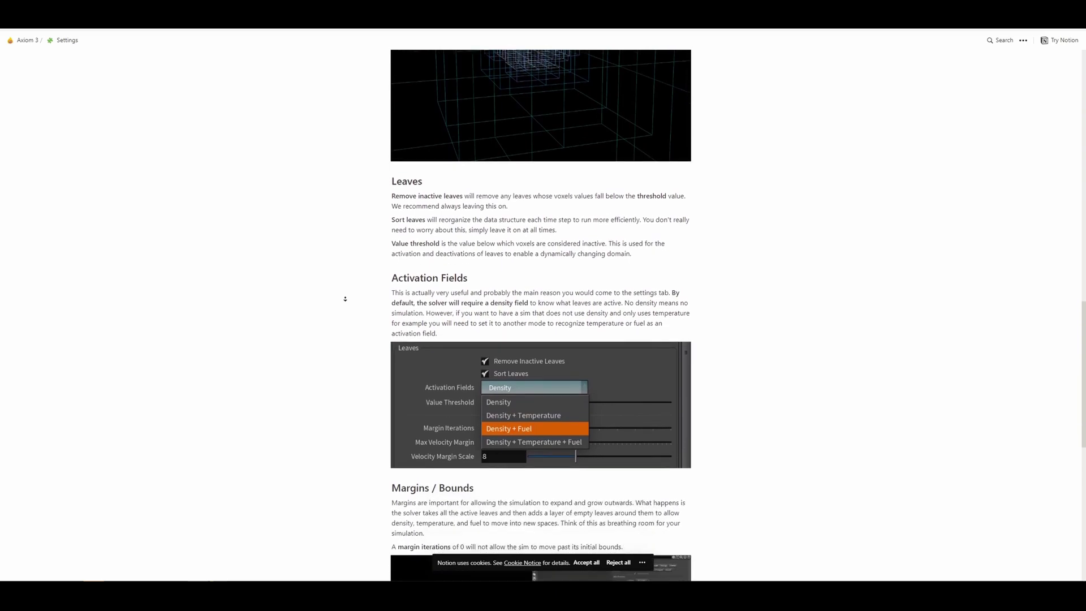
middle_click(344, 314)
scroll(339, 405, "up", 20)
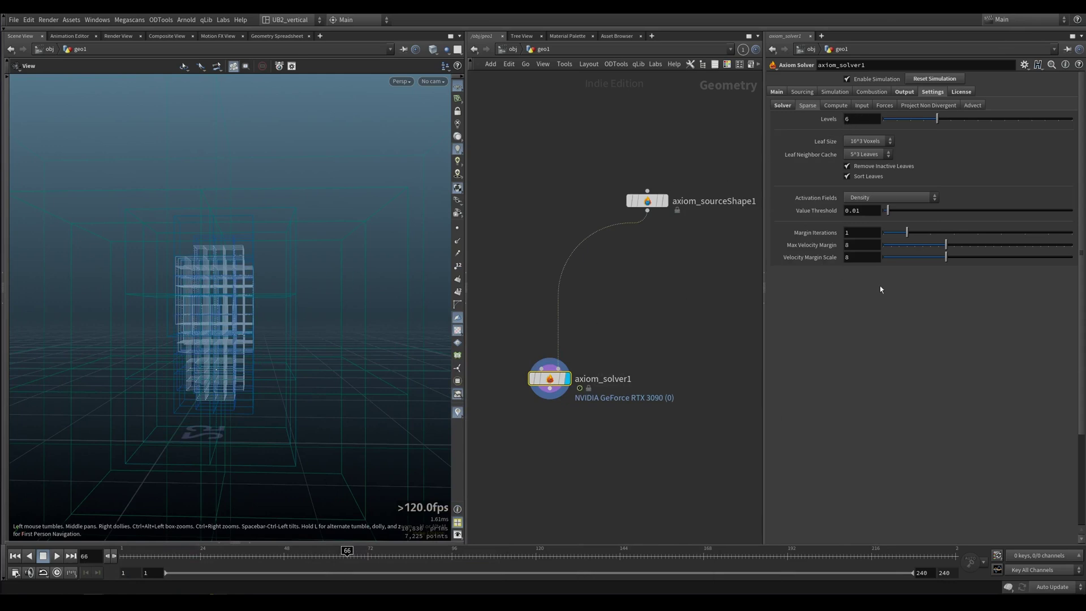
Step: Back in Houdini, set the solver's Leaf Size to 8^3 Voxels and replay the simulation from the first frame to examine the leaves
left_click_drag(271, 329, 290, 320)
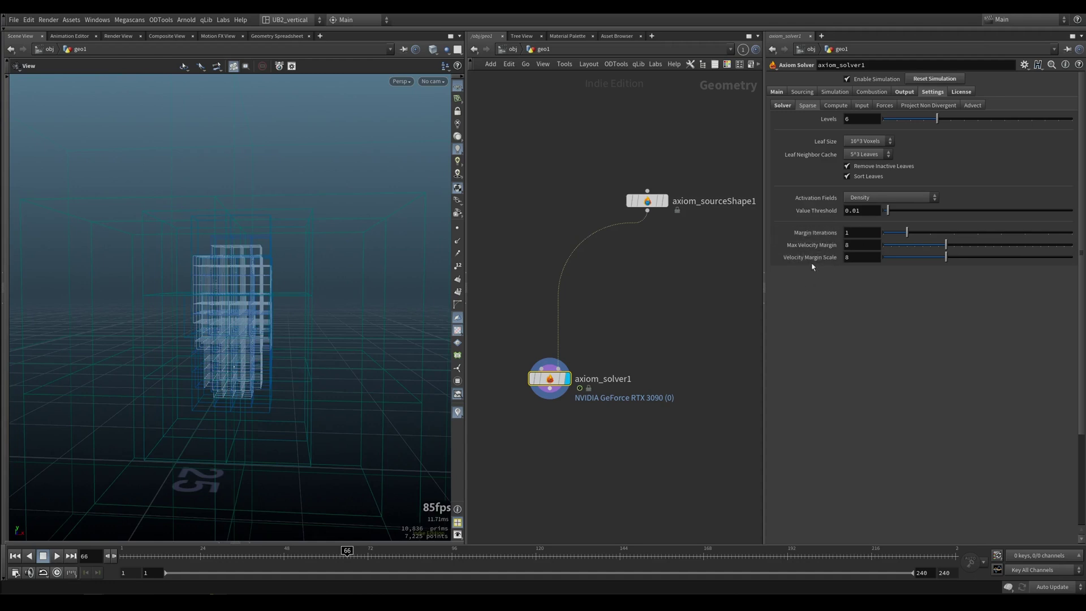
scroll(244, 359, "down", 4)
left_click_drag(240, 358, 250, 350)
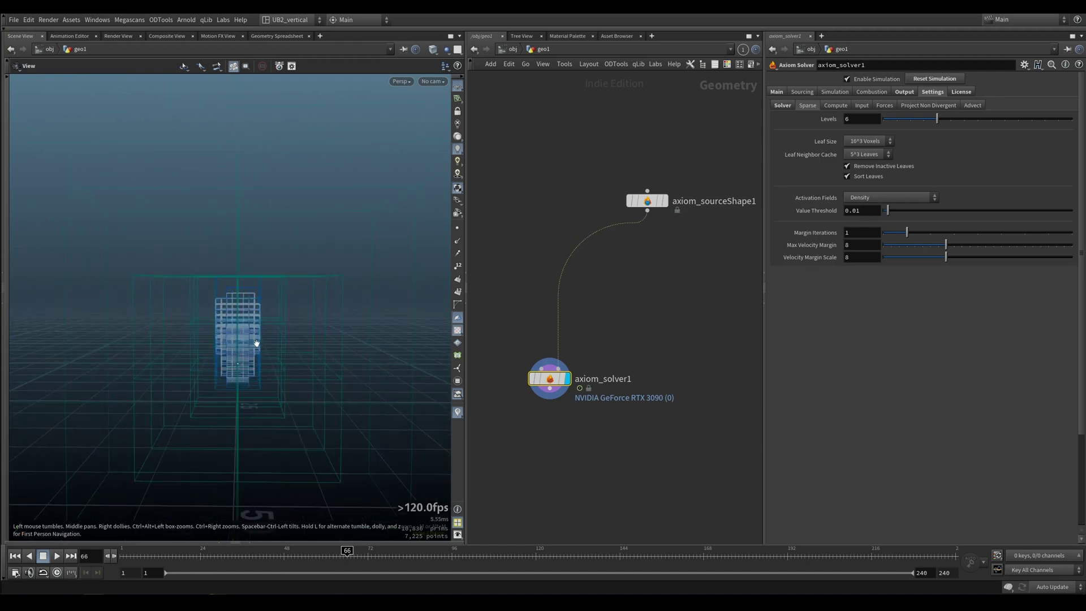
scroll(252, 346, "up", 4)
left_click(867, 142)
left_click(873, 152)
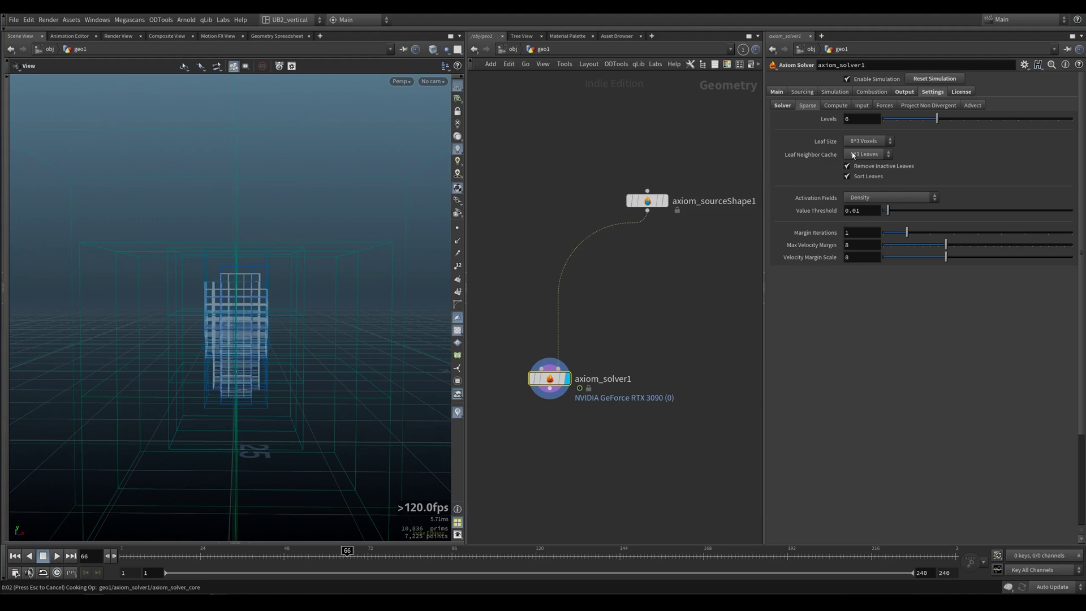
key("ctrl+Up")
key("Up")
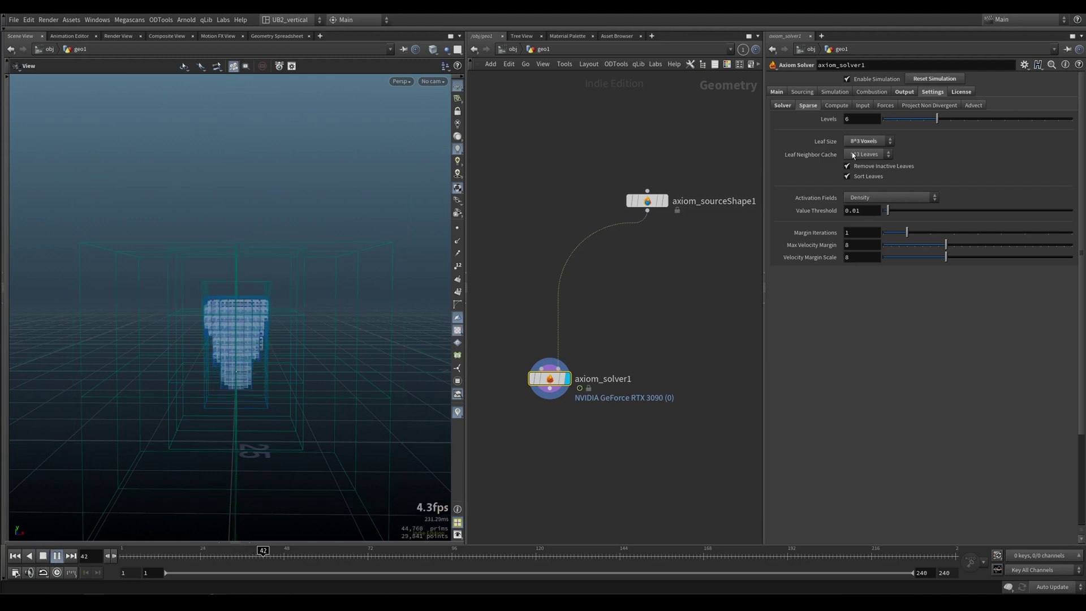
key("Up")
right_click_drag(214, 317, 278, 304)
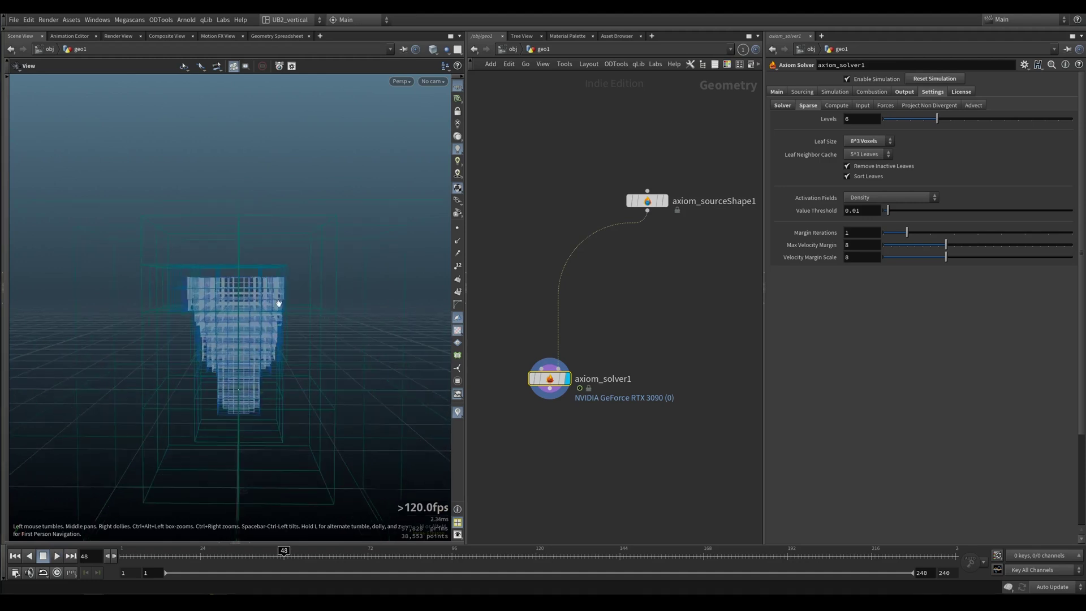
left_click_drag(279, 304, 253, 304)
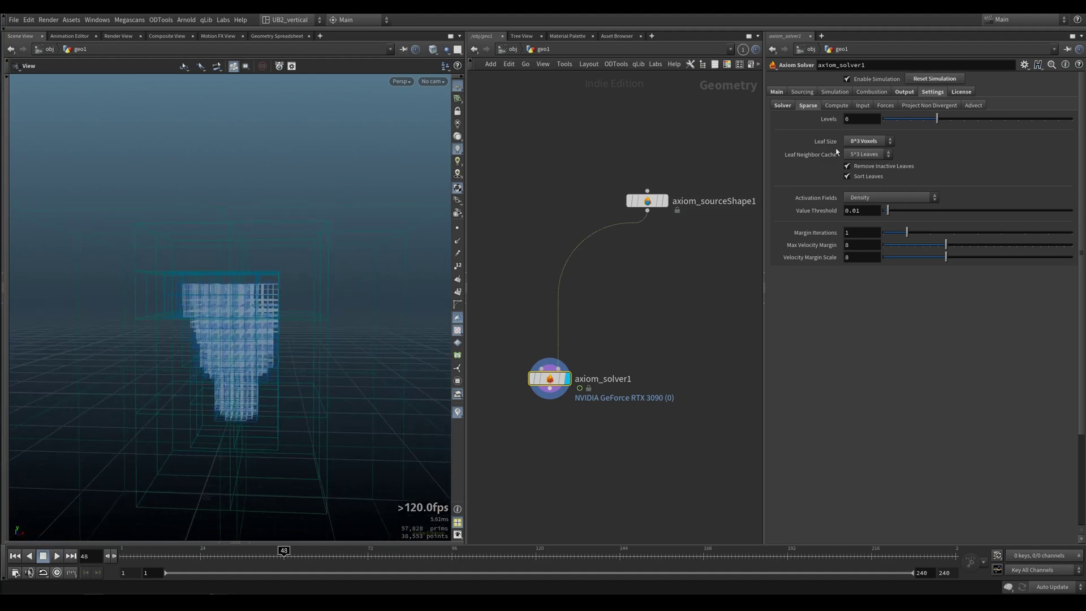
Step: Set the Leaf Size to 32^3 Voxels and replay the simulation from the first frame to about frame 80
left_click(868, 140)
left_click(866, 164)
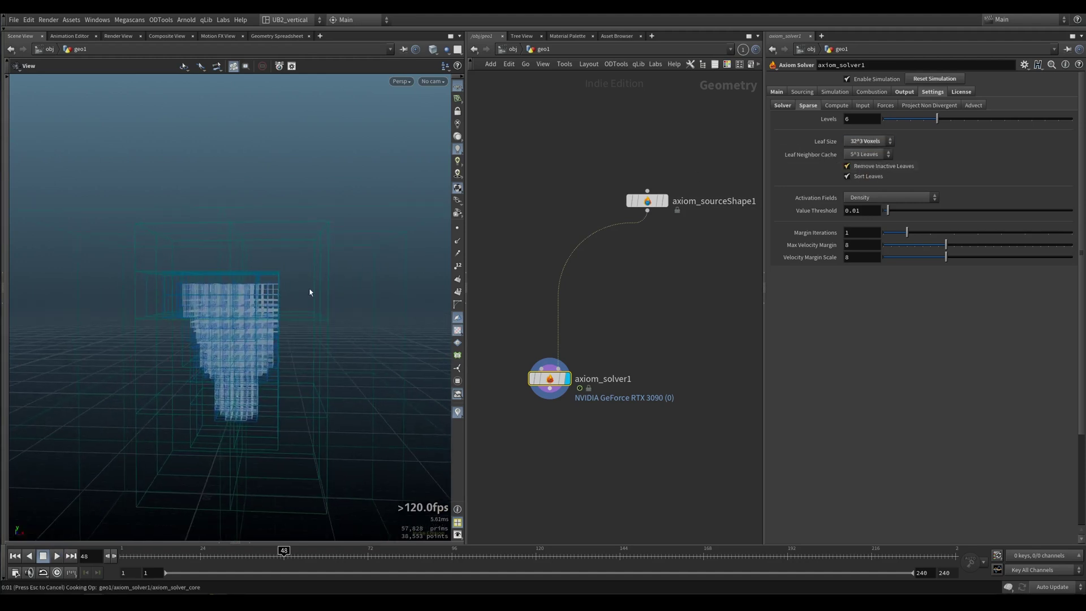
key("ctrl+Up")
key("Up")
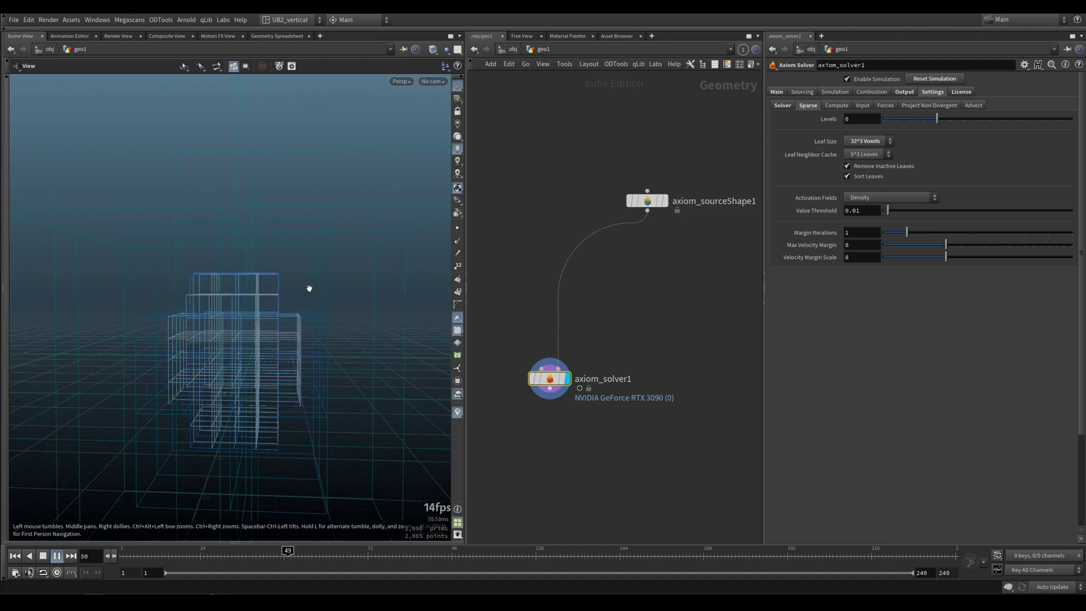
key("Up")
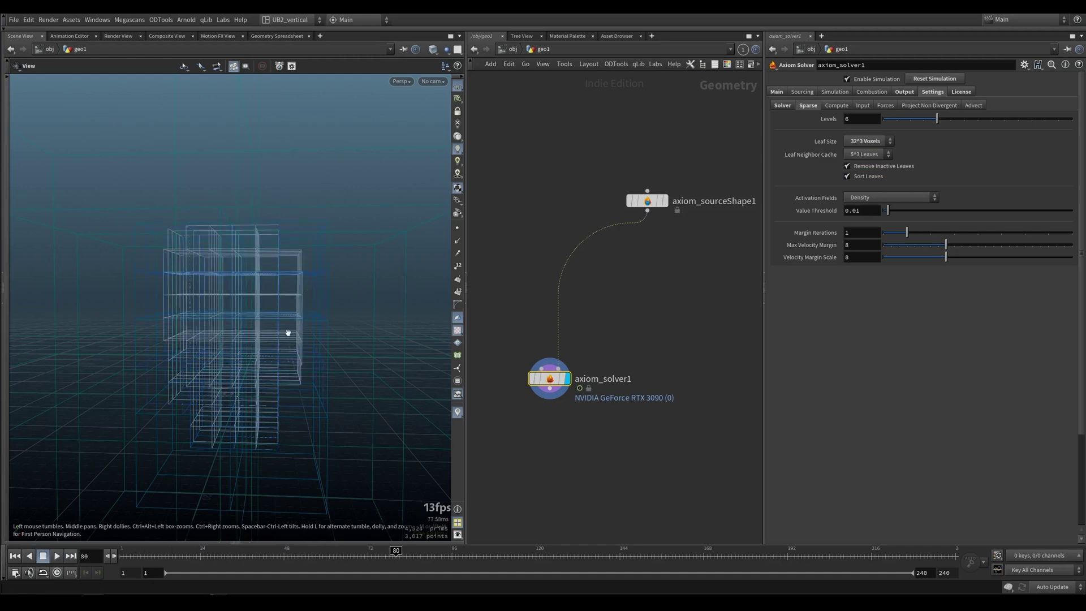
left_click_drag(287, 333, 258, 284)
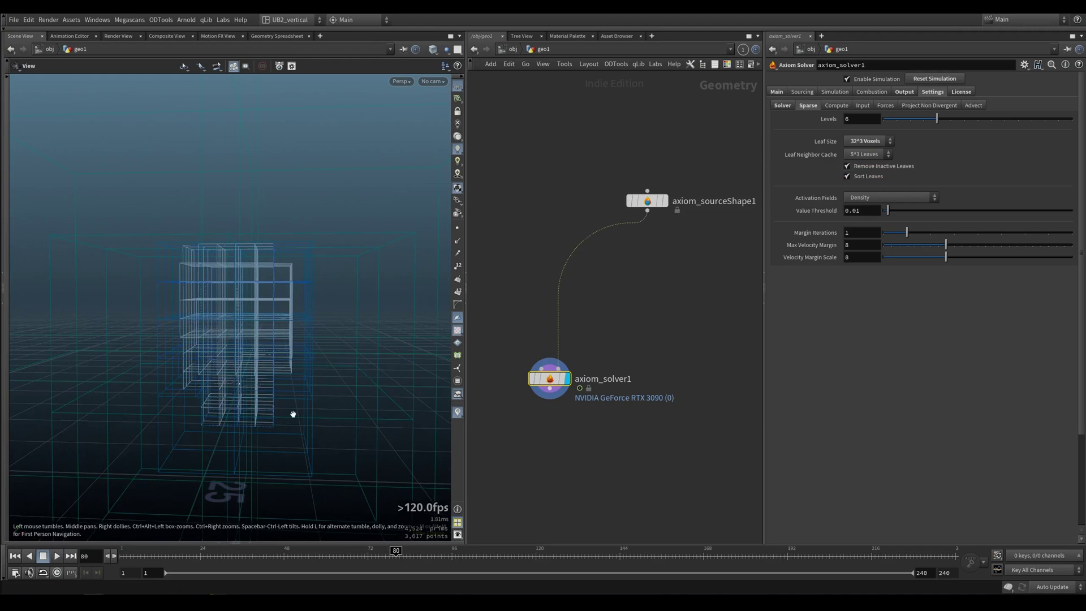
Step: Set the Leaf Size to 16^3 Voxels and replay the simulation from the first frame to about frame 71
left_click(859, 143)
left_click(858, 162)
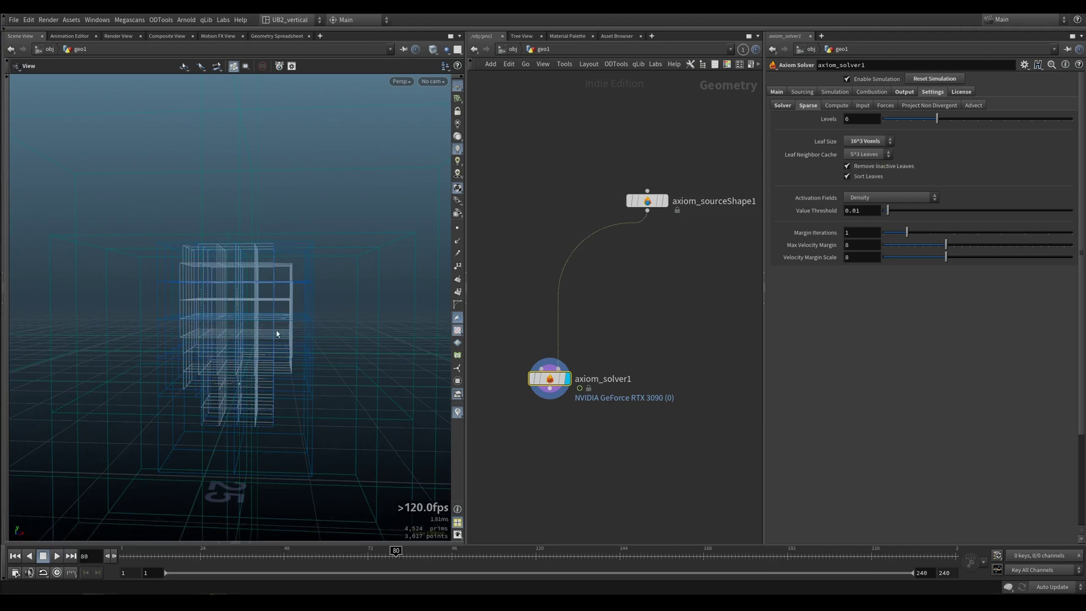
key("ctrl+Up")
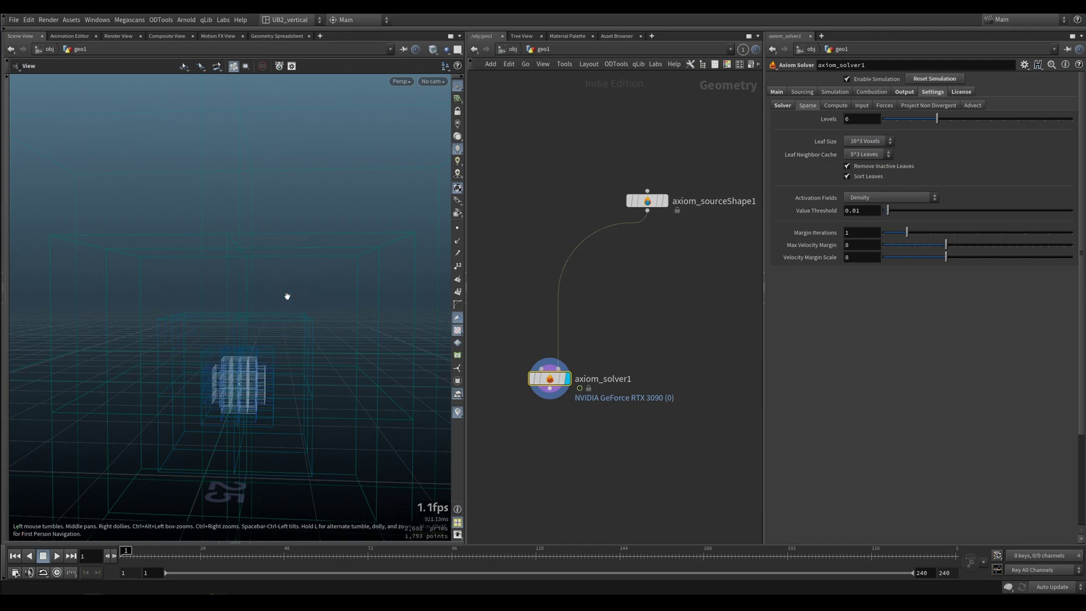
key("Up")
key("Up")
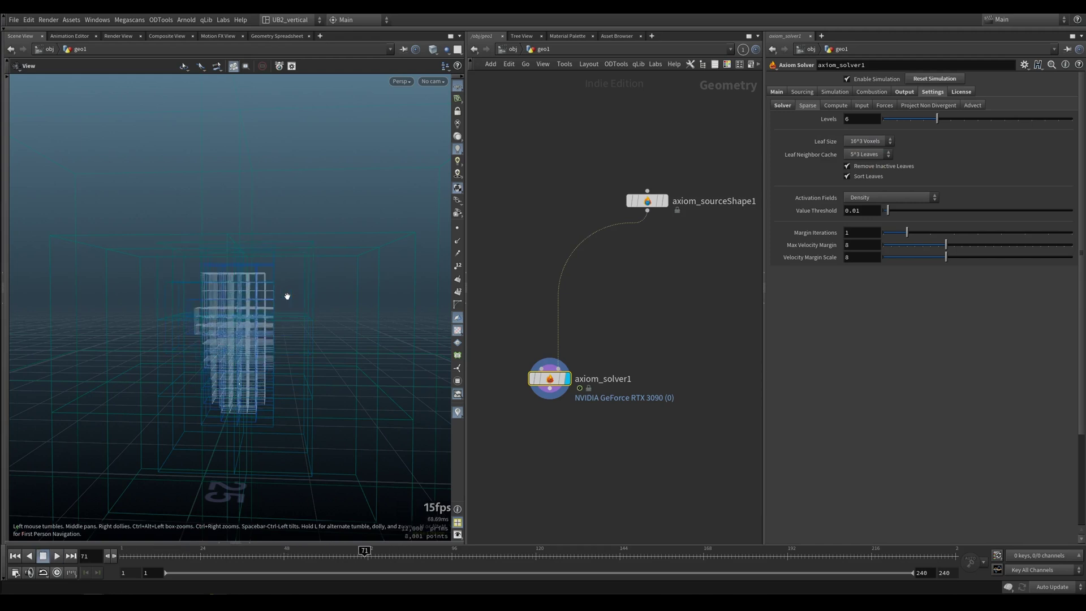
Step: Examine the leaf structure at frame 71 in the viewport and look over the Activation Fields options and Value Threshold setting
scroll(287, 296, "up", 3)
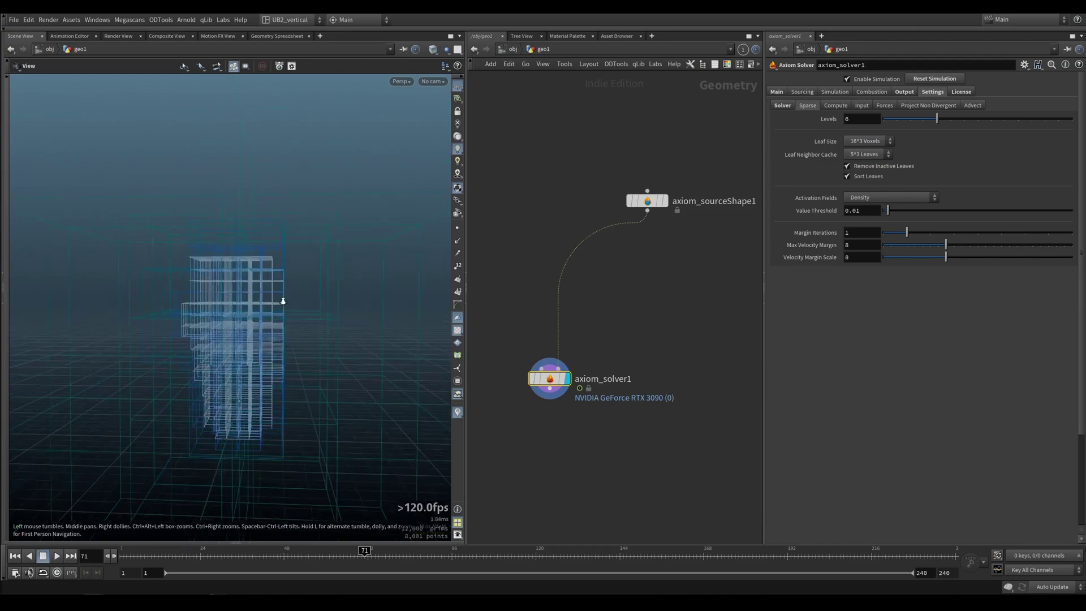
left_click(870, 197)
left_click(857, 301)
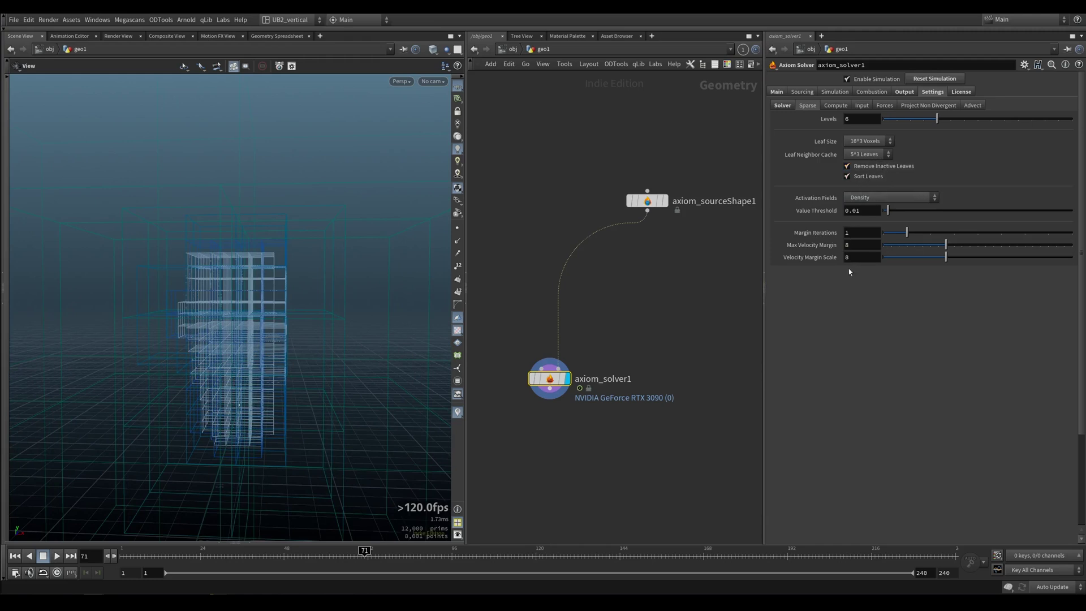
scroll(264, 372, "up", 2)
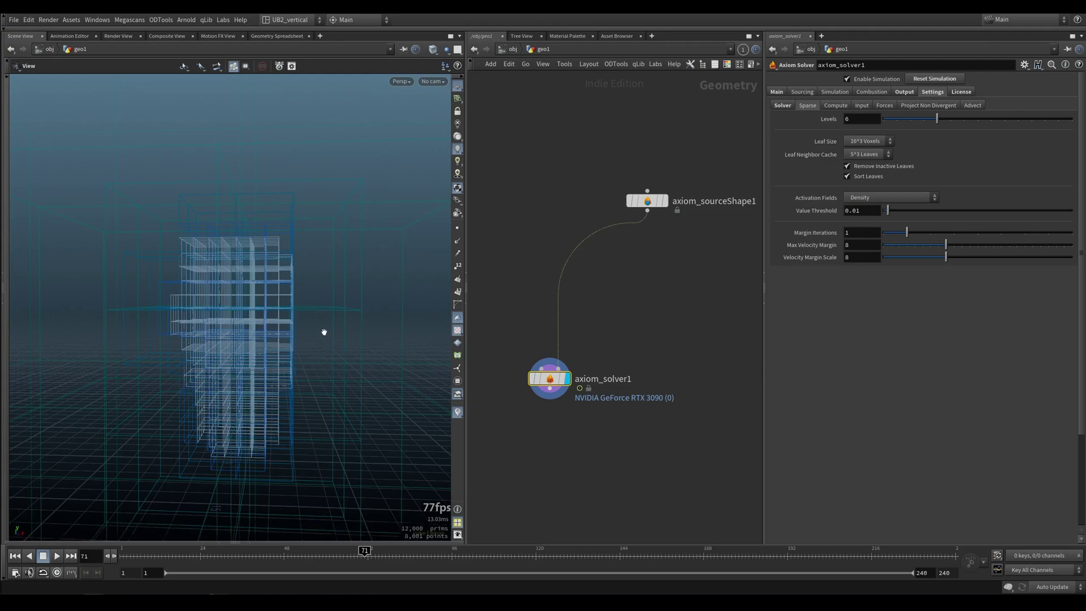
left_click_drag(331, 349, 312, 346)
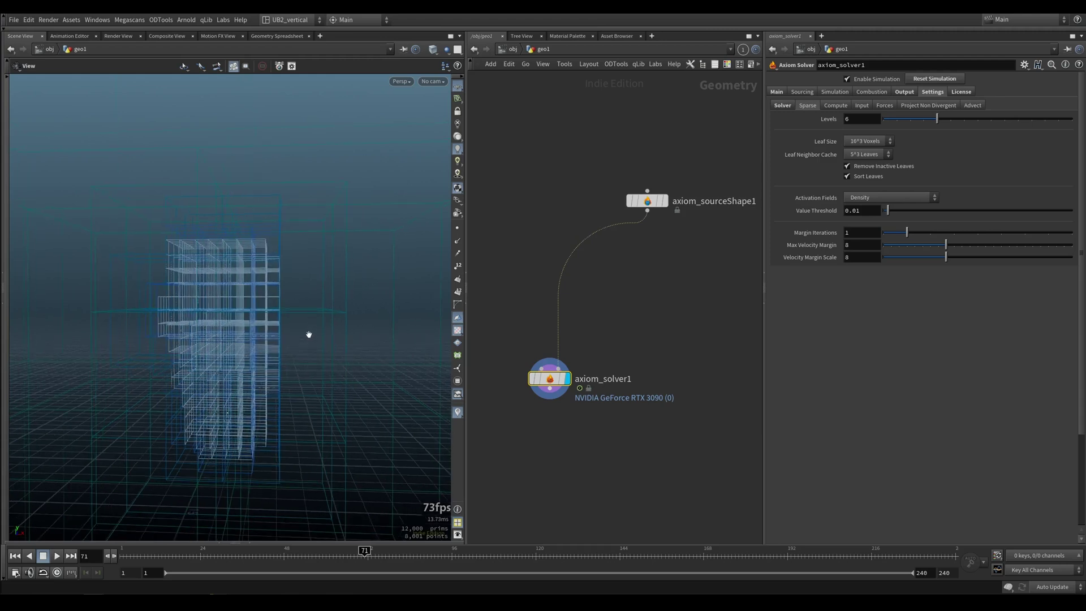
left_click(857, 211)
left_click_drag(242, 359, 232, 359)
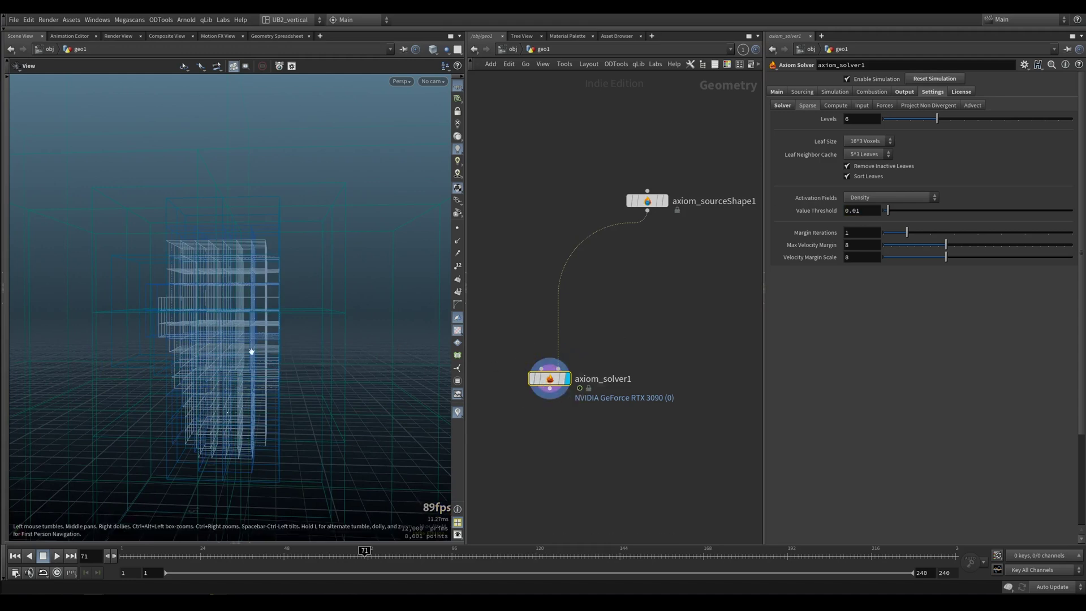
Step: Give axiom_sourceShape1 a Directional force with Magnitude 50, keep axiom_solver1 displayed and run the simulation to about frame 31
left_click(650, 201)
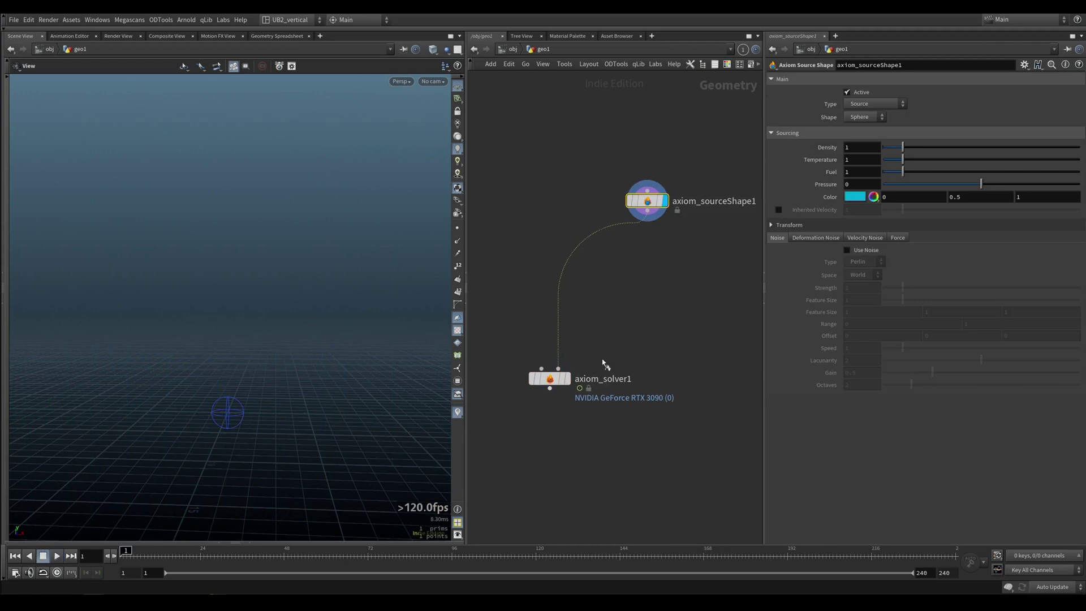
left_click(551, 379)
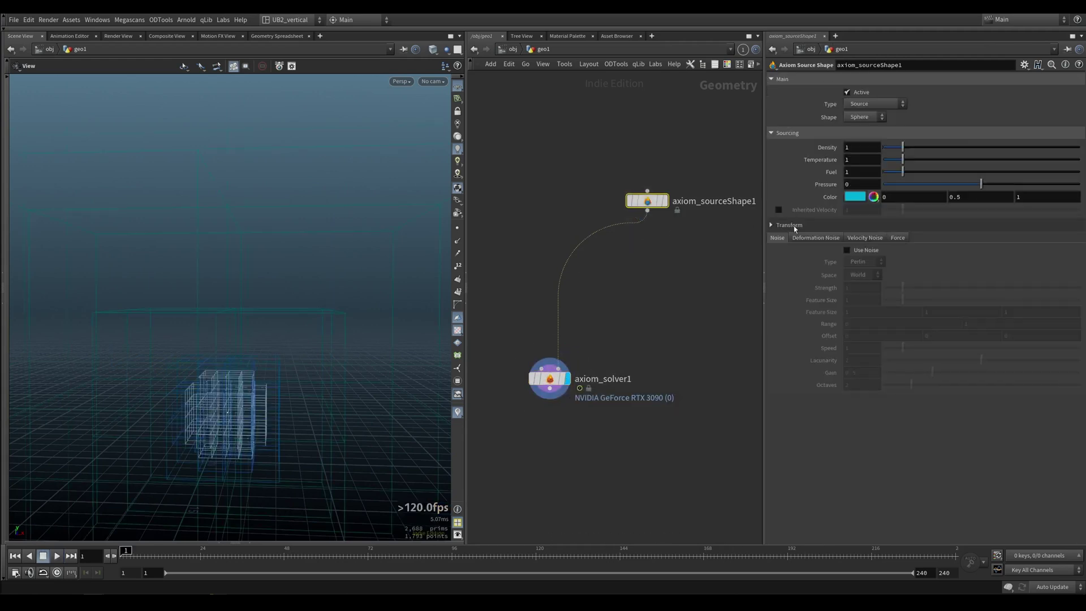
left_click(898, 238)
left_click(874, 252)
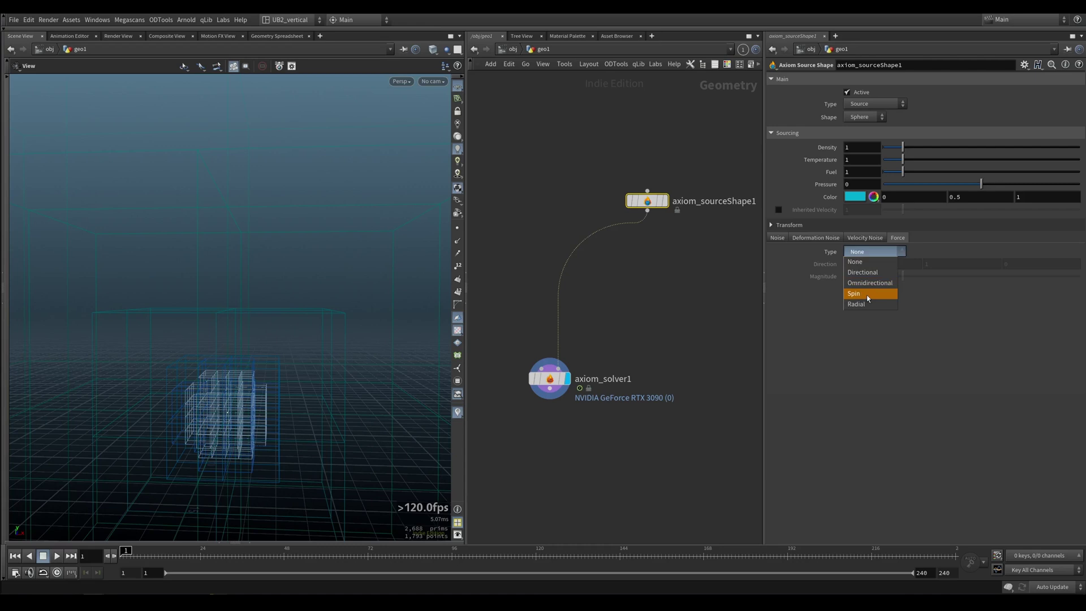
left_click(863, 272)
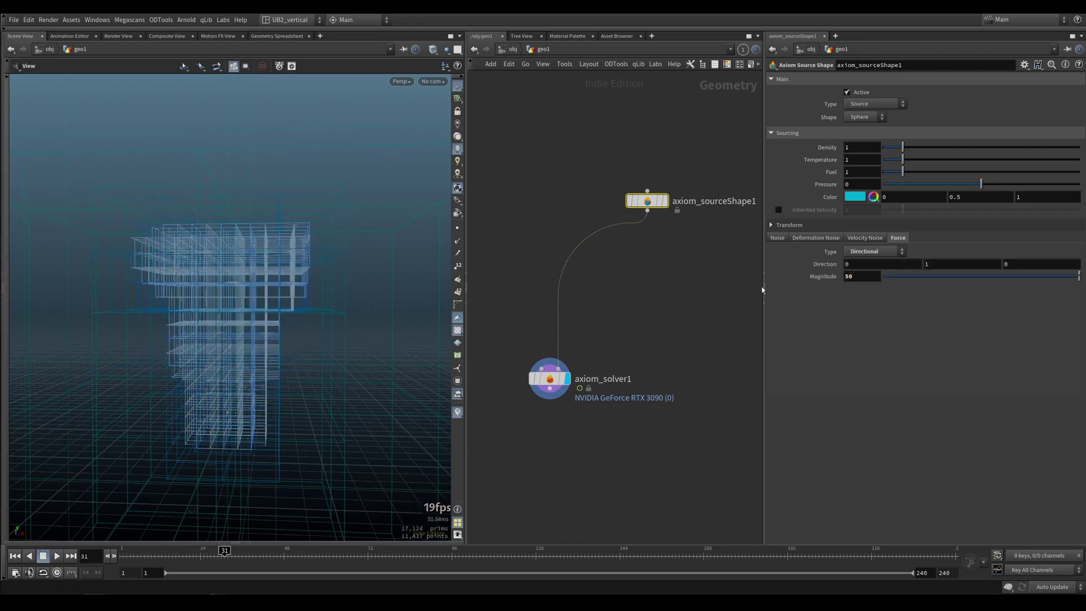
Step: Set axiom_solver1's Velocity Margin Scale to 12, replay the simulation to about frame 30 and return to the first frame
left_click(549, 378)
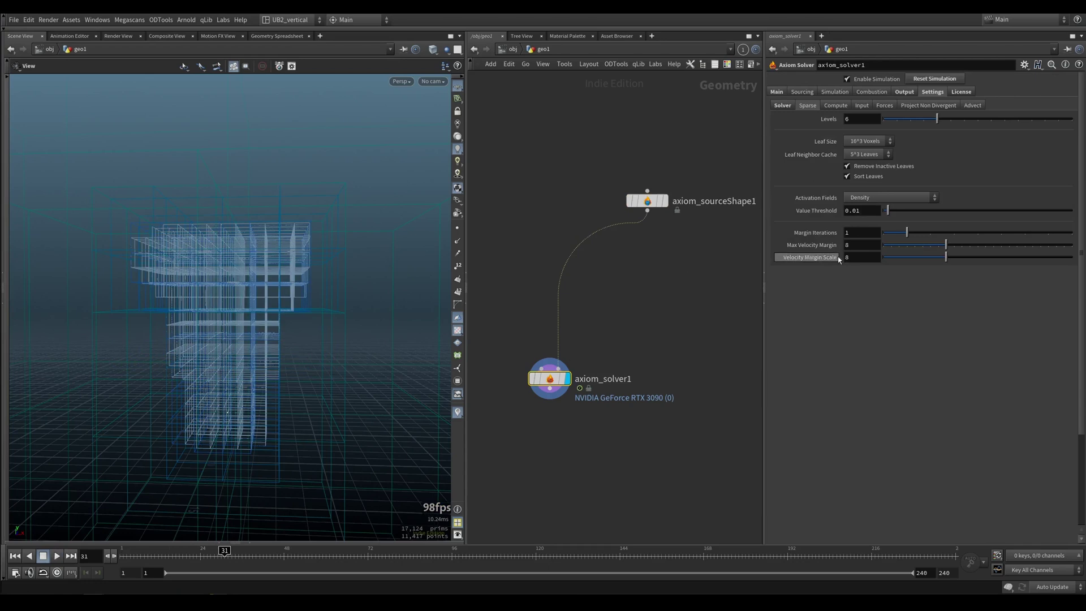
type("12")
key("Return")
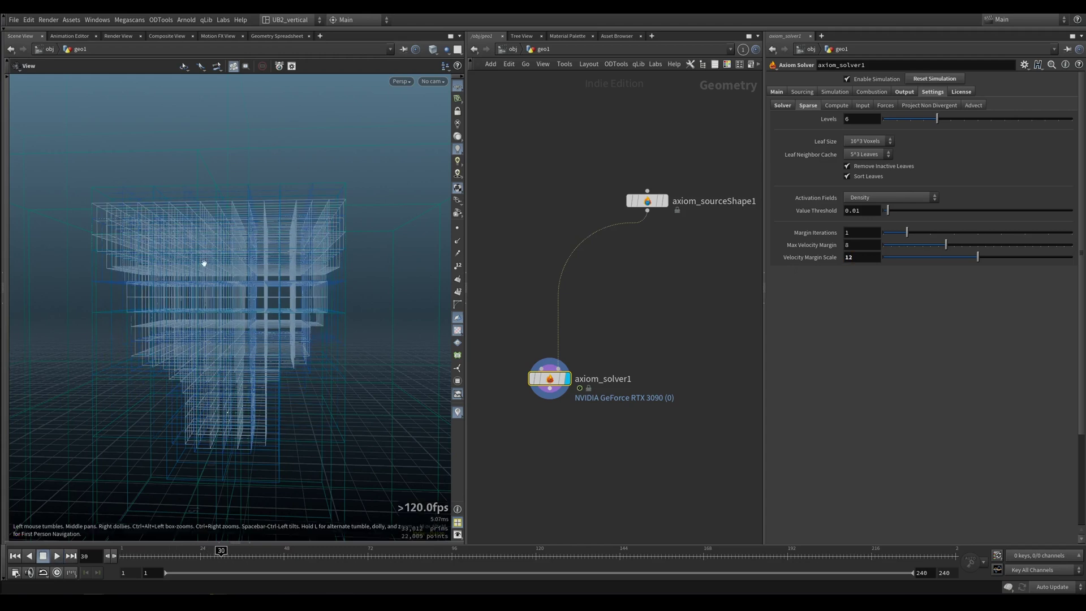
key("ctrl+Up")
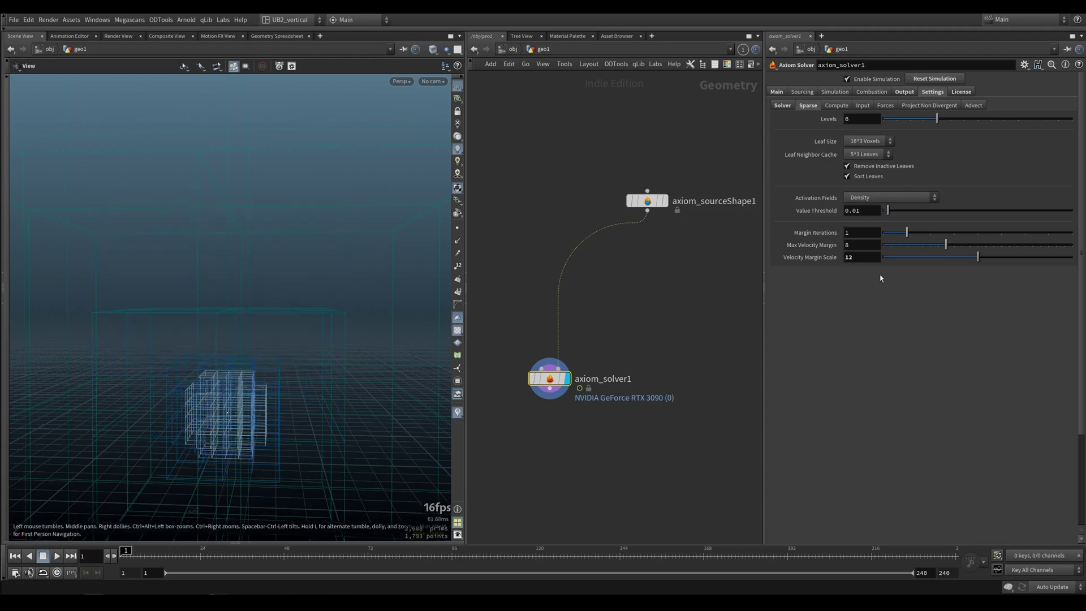
Step: Restore the Velocity Margin Scale to its default of 8, set Max Velocity Margin to 12 and run the simulation to about frame 34
middle_click(858, 258, "ctrl")
left_click_drag(860, 246, 760, 261)
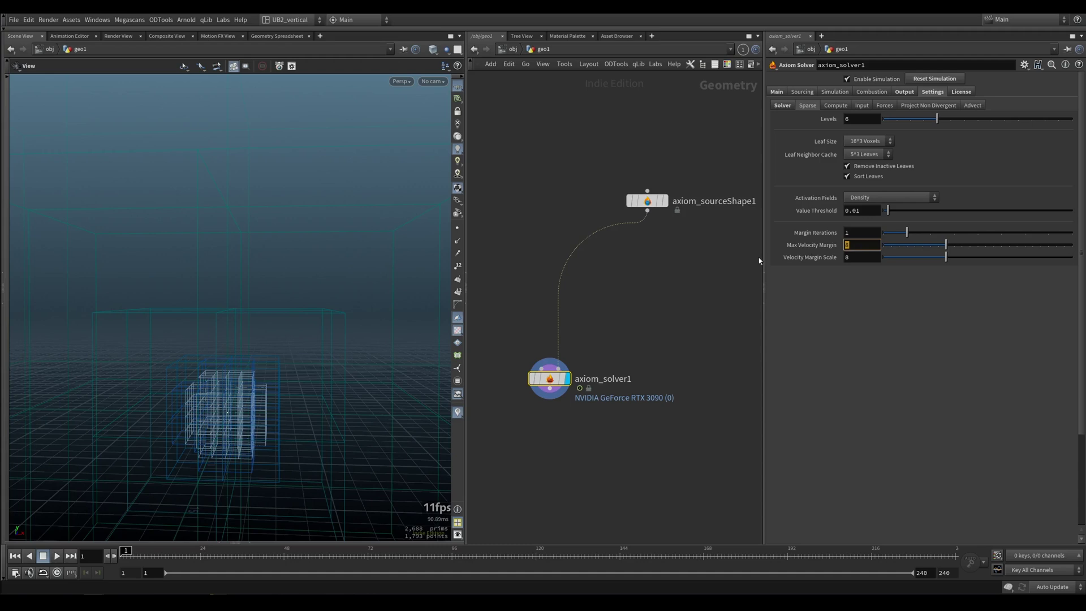
type("12")
key("Return")
key("Up")
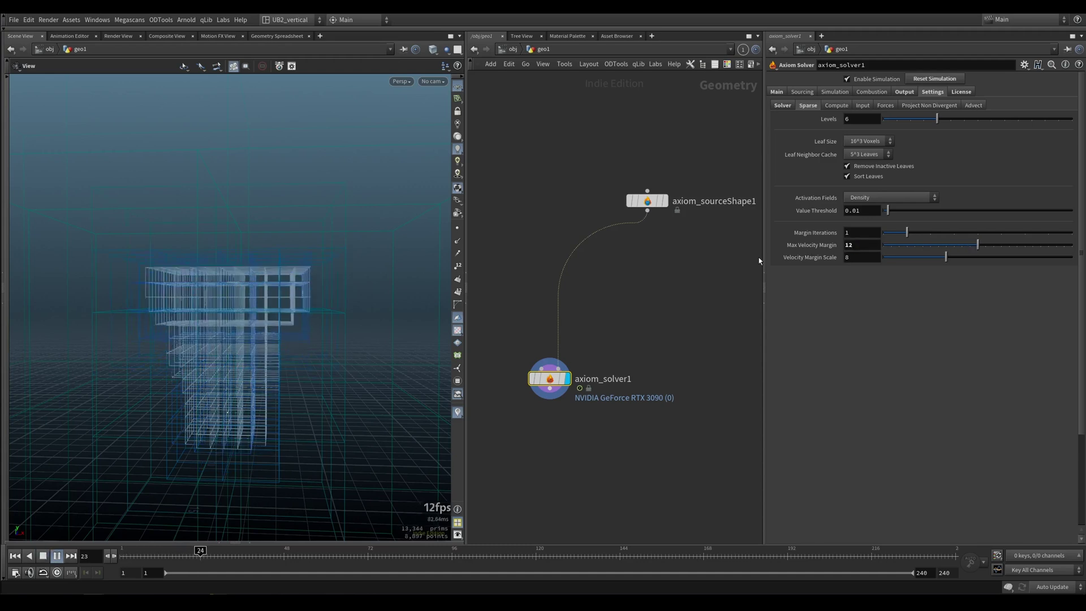
Step: Set Margin Iterations to 2 and replay the simulation from the first frame to about frame 61
left_click(862, 232)
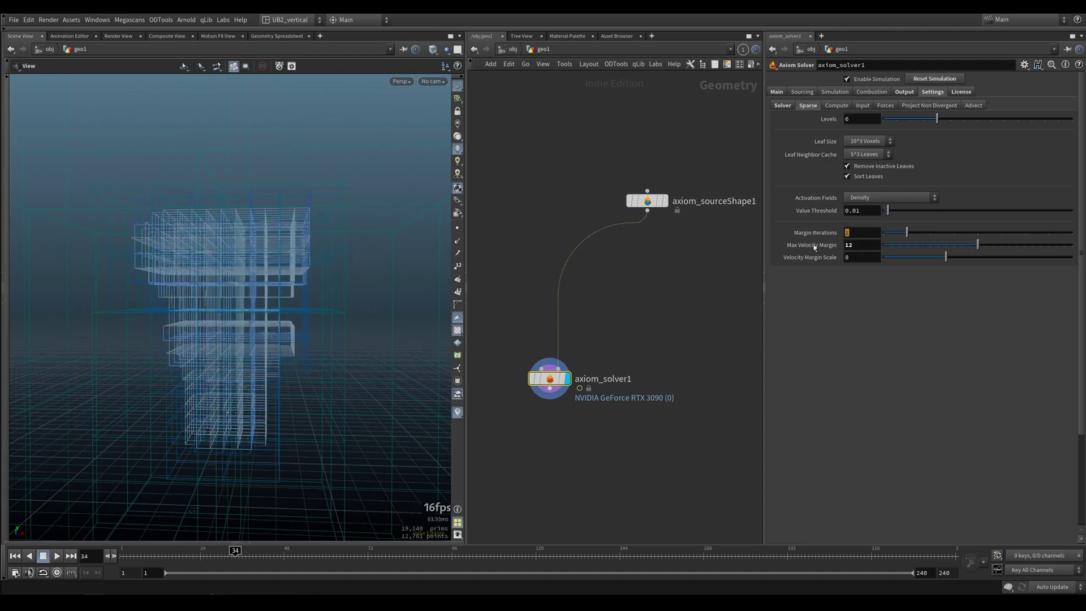
type("2")
key("Return")
key("ctrl+Up")
key("Up")
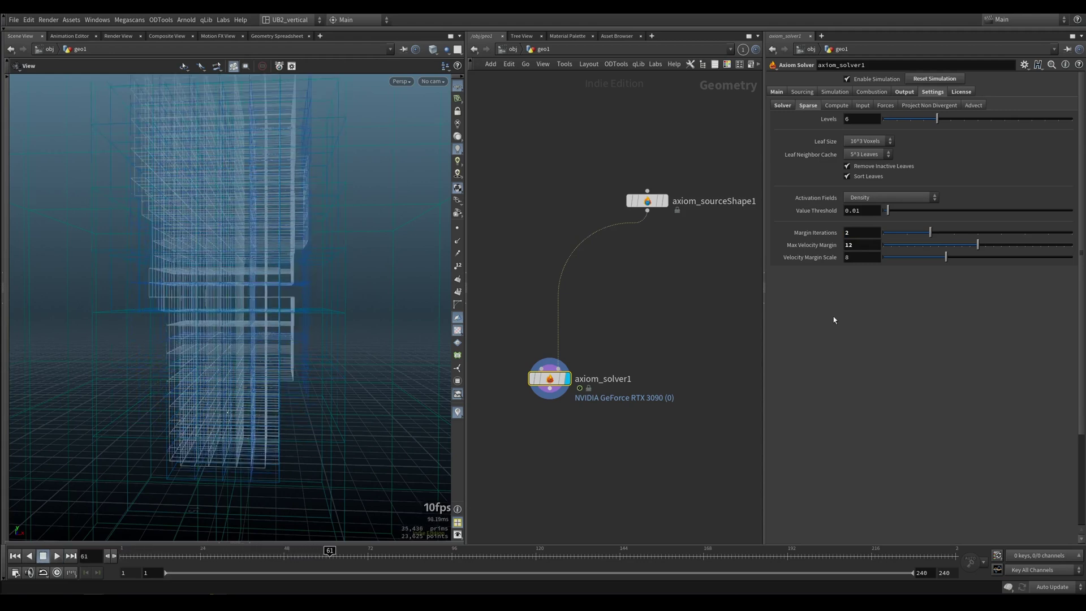
Step: Replay the simulation from the first frame to frame 34 and examine the leaf margins around the smoke from several angles
key("ctrl+Up")
key("Up")
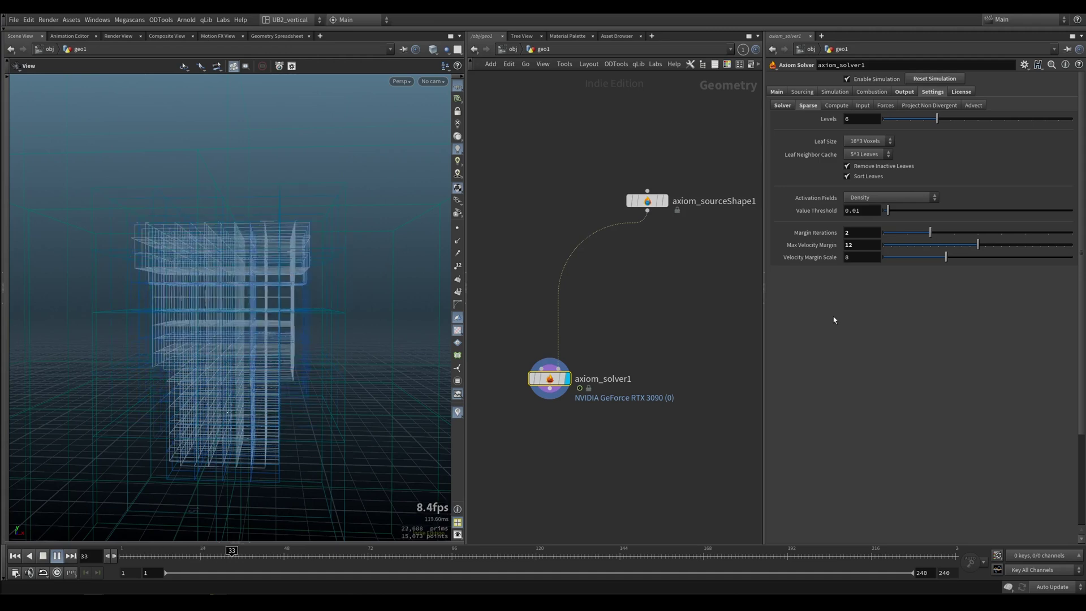
key("Up")
left_click_drag(208, 218, 236, 323)
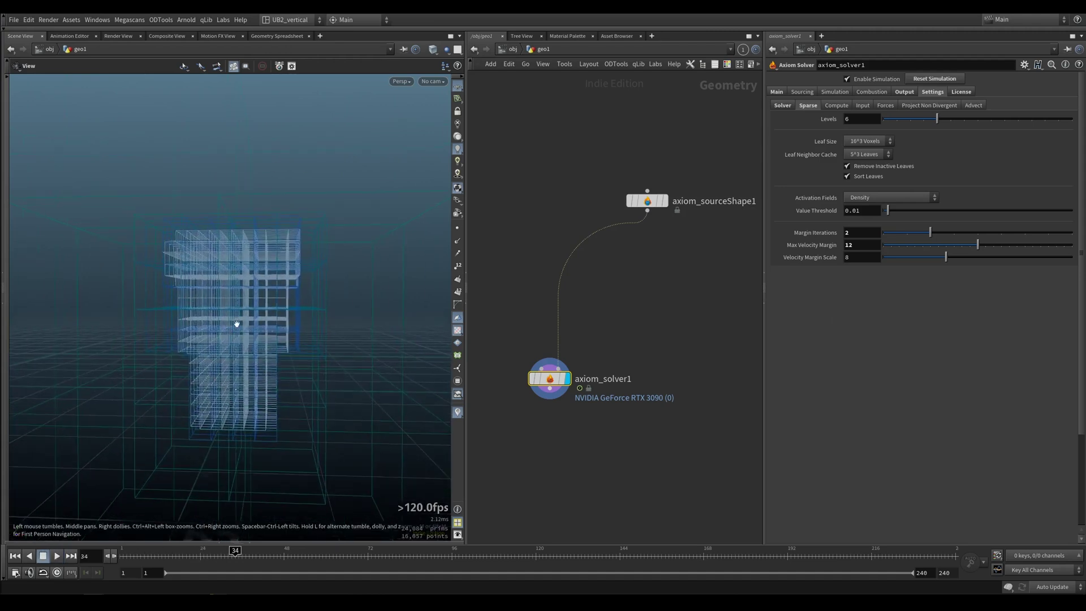
middle_click_drag(236, 324, 232, 342)
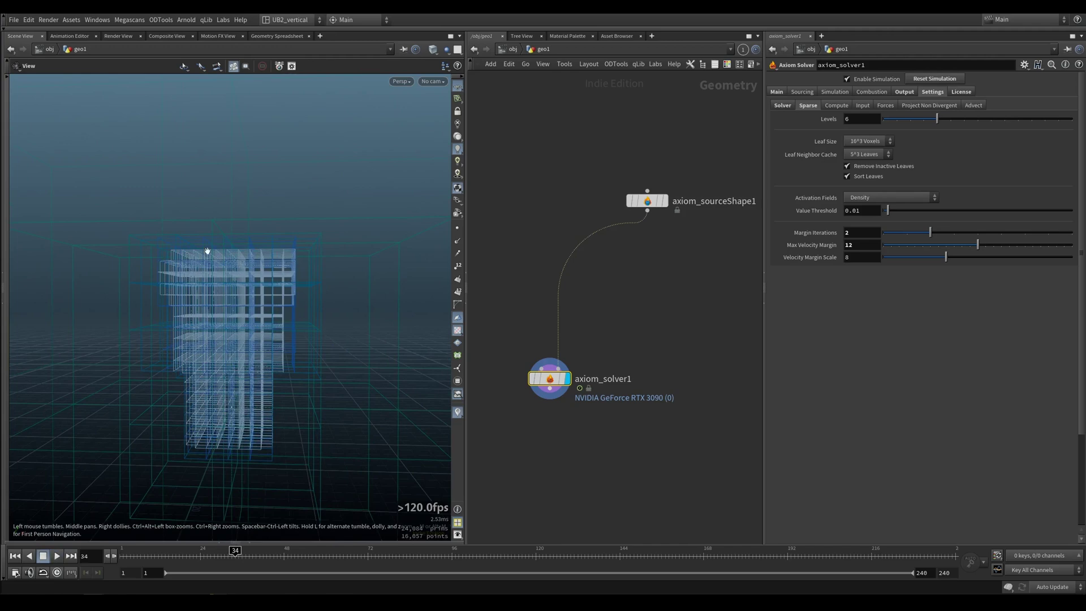
left_click_drag(207, 251, 225, 274)
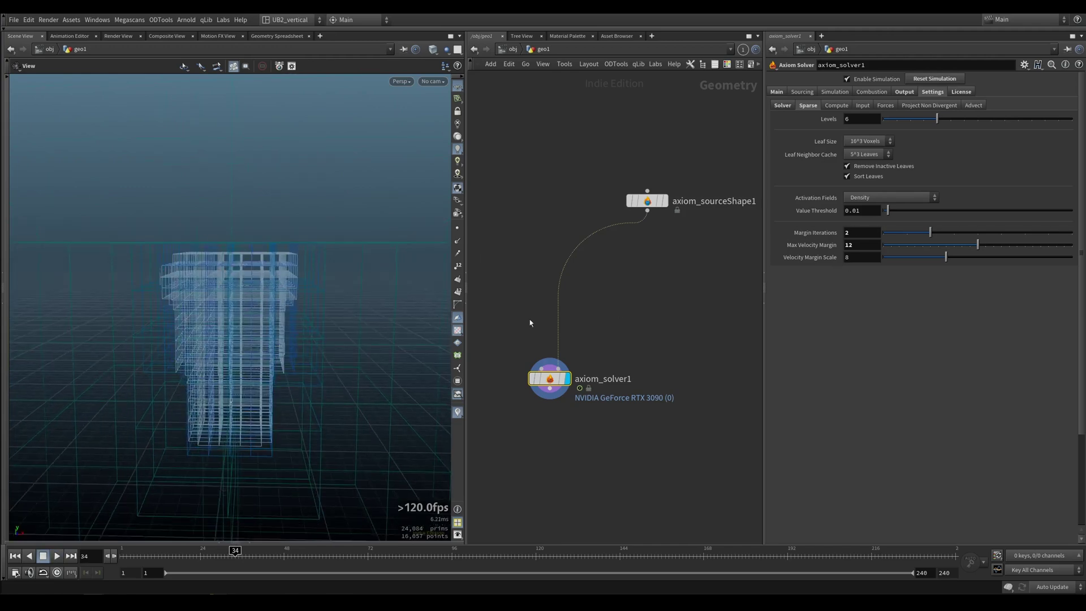
left_click_drag(215, 322, 279, 307)
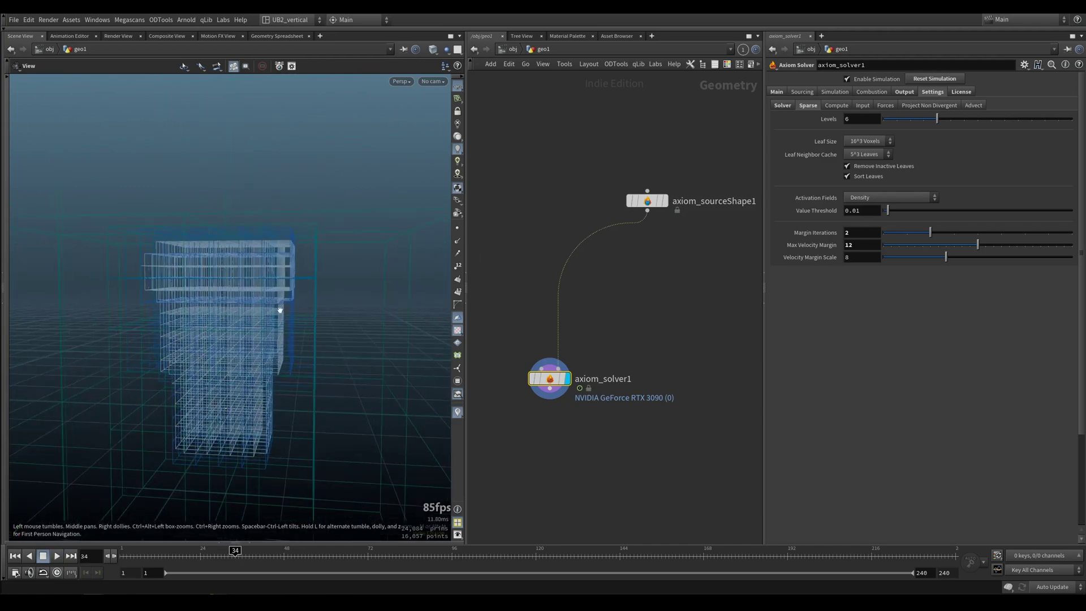
Step: Restore Max Velocity Margin, Margin Iterations and Velocity Margin Scale to their default values of 8, 1 and 8
middle_click(865, 244, "ctrl")
middle_click(865, 234, "ctrl")
middle_click(862, 259, "ctrl")
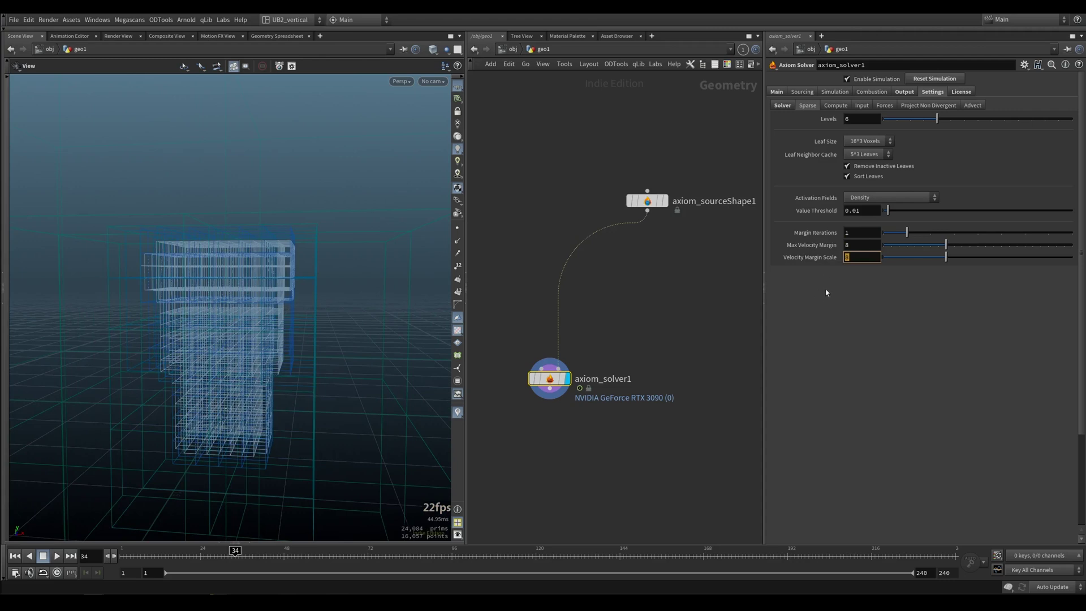
Step: Set the Velocity Margin Scale to 12 again, replay the simulation from the first frame and return to frame 1
type("12")
key("Return")
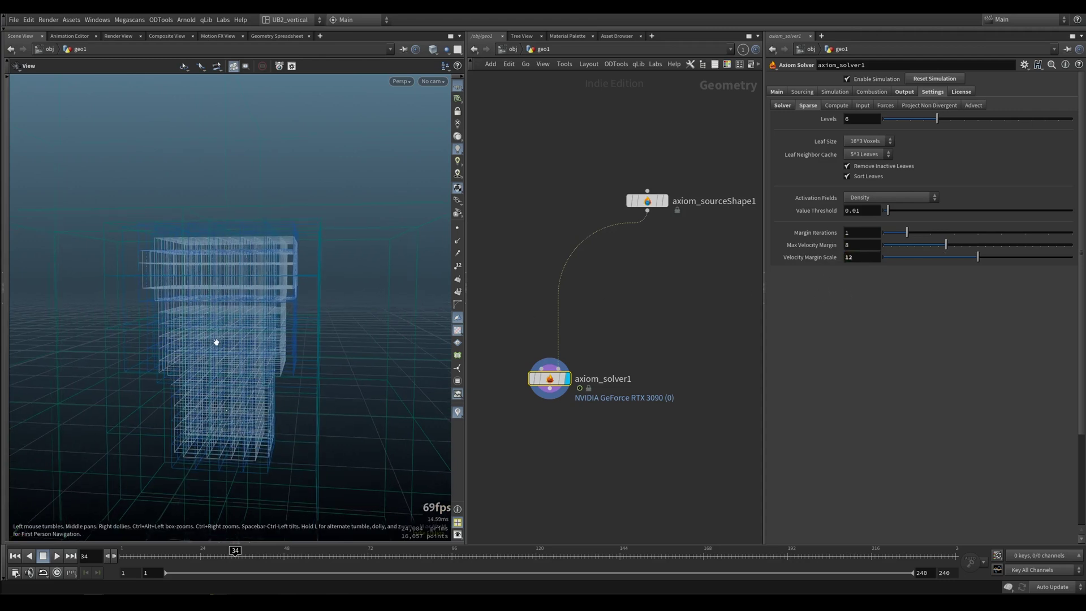
key("ctrl+Up")
key("Up")
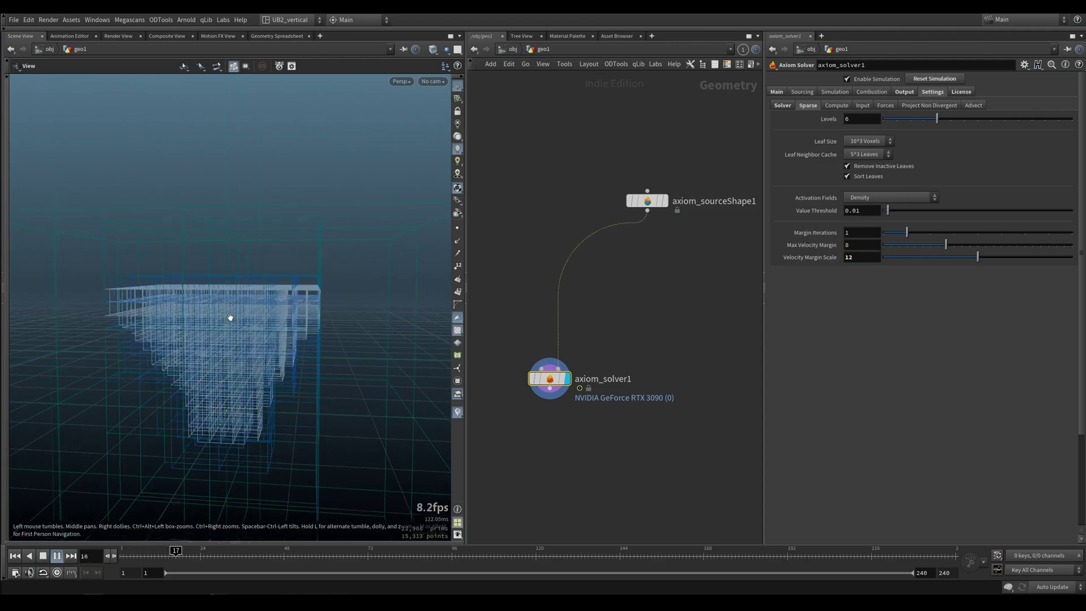
key("Up")
key("ctrl+Up")
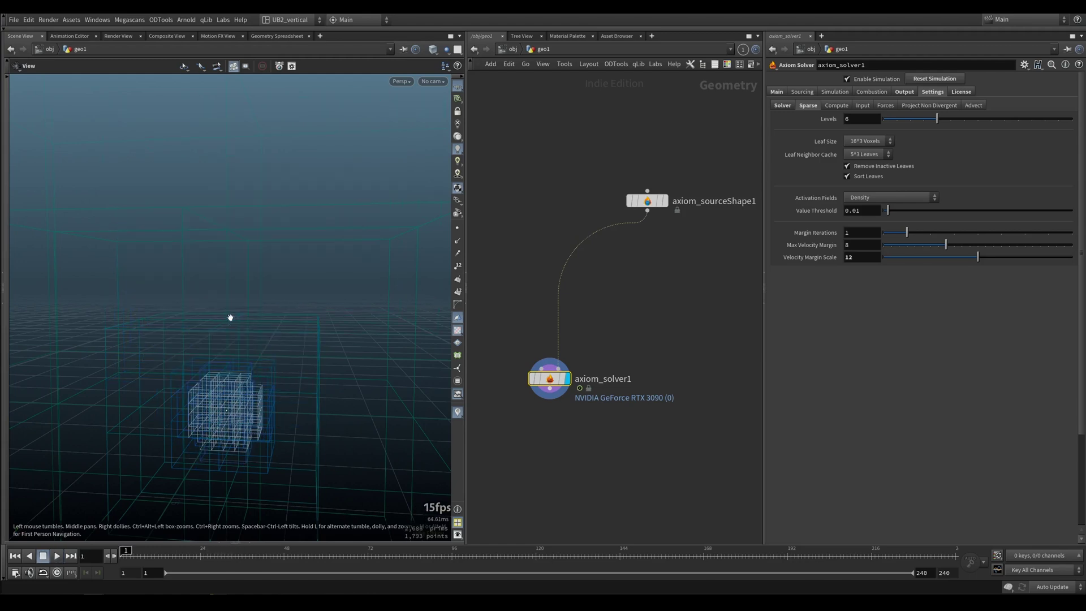
Step: Undo the recent margin changes, replay the simulation with Max Velocity Margin at 12 and restore that margin to 8
key("ctrl+z")
key("ctrl+z")
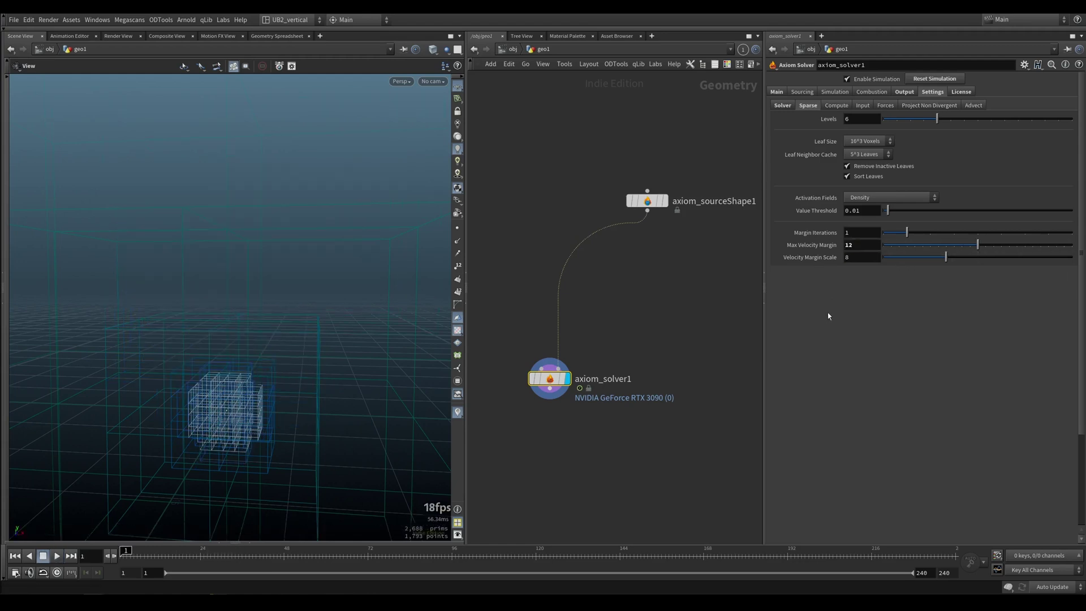
key("Up")
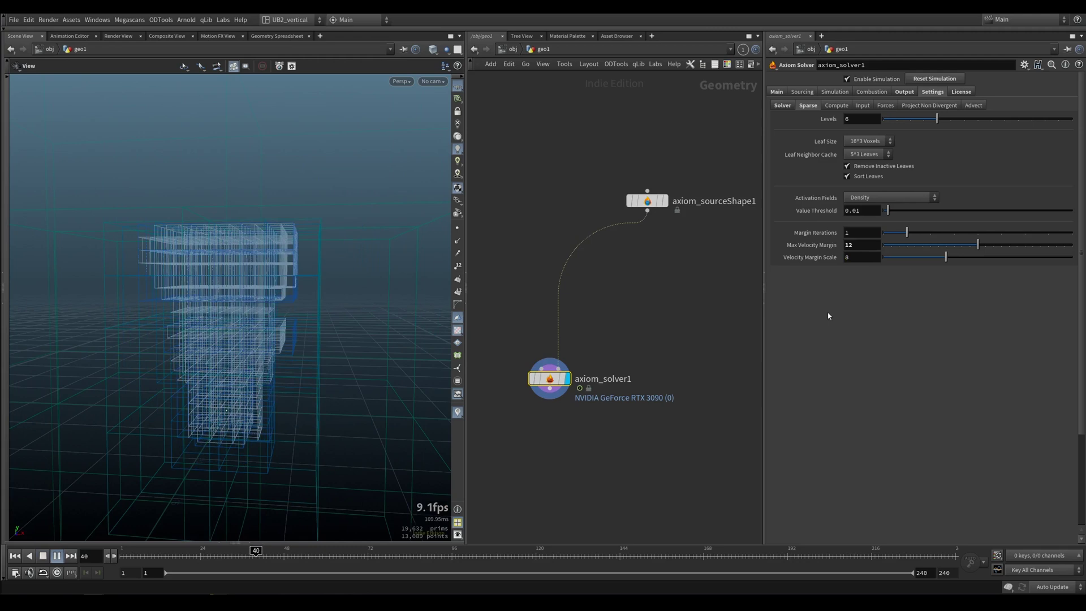
key("Up")
key("ctrl+Up")
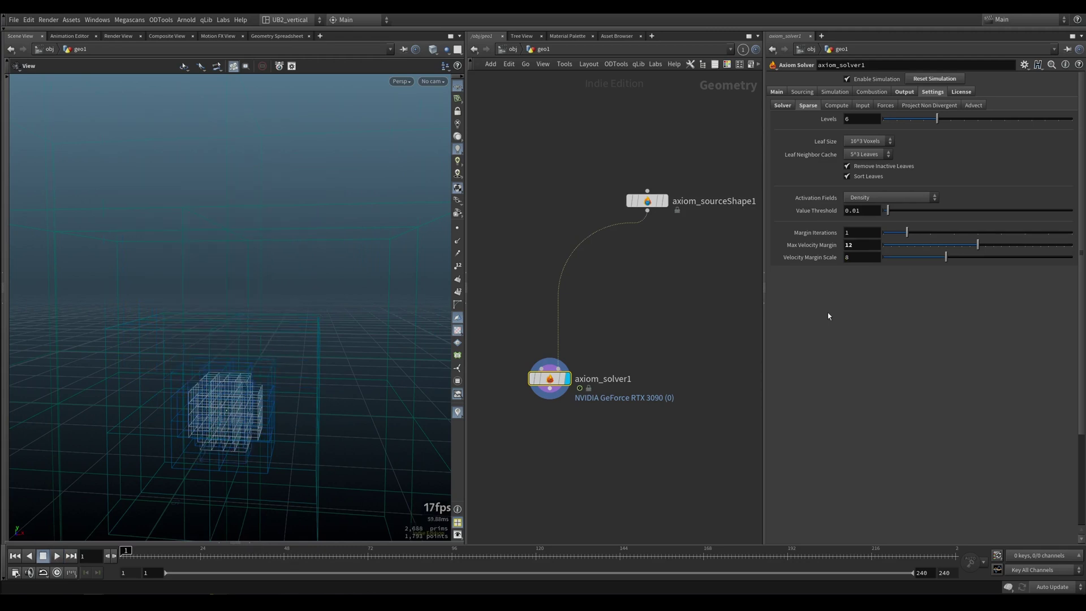
middle_click(862, 244, "ctrl")
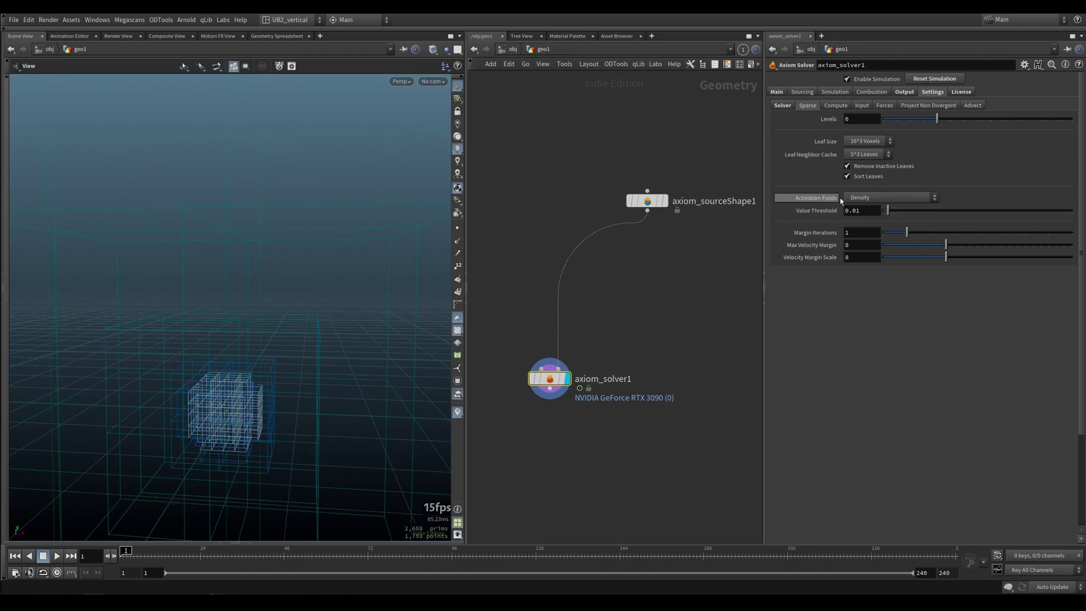
Step: Change the solver's output Type to VDB and run the simulation to frame 55
left_click(905, 92)
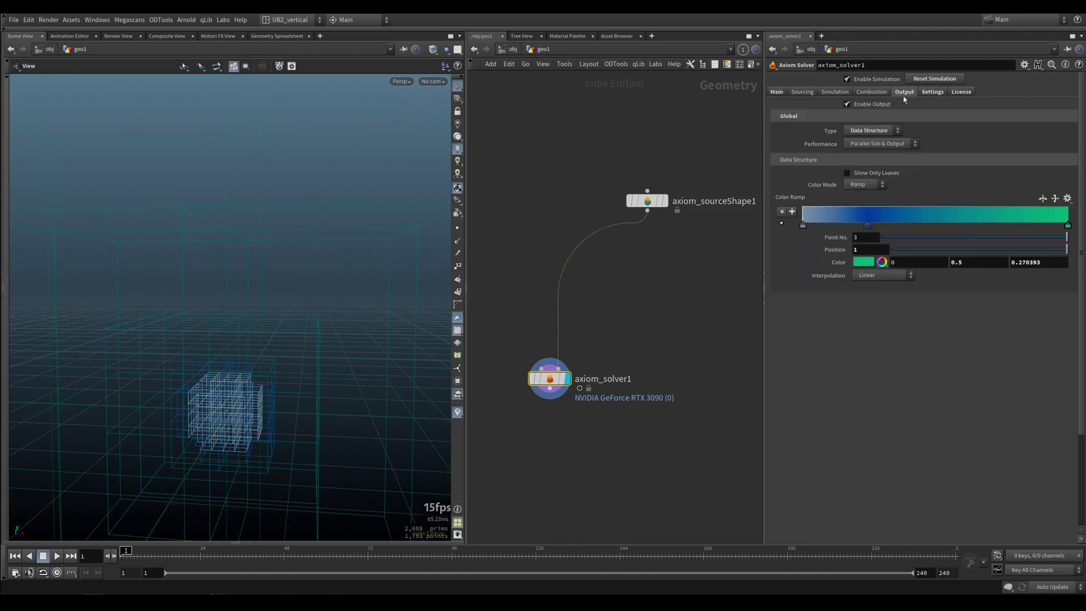
left_click(871, 130)
left_click(865, 119)
key("Up")
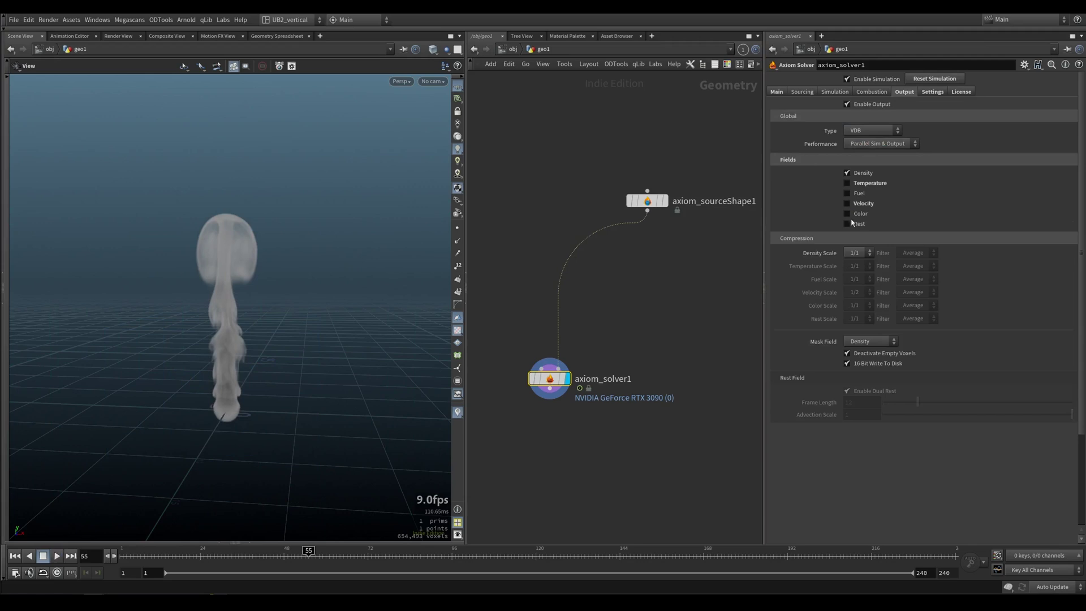
Step: Enable the Temperature output field and replay the simulation from the first frame to frame 50
scroll(328, 320, "up", 1)
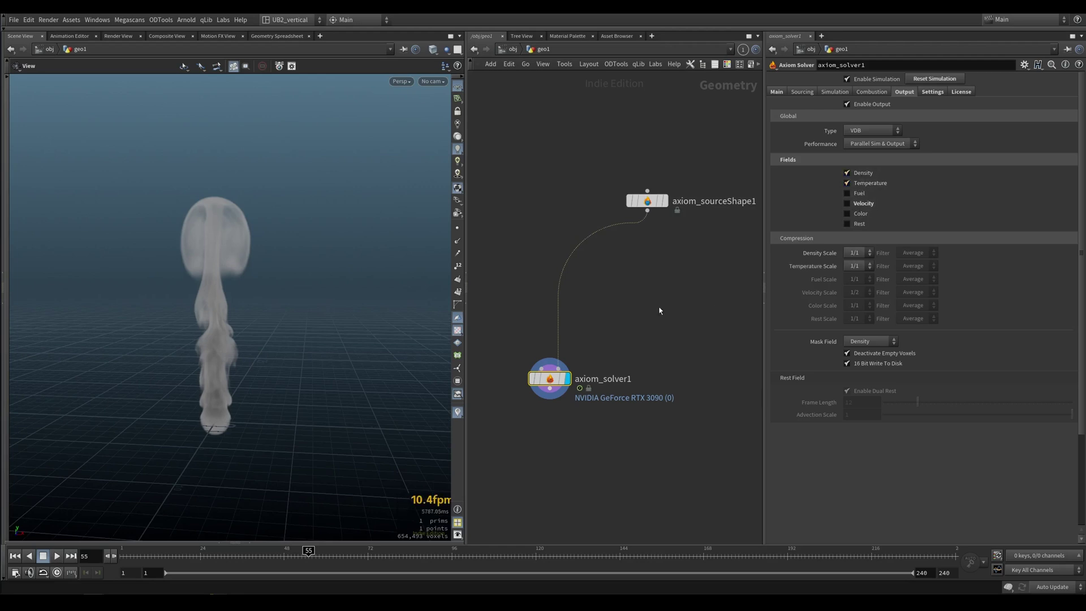
key("ctrl+Up")
key("Up")
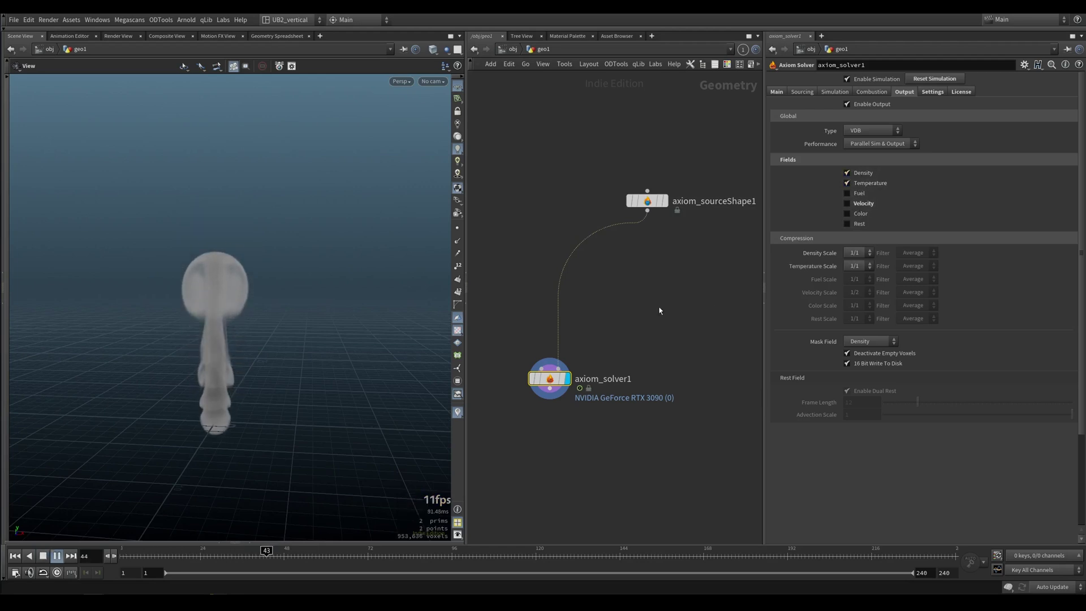
key("Up")
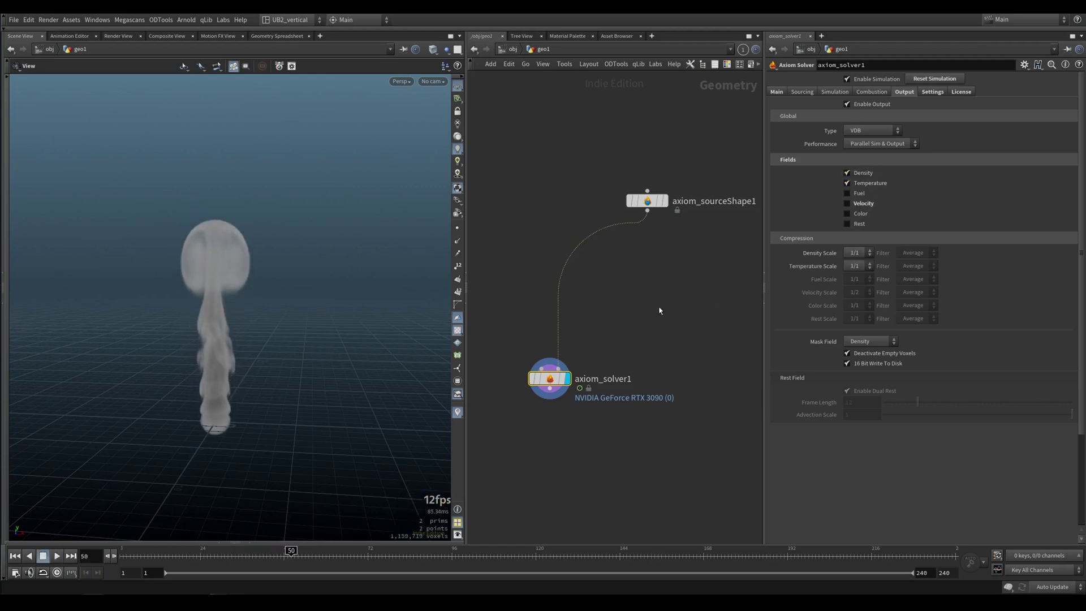
Step: Enable the Velocity output field and replay the simulation from the first frame
left_click(862, 205)
key("ctrl+Up")
key("Up")
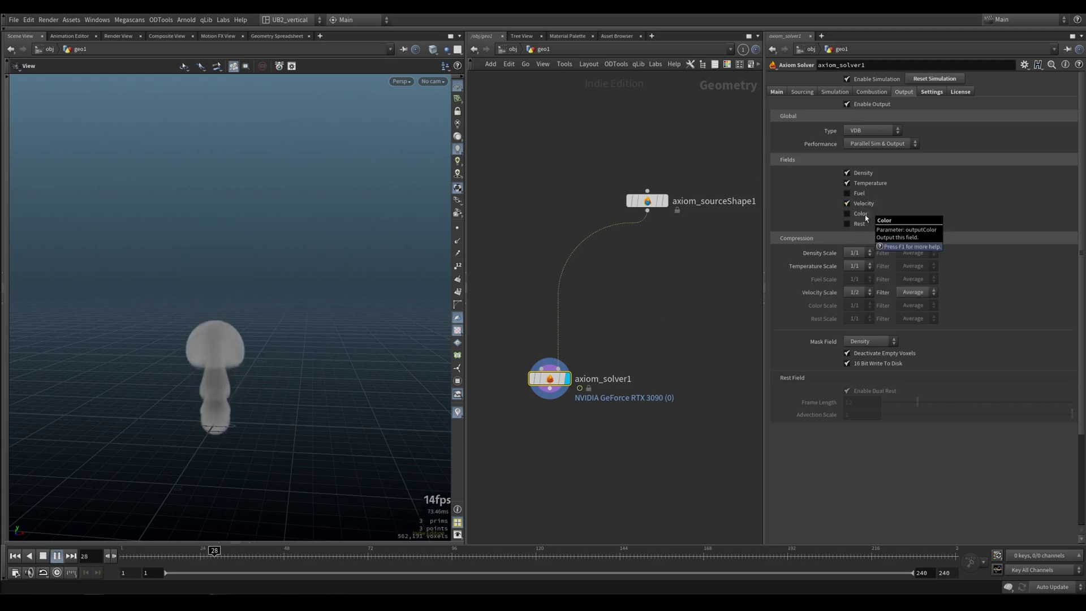
Step: Stop the playback at frame 53, try a Velocity Scale of 1/1 and return it to 1/2
key("Up")
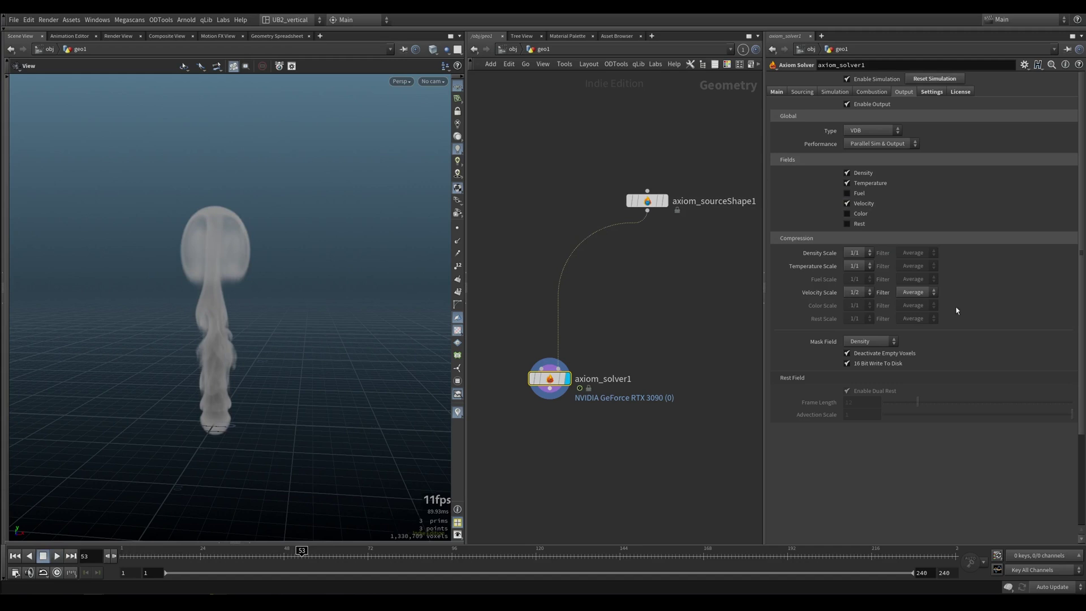
left_click(851, 294)
left_click(857, 312)
left_click_drag(221, 365, 257, 366, "alt")
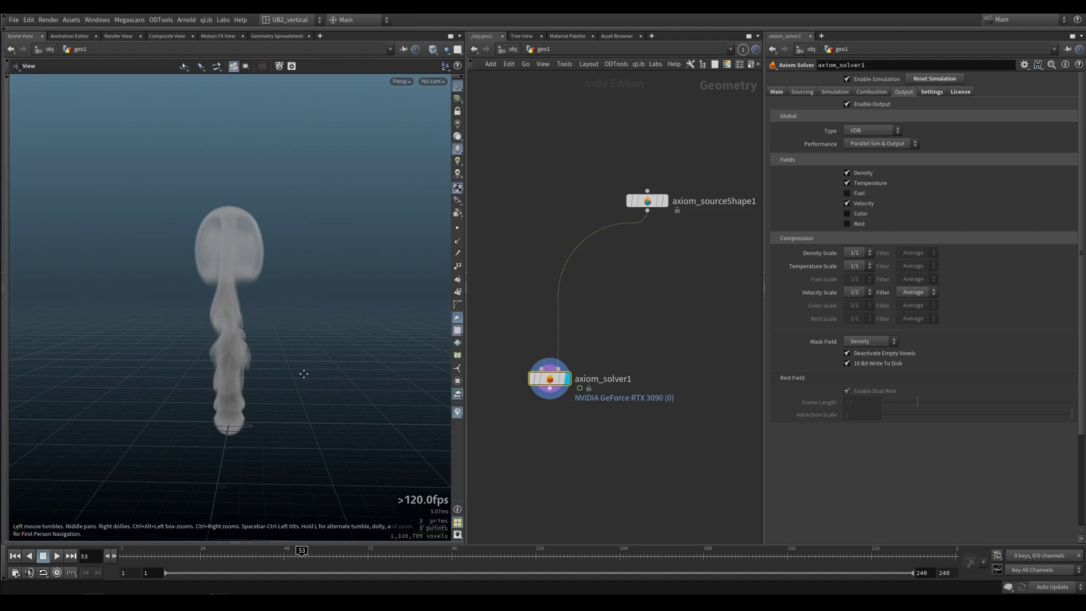
left_click_drag(303, 371, 299, 373)
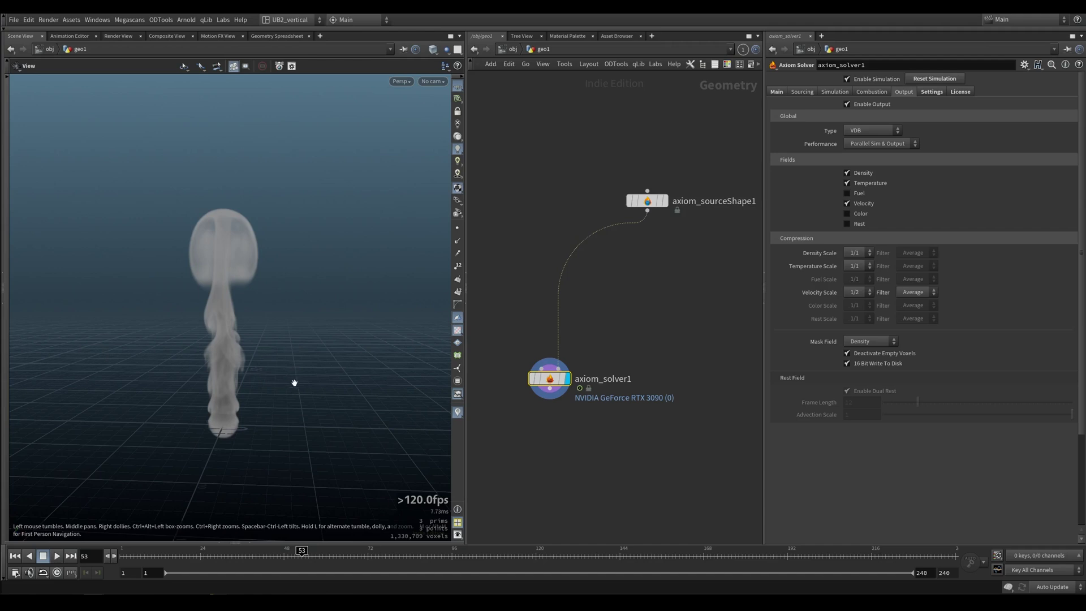
left_click(856, 291)
left_click(855, 290)
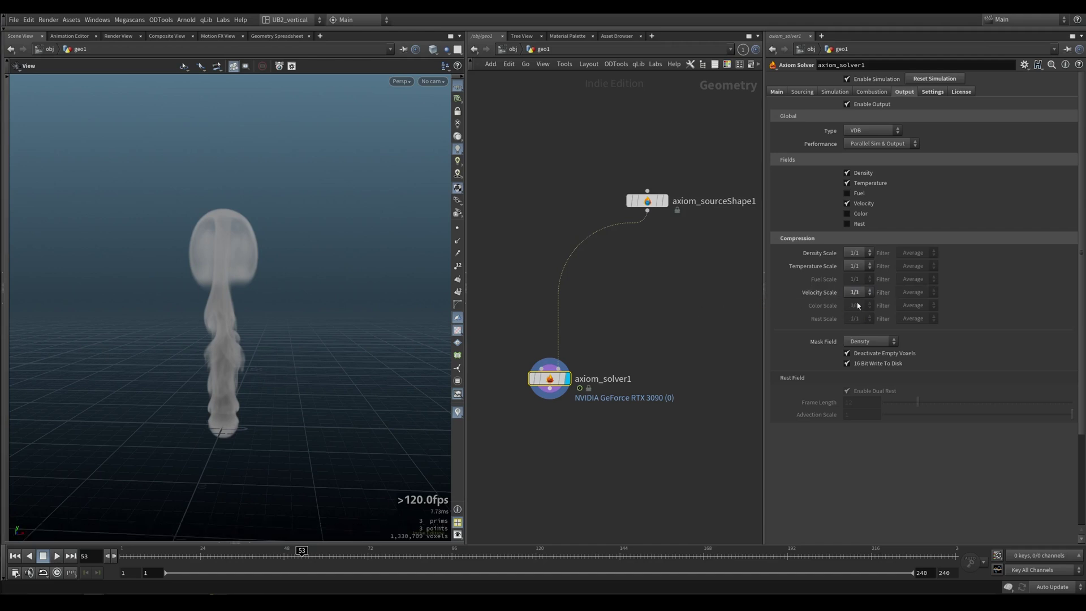
left_click(860, 295)
left_click(857, 314)
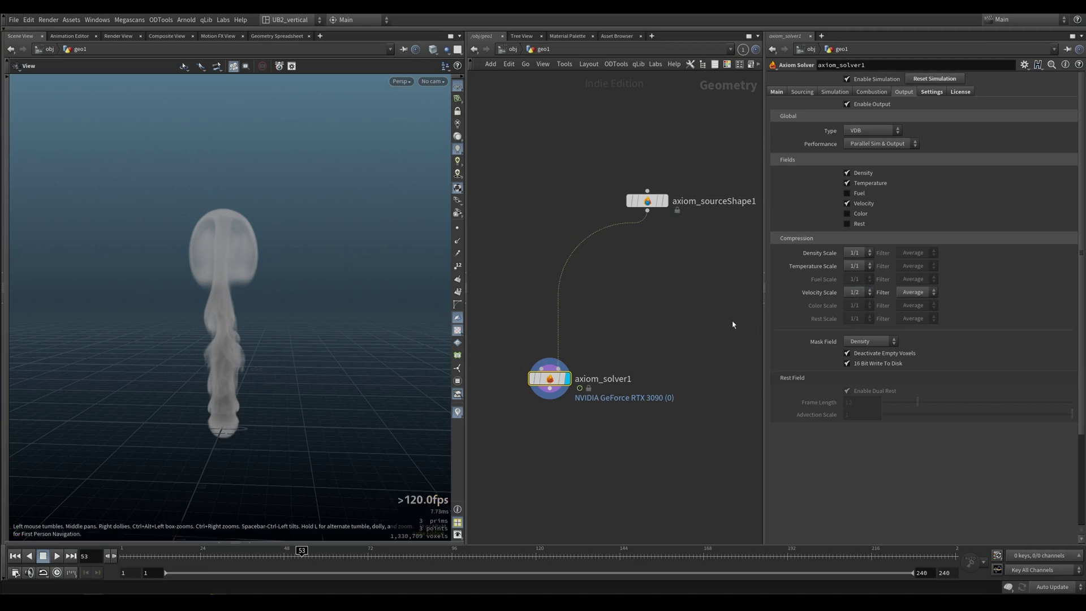
Step: Review the solver's Mask Field options, keeping Density, and nudge the axiom_solver1 node slightly down
left_click(877, 343)
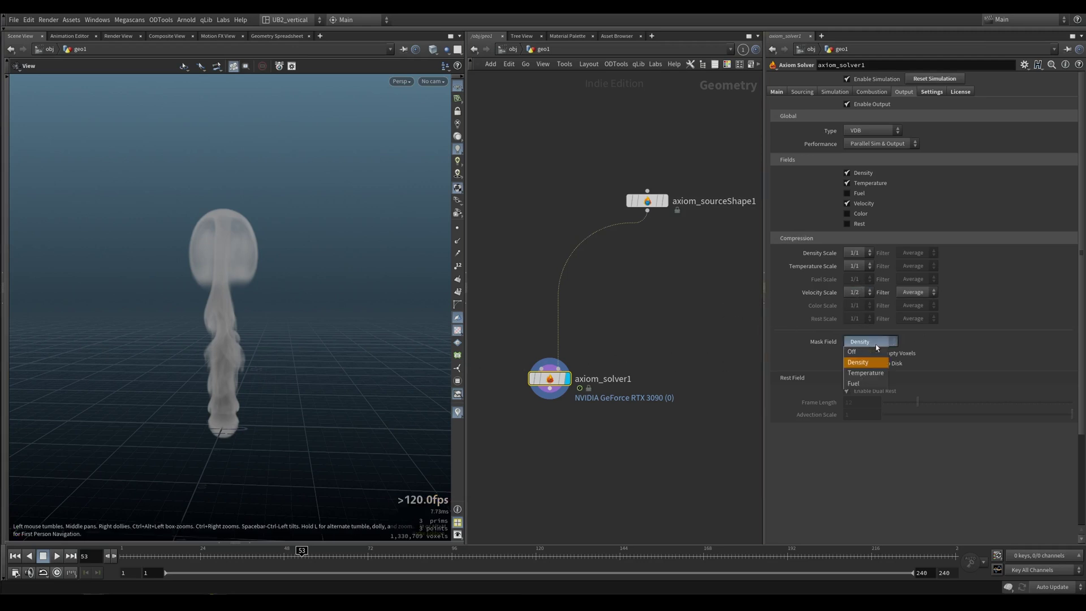
left_click(865, 363)
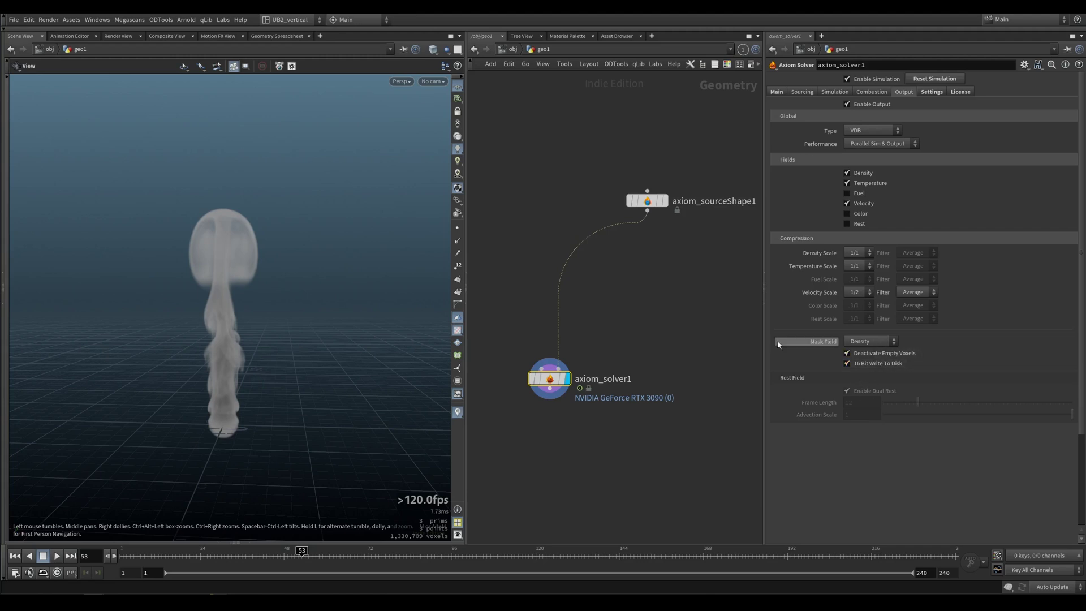
left_click_drag(502, 423, 631, 479)
left_click_drag(291, 363, 277, 362)
left_click_drag(557, 384, 557, 390)
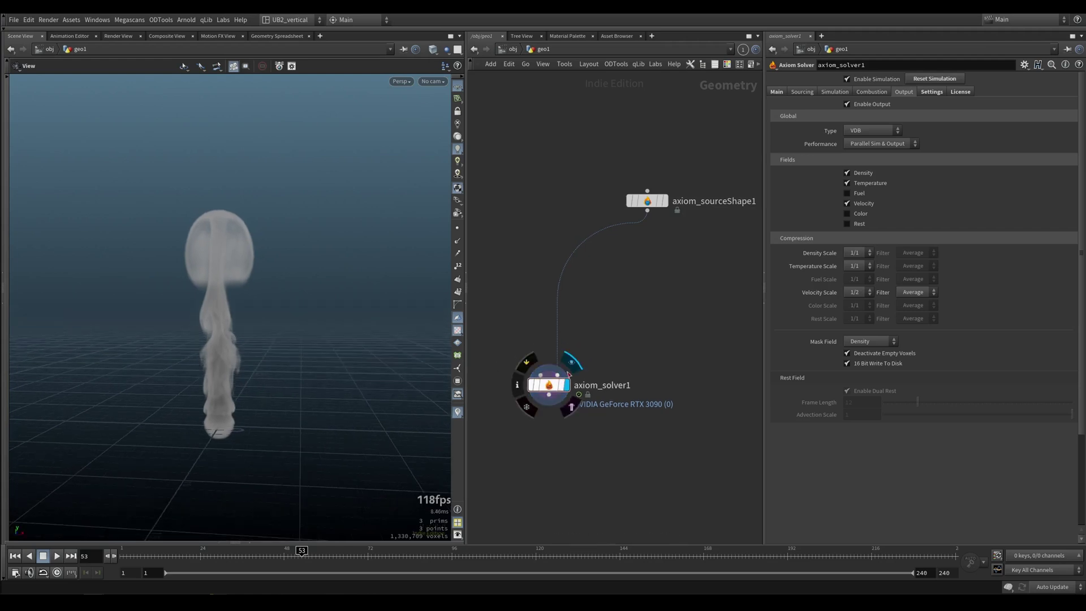
Step: Disable the Velocity output field while leaving Mask Field on Density, and move the axiom_sourceShape1 node closer to the solver
left_click(880, 203)
left_click(864, 341)
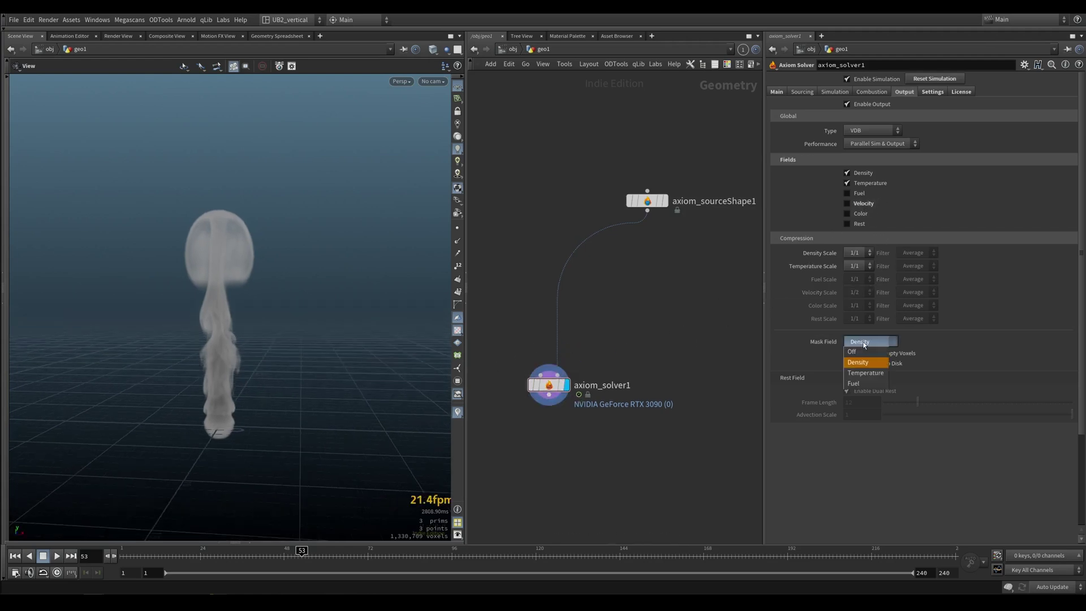
left_click(855, 350)
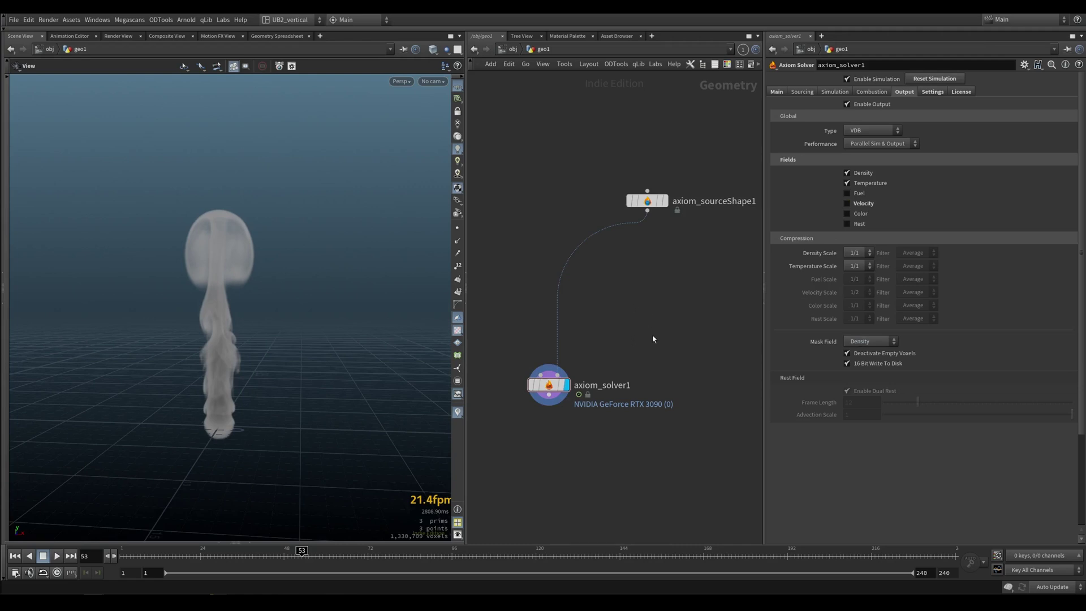
left_click_drag(647, 202, 631, 225)
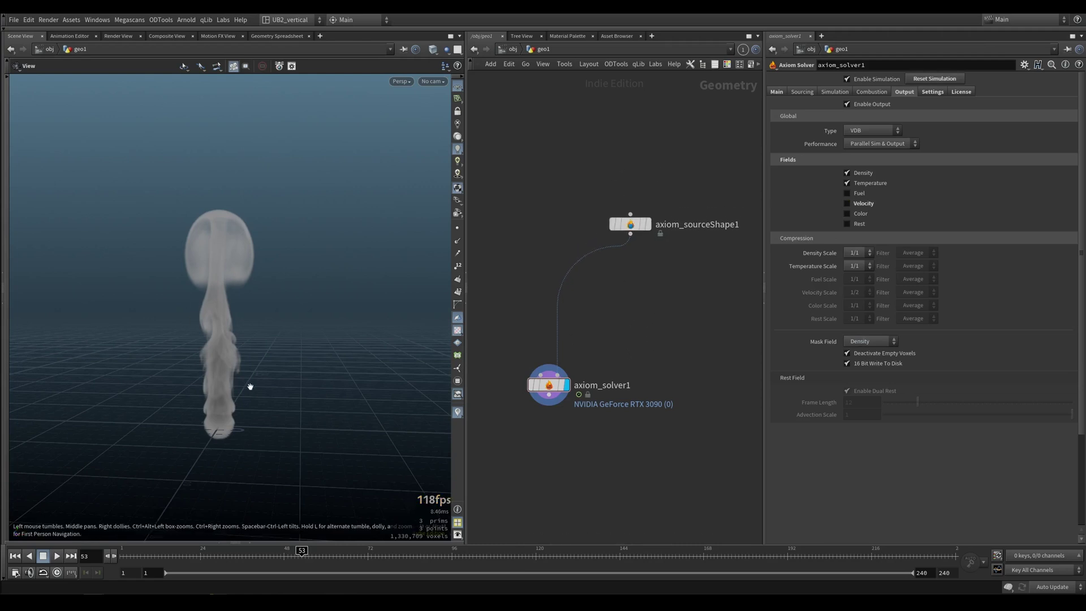
right_click_drag(249, 386, 266, 389)
left_click_drag(267, 389, 273, 392)
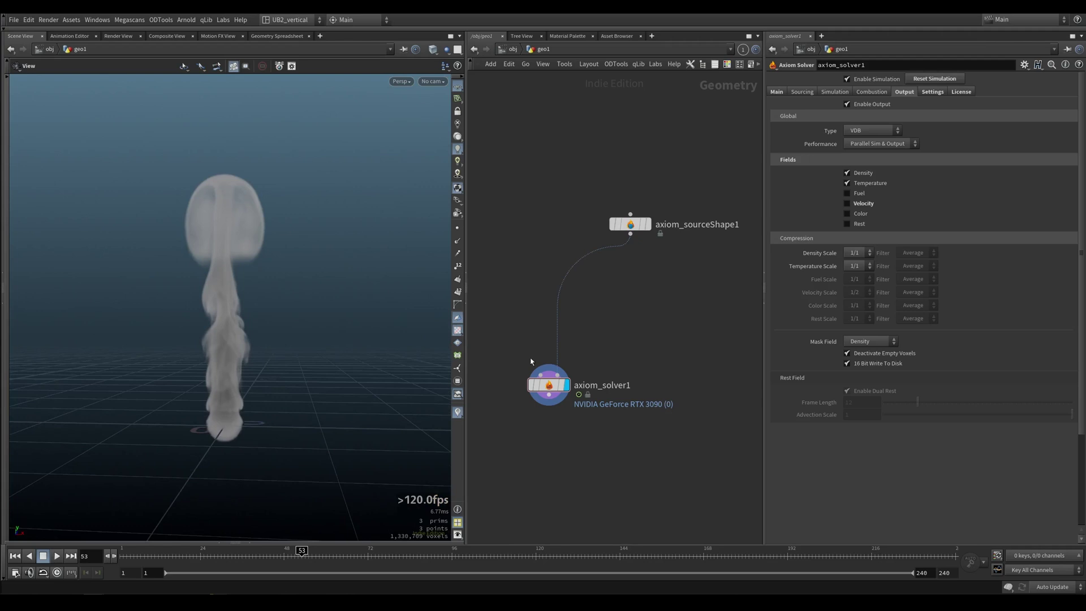
left_click_drag(547, 386, 548, 389)
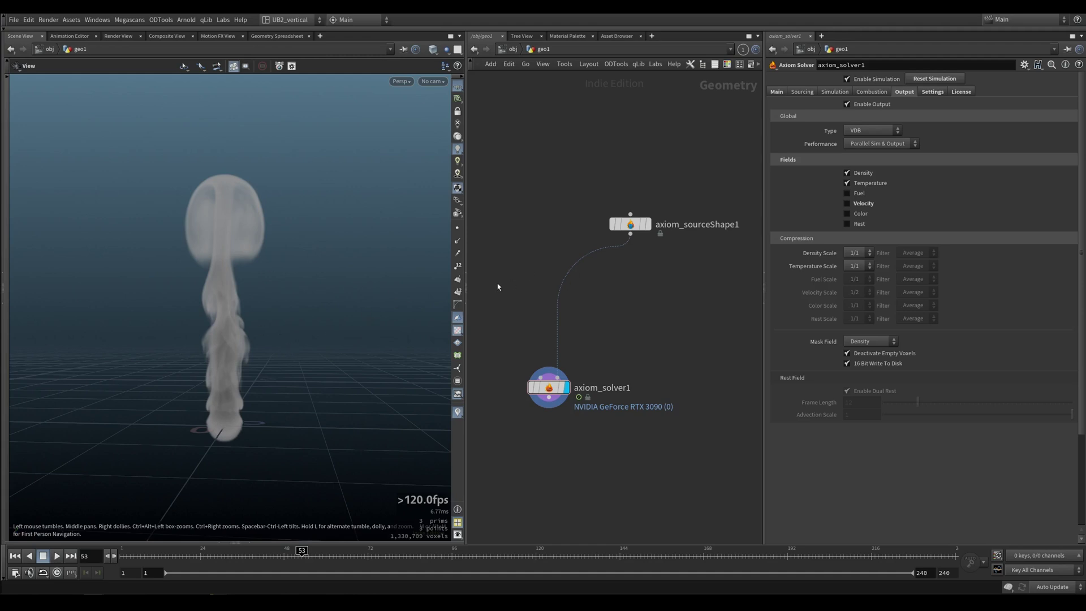
left_click_drag(294, 361, 295, 353)
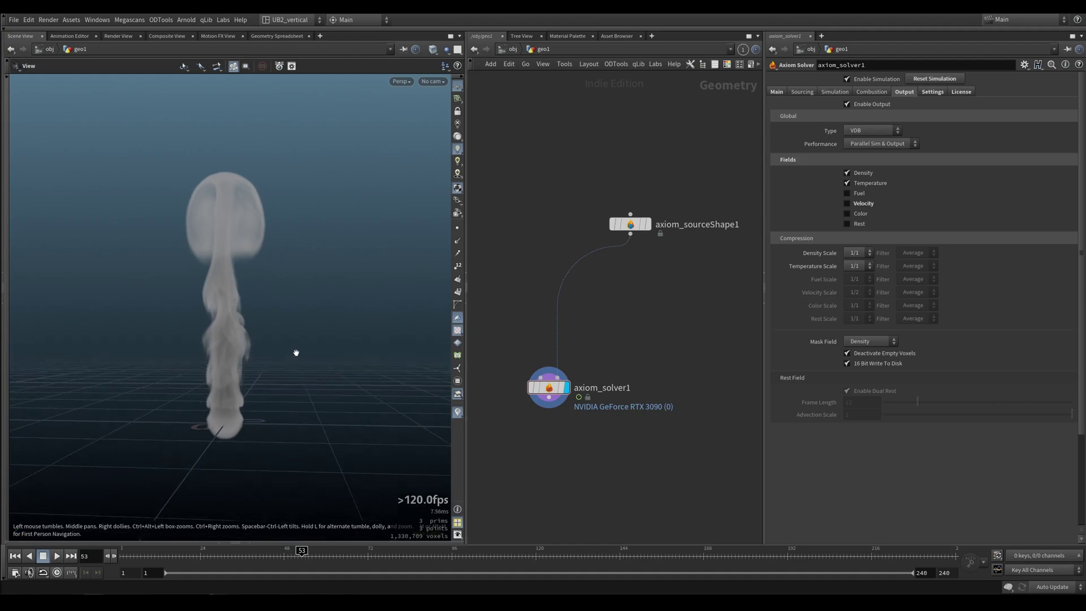
Step: Set the source shape's Density to 0, play the simulation to frame 84 and return to the first frame
left_click(630, 224)
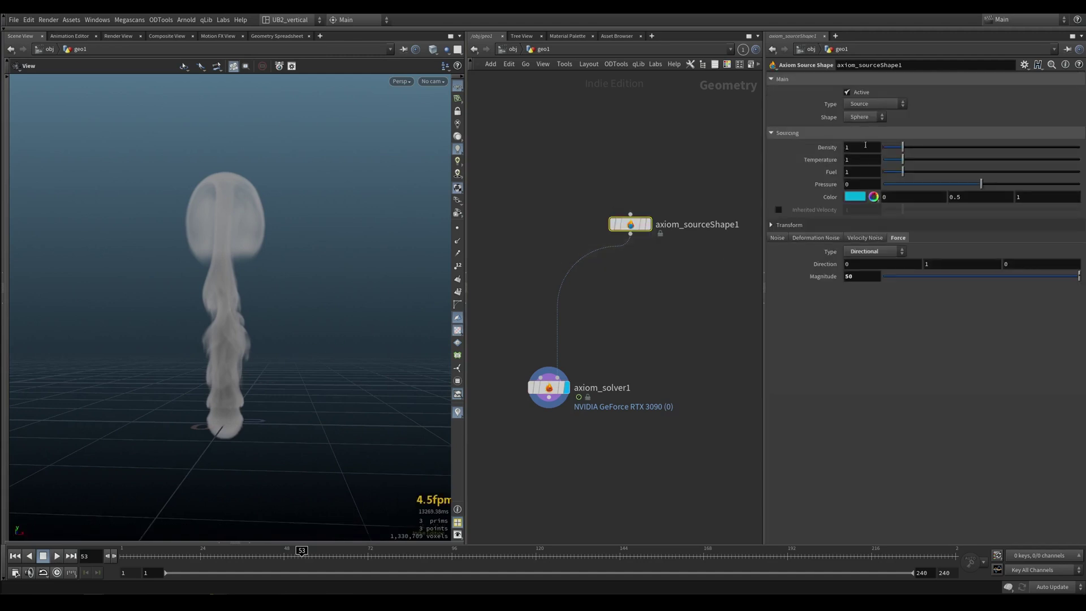
double_click(848, 148)
type("0")
key("Return")
left_click(634, 316)
key("ctrl+Up")
key("Up")
key("Up")
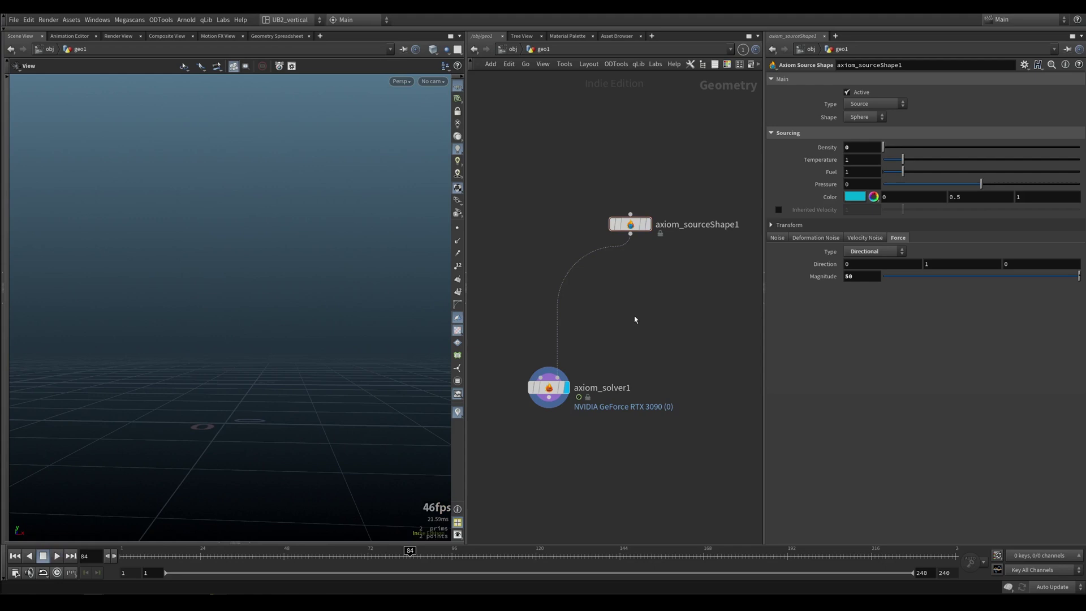
key("ctrl+Up")
Step: Change the solver's sparse Activation Fields to Density + Temperature and play the simulation to frame 29
left_click(550, 388)
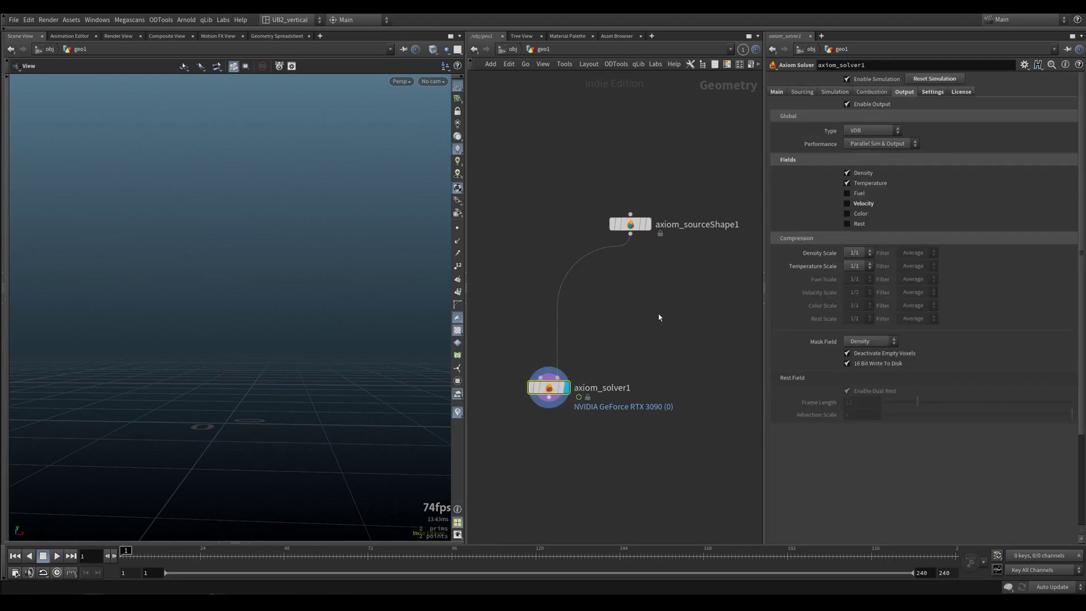
left_click(932, 92)
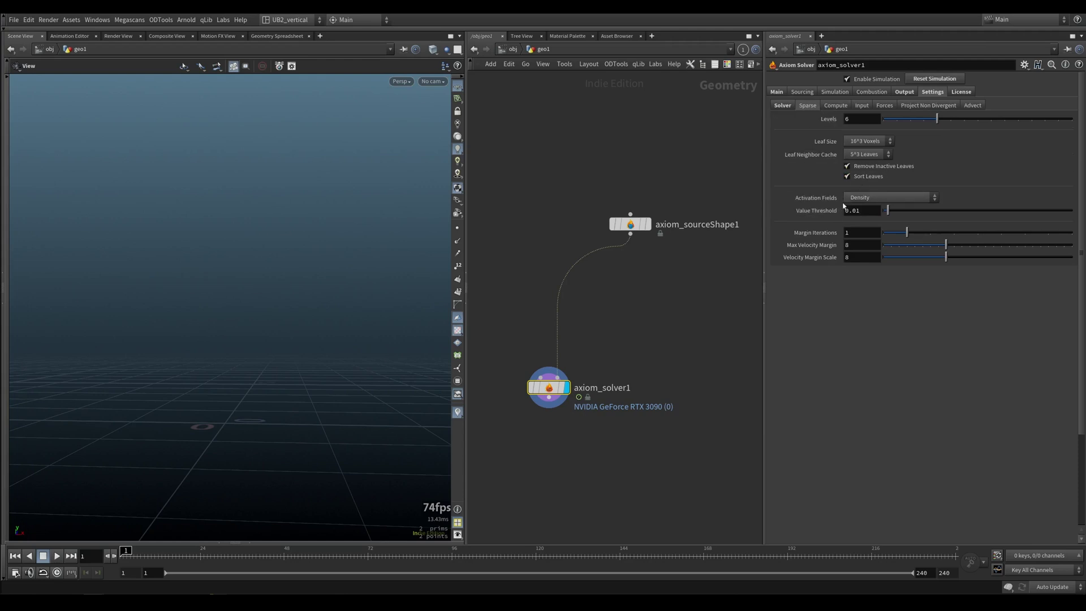
left_click(864, 199)
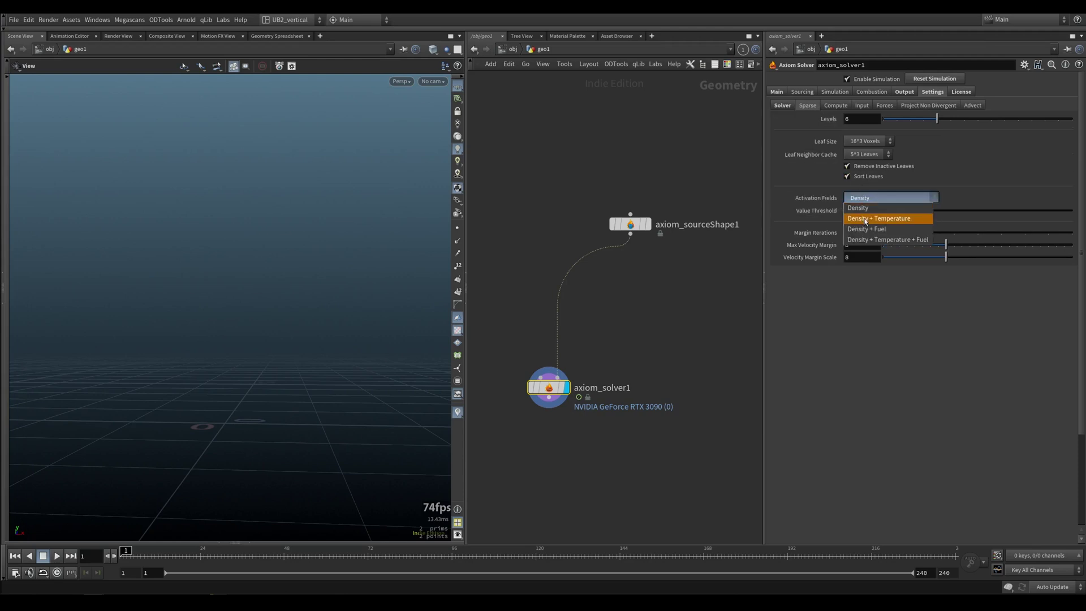
left_click(883, 222)
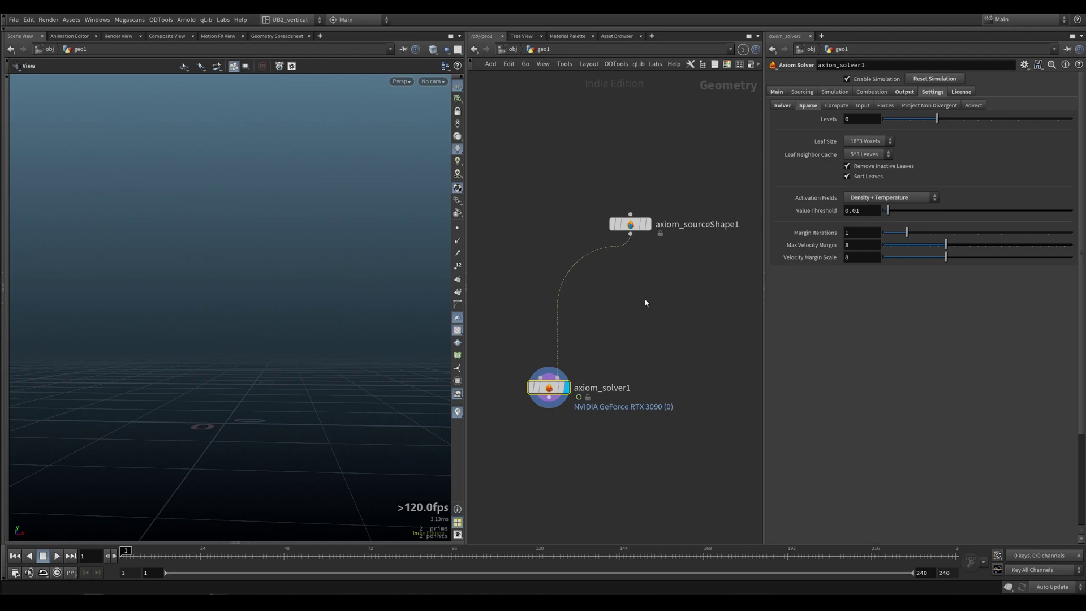
left_click(660, 336)
key("Up")
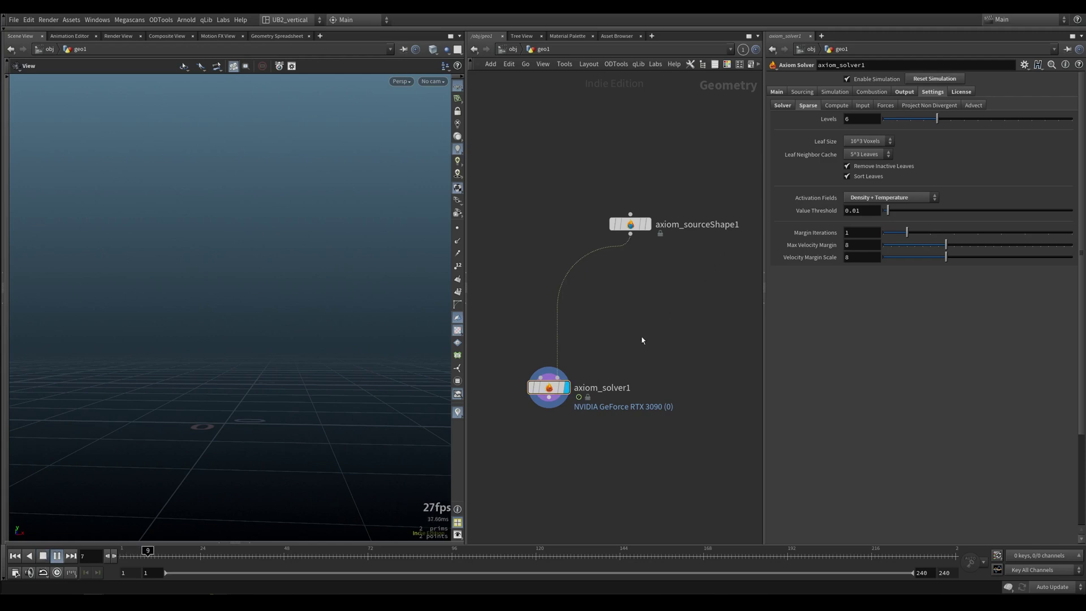
key("Up")
Step: Inspect axiom_solver1's node info for the voxels of its density and temperature VDBs
middle_click(557, 402)
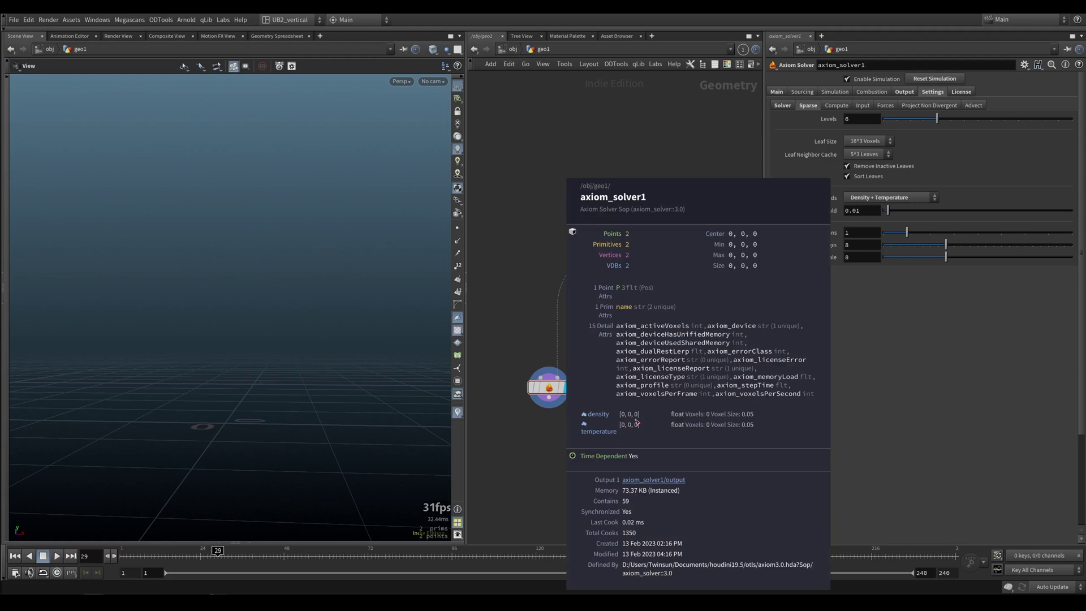
left_click(594, 426)
middle_click(551, 389)
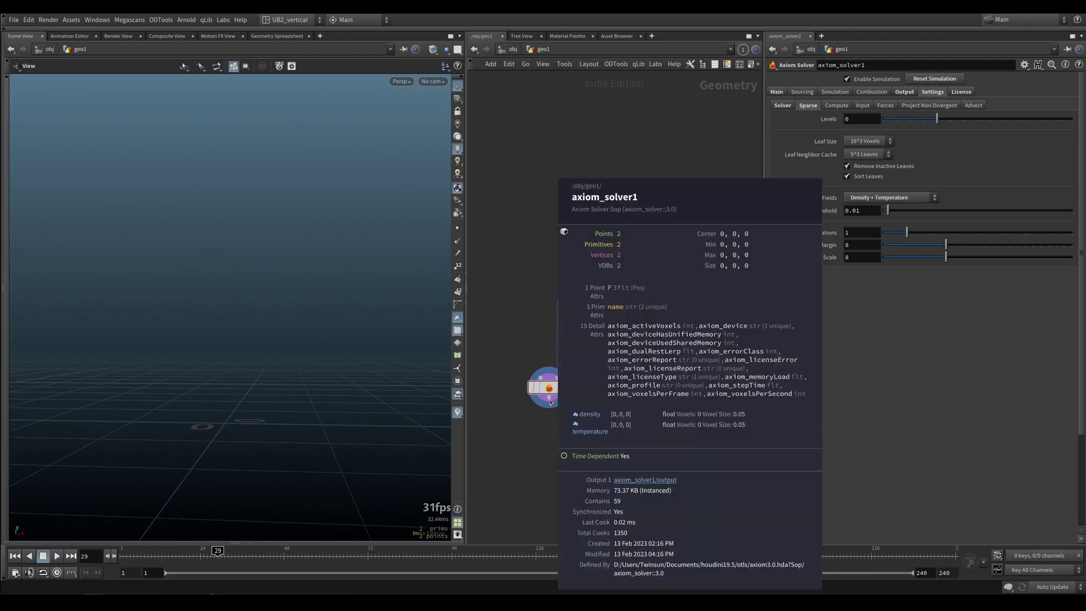
Step: Set the solver's output Mask Field to Temperature and inspect the solver's node info at frame 32
left_click(905, 92)
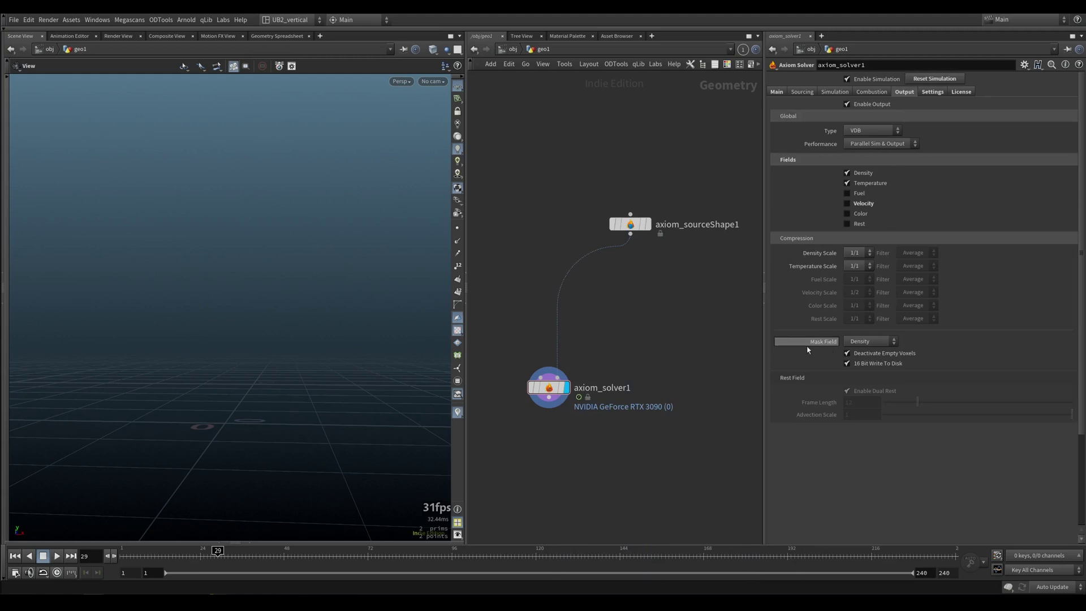
left_click(865, 341)
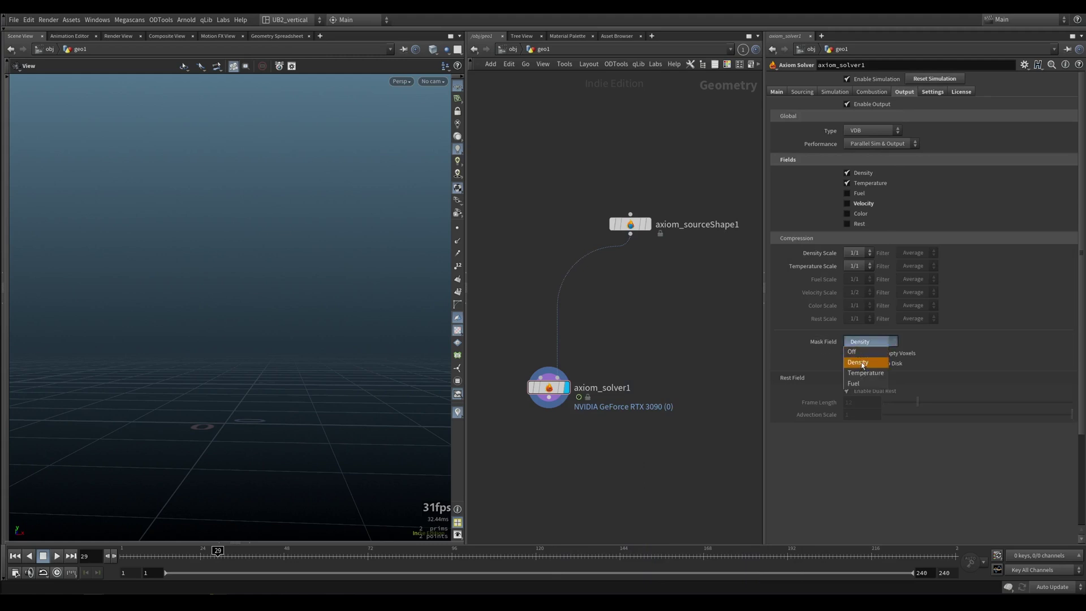
left_click(858, 352)
left_click(865, 343)
left_click(860, 374)
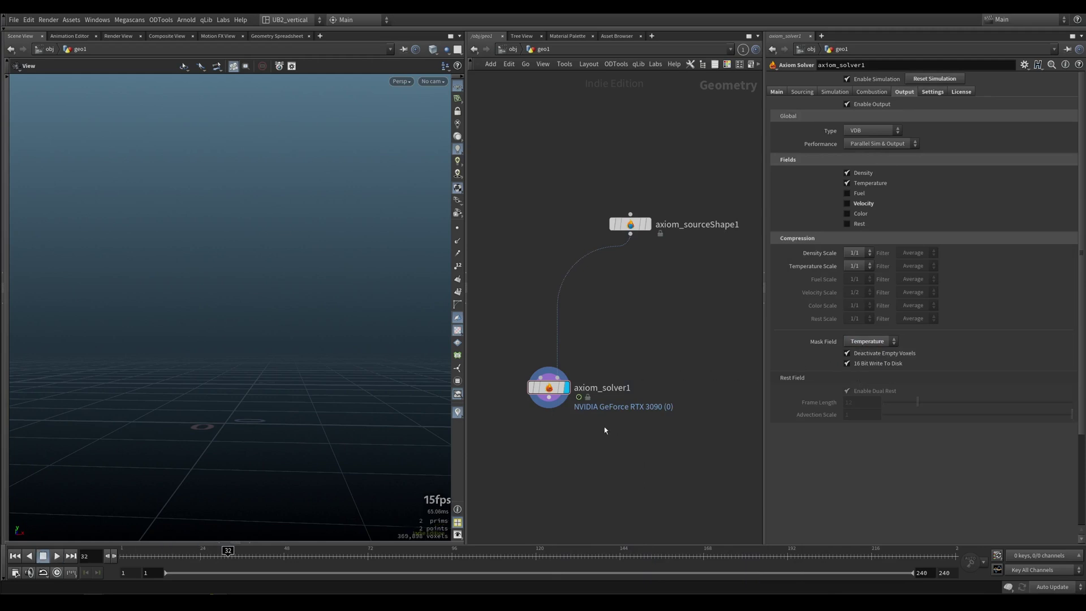
middle_click(554, 398)
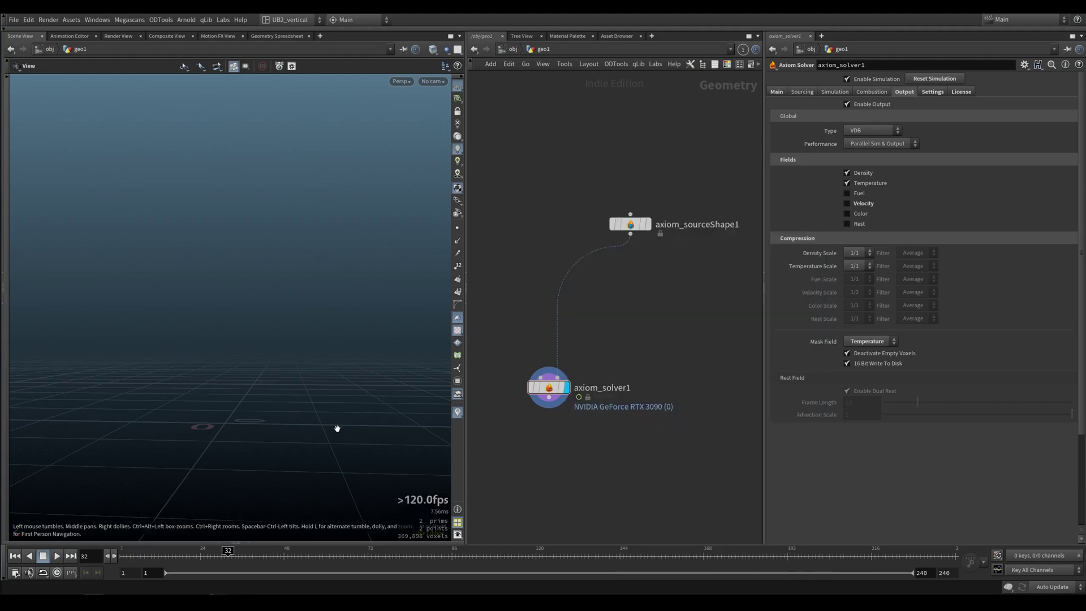
Step: Add a Pyro Bake Volume node below axiom_solver1, connected to the solver's output and displayed
middle_click_drag(543, 484, 539, 422)
key("Tab")
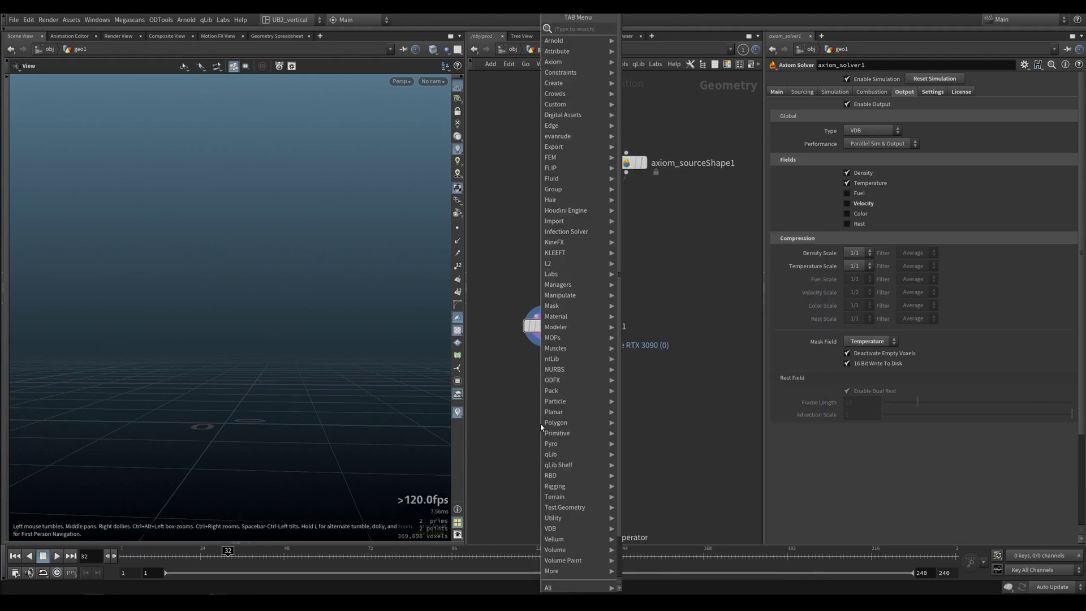
type("py")
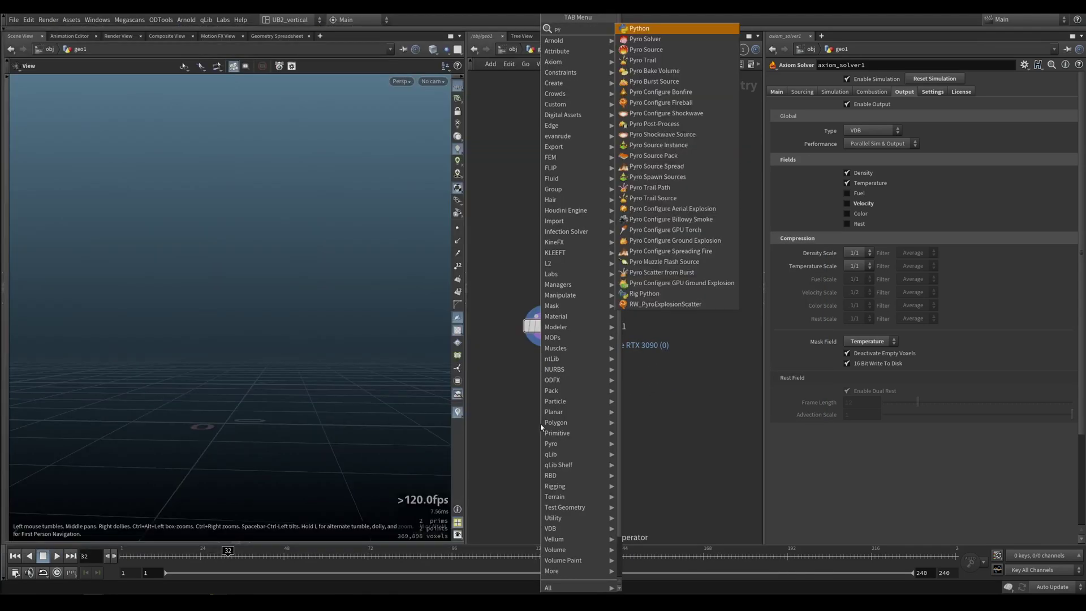
type("robake")
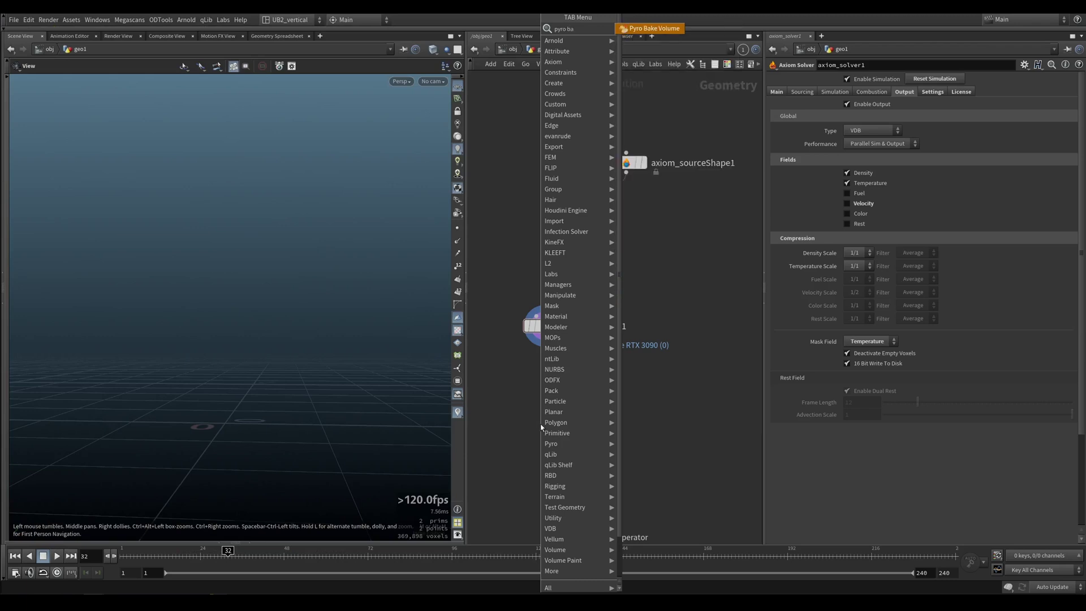
key("Return")
key("Return")
left_click_drag(552, 369, 556, 391)
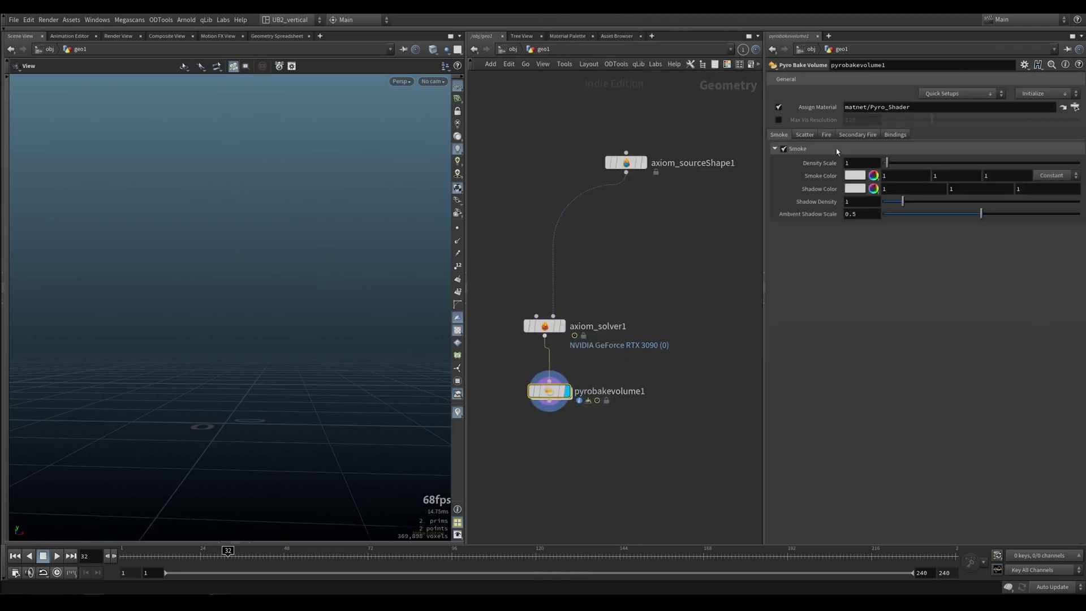
Step: Enable Fire and disable Smoke on the Pyro Bake Volume, and replay the simulation from the first frame to frame 46
left_click(826, 135)
left_click(784, 150)
left_click(780, 136)
left_click(783, 149)
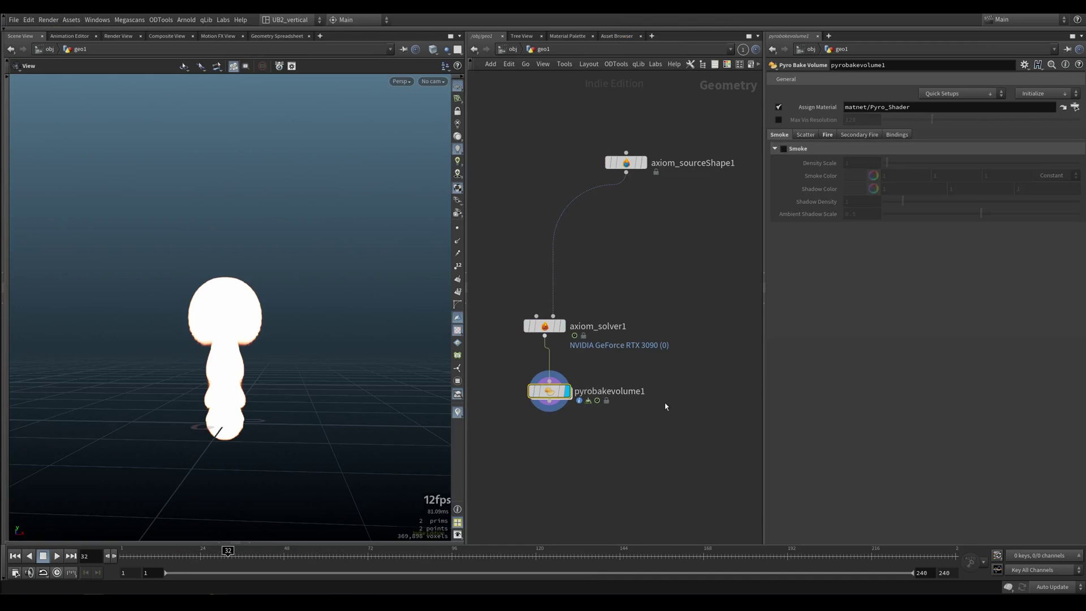
key("ctrl+Up")
key("Up")
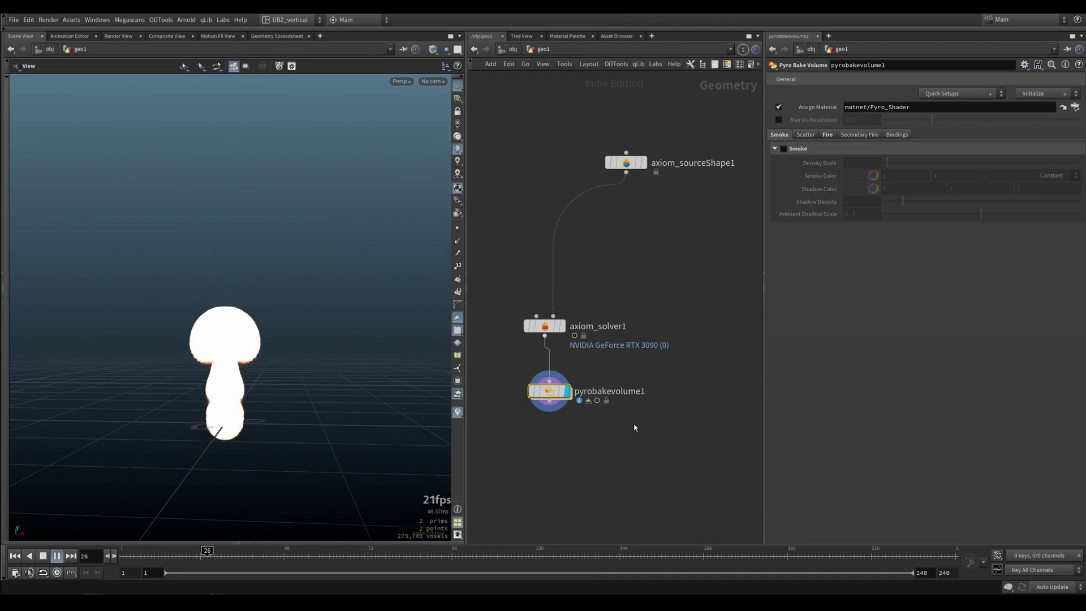
key("Up")
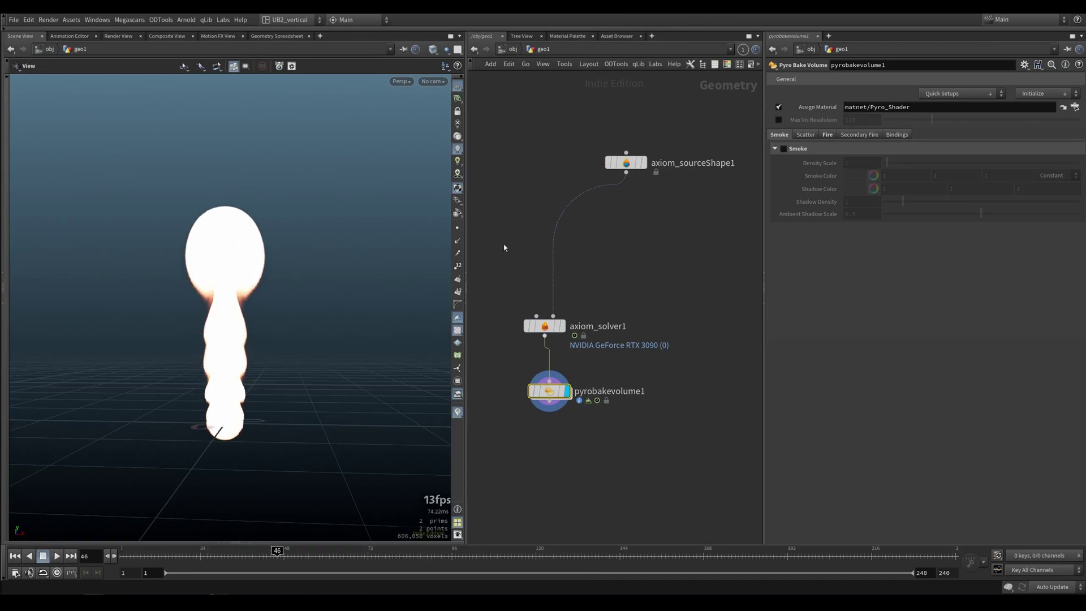
Step: Set axiom_solver1's temperature Cooling Rate to 0.1, enable Disturbance 1 at 2, and replay the simulation to frame 25
left_click(544, 326)
left_click(835, 92)
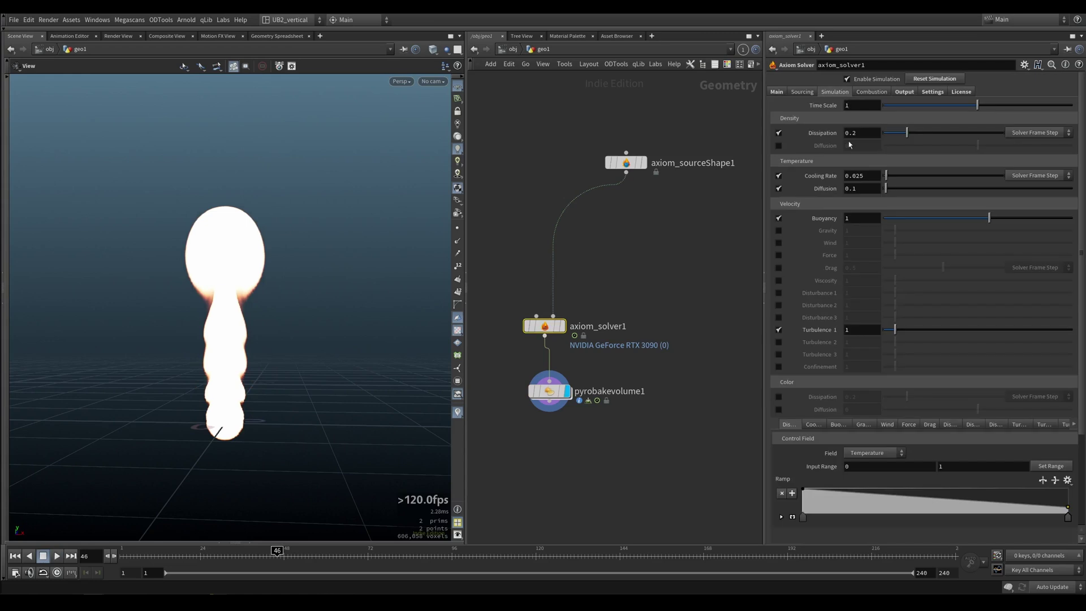
double_click(860, 177)
type("0.1")
key("Return")
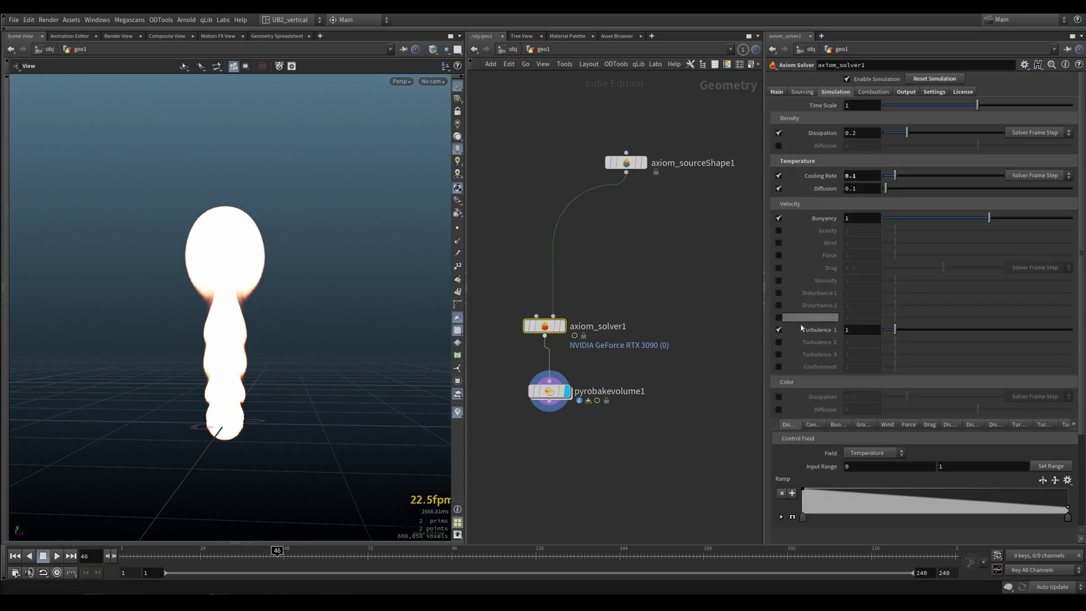
left_click(779, 293)
type("2")
key("Return")
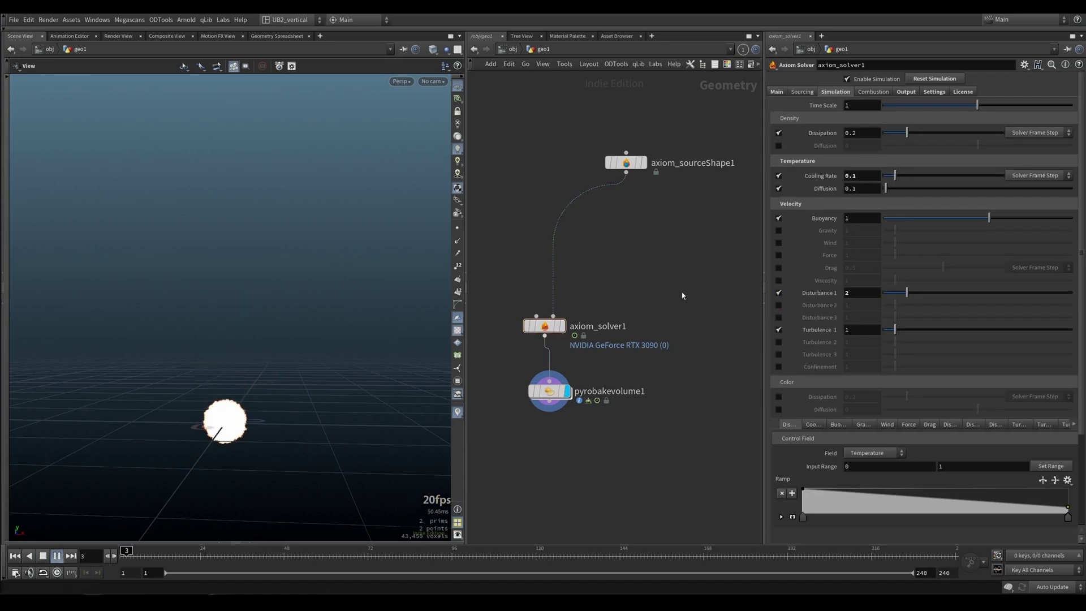
key("Up")
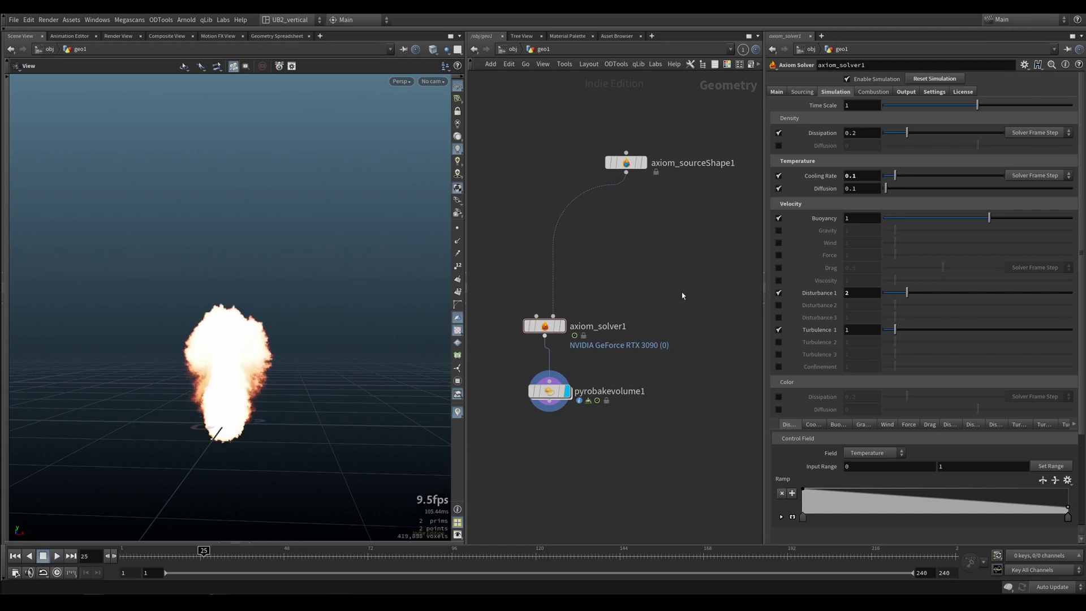
Step: Set the solver's Disturbance 1 to 1 and Time Scale to 2, and align pyrobakevolume1 directly below the solver
double_click(847, 292)
type("1")
key("Return")
double_click(848, 106)
type("2")
key("Return")
middle_click_drag(647, 337, 650, 315)
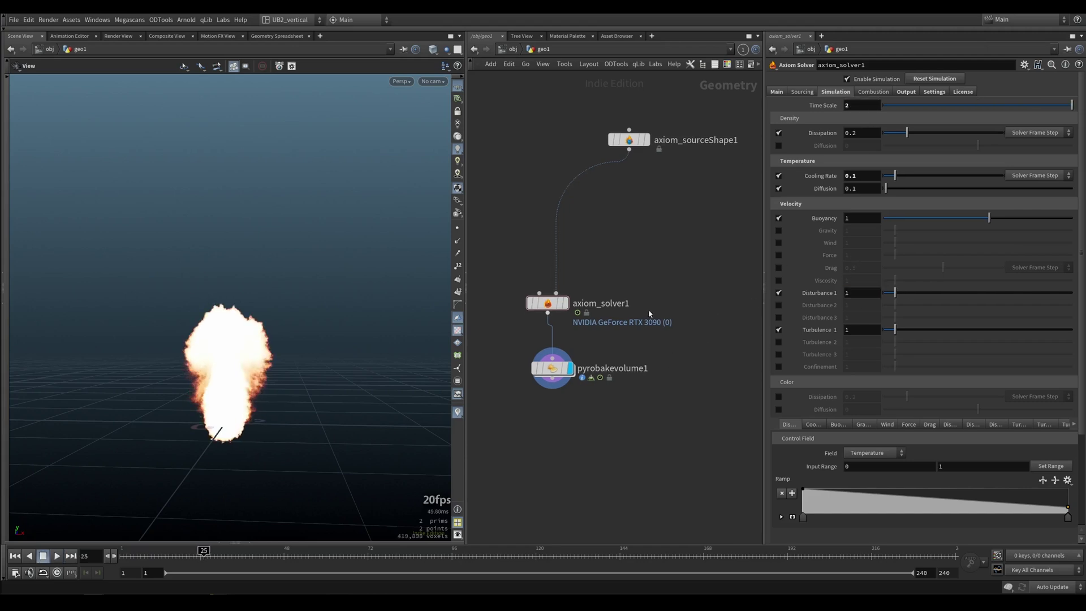
left_click_drag(553, 368, 548, 393)
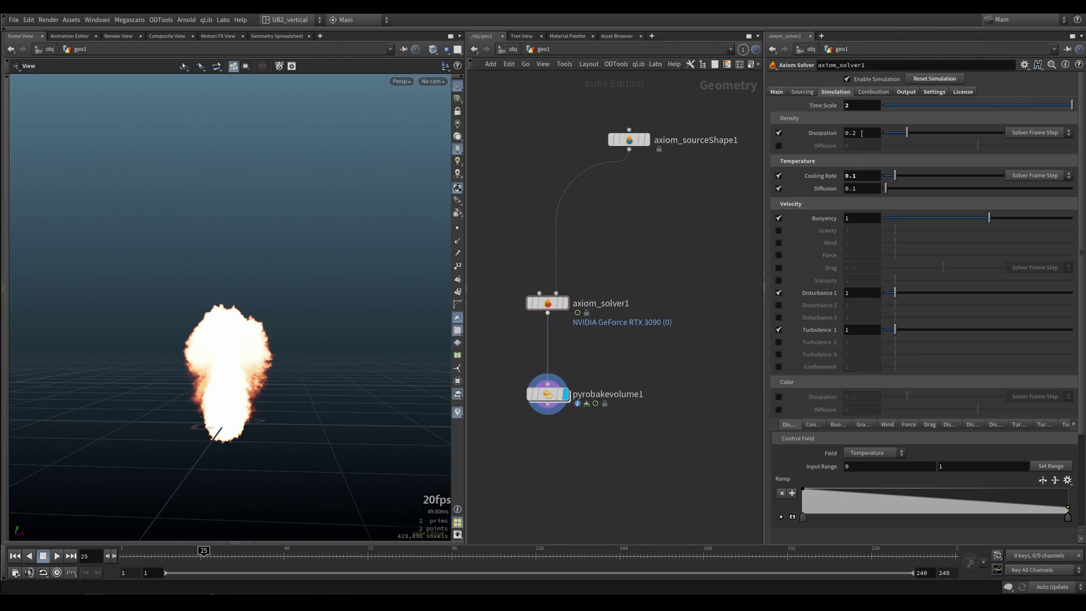
Step: Set the temperature Cooling Rate to 0.4 and replay the fire from the first frame to frame 38
double_click(852, 177)
type("0.4")
key("Return")
key("ctrl+Up")
key("Up")
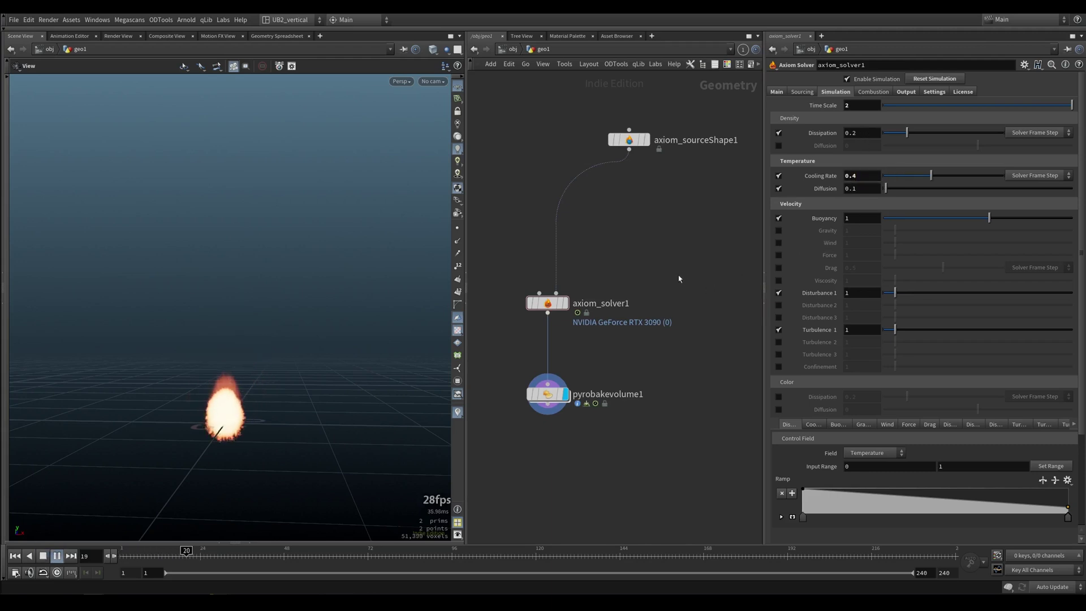
key("Up")
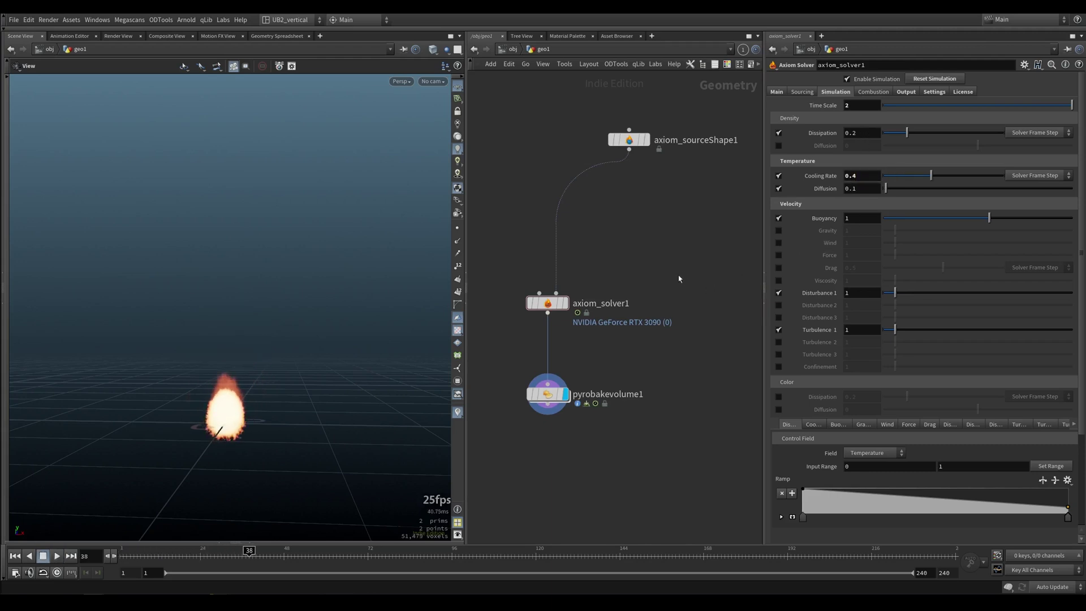
Step: Set the temperature Cooling Rate to 0.3 and replay the fire from the first frame to frame 47
double_click(853, 176)
type("0.3")
key("Return")
key("ctrl+Up")
key("Up")
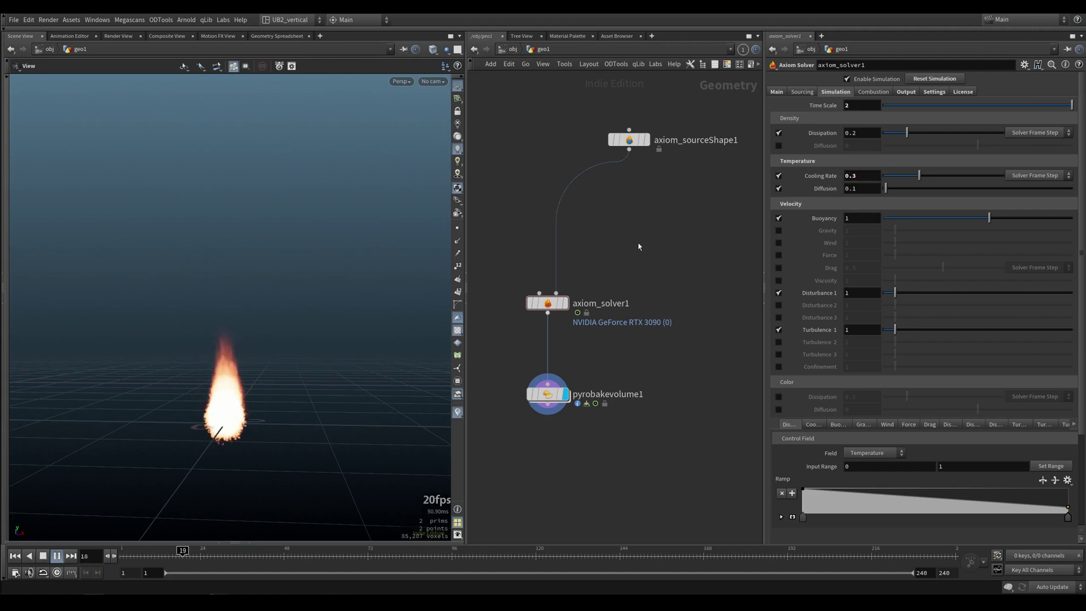
key("Up")
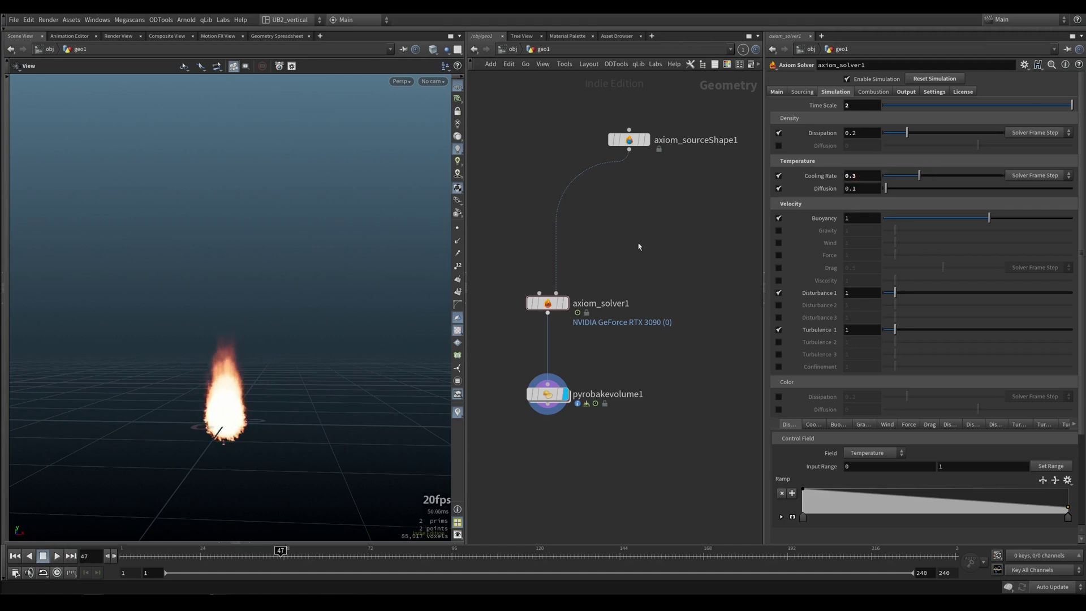
Step: Set the solver's Substeps to 3, replay the fire past frame 95, and return to the first frame
left_click(777, 92)
double_click(851, 134)
type("3")
key("Return")
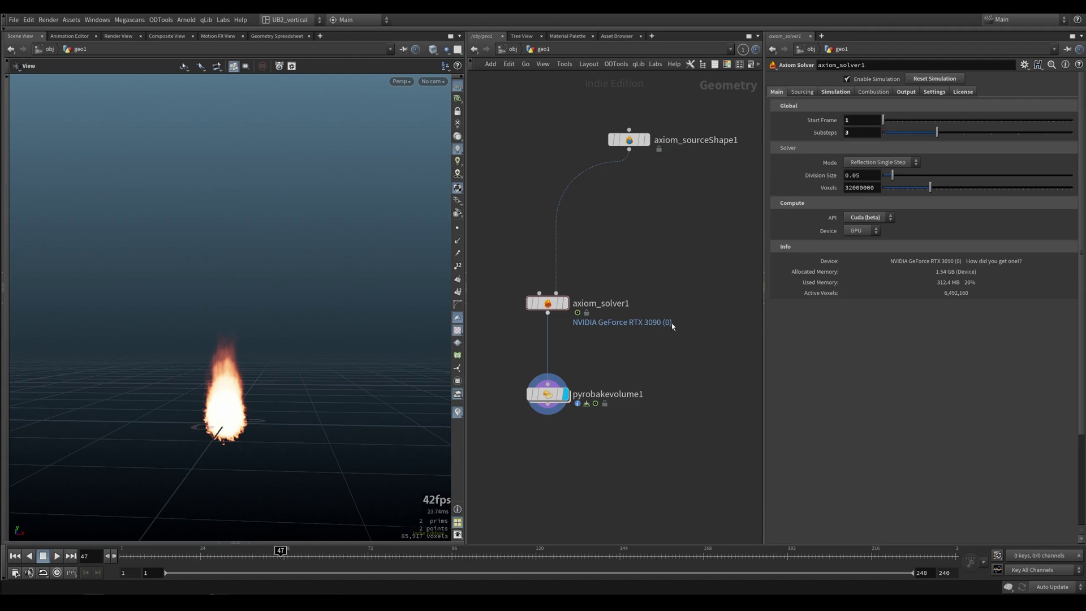
key("ctrl+Up")
key("Up")
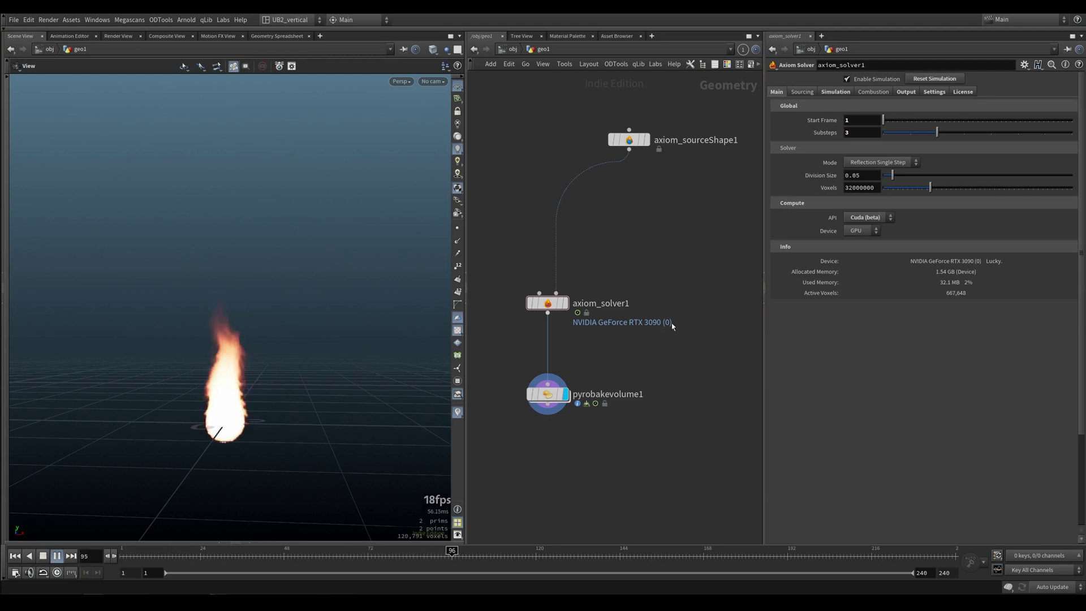
key("ctrl+Up")
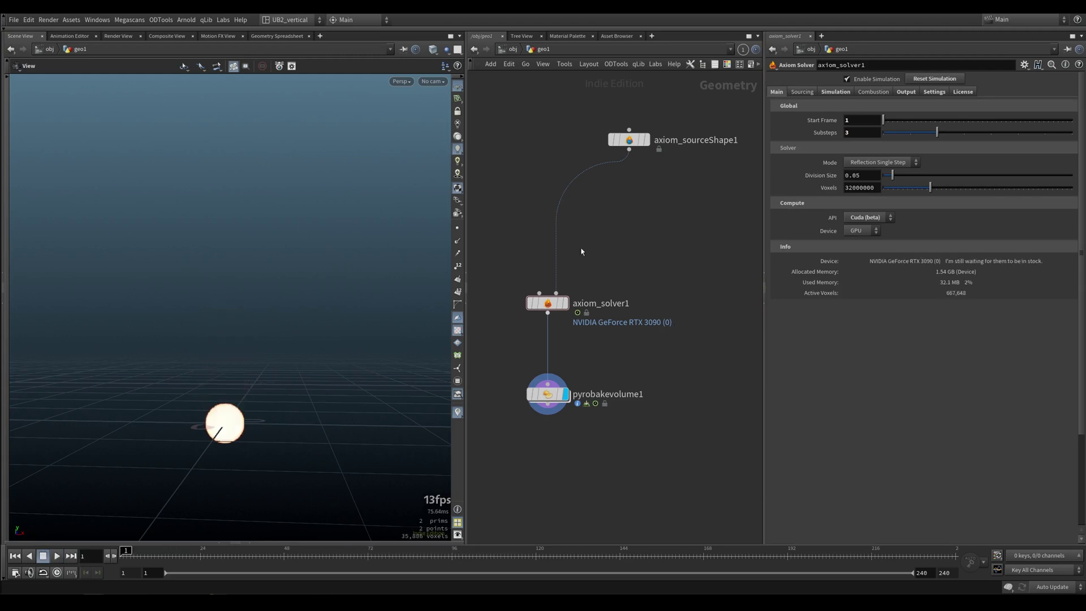
Step: Display axiom_solver1 instead of the Pyro Bake Volume and move pyrobakevolume1 aside
left_click_drag(608, 283, 537, 323)
key("r")
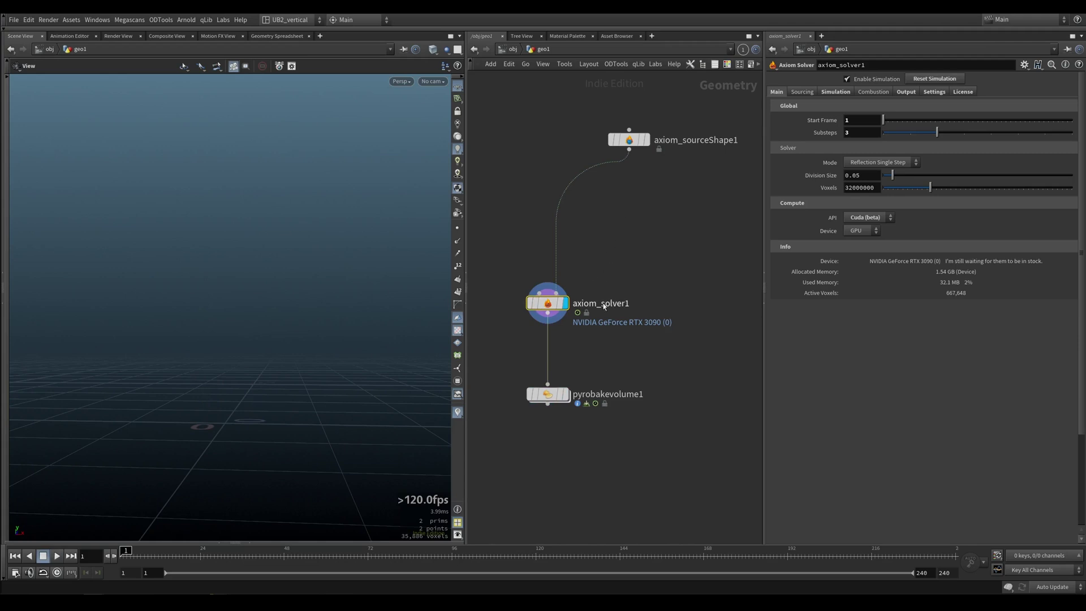
left_click_drag(547, 394, 629, 390)
Step: Set the Density of axiom_sourceShape1 to 1
left_click(627, 140)
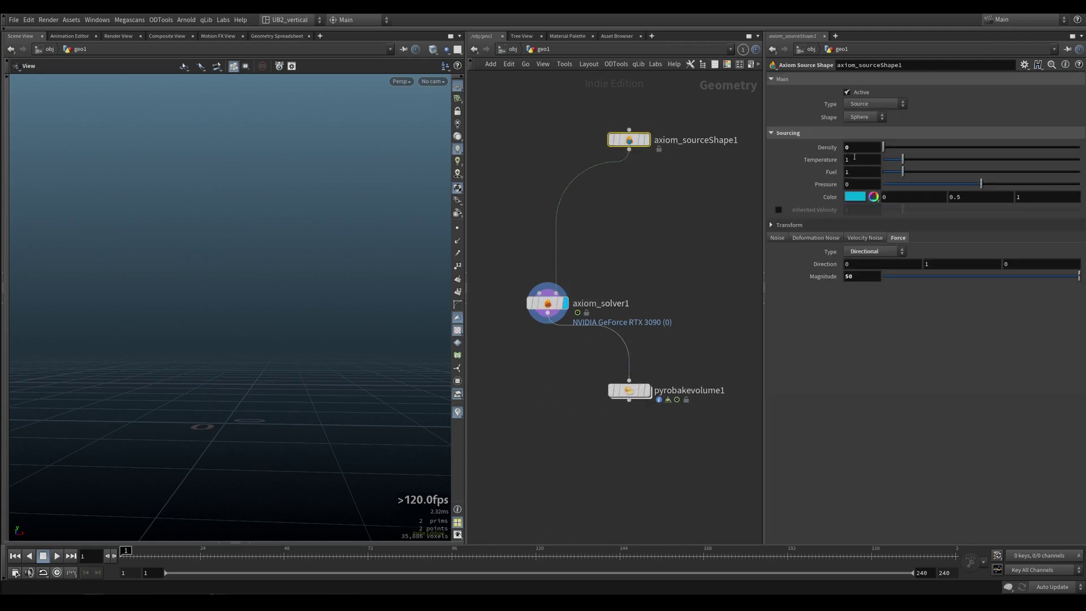
double_click(848, 149)
type("1")
key("Return")
Step: Switch axiom_solver1's Field Precision to 32-bit and return it to 16-bit
left_click_drag(634, 264, 521, 339)
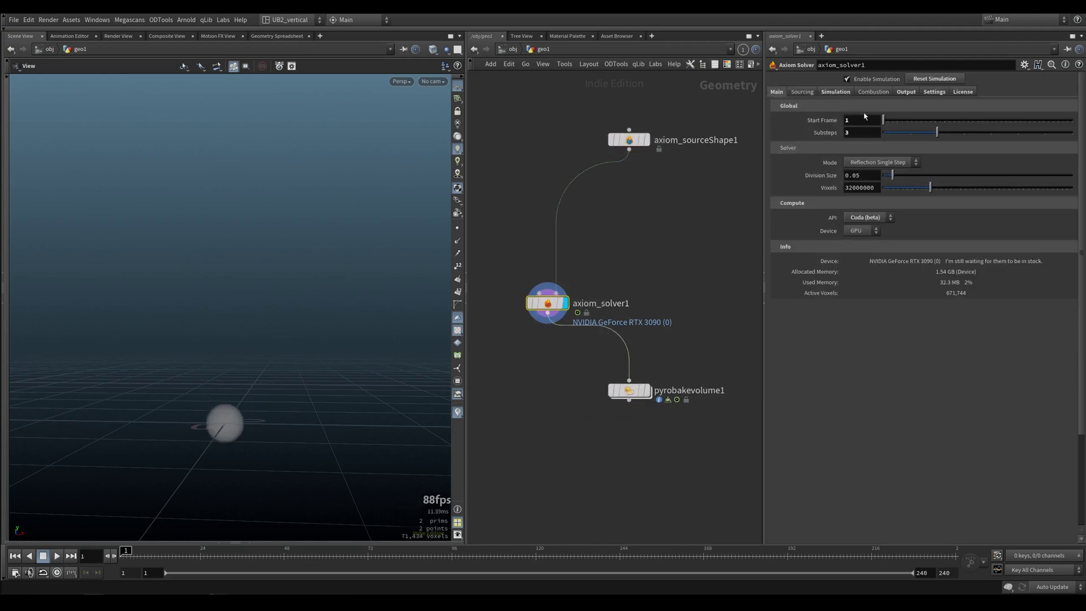
left_click(906, 92)
left_click(934, 92)
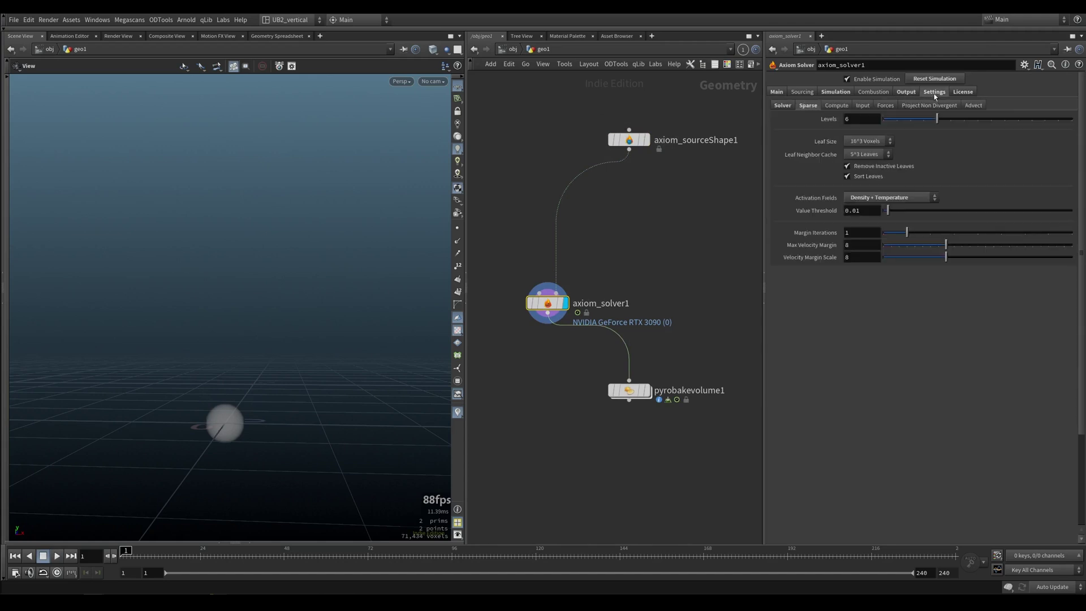
left_click(782, 105)
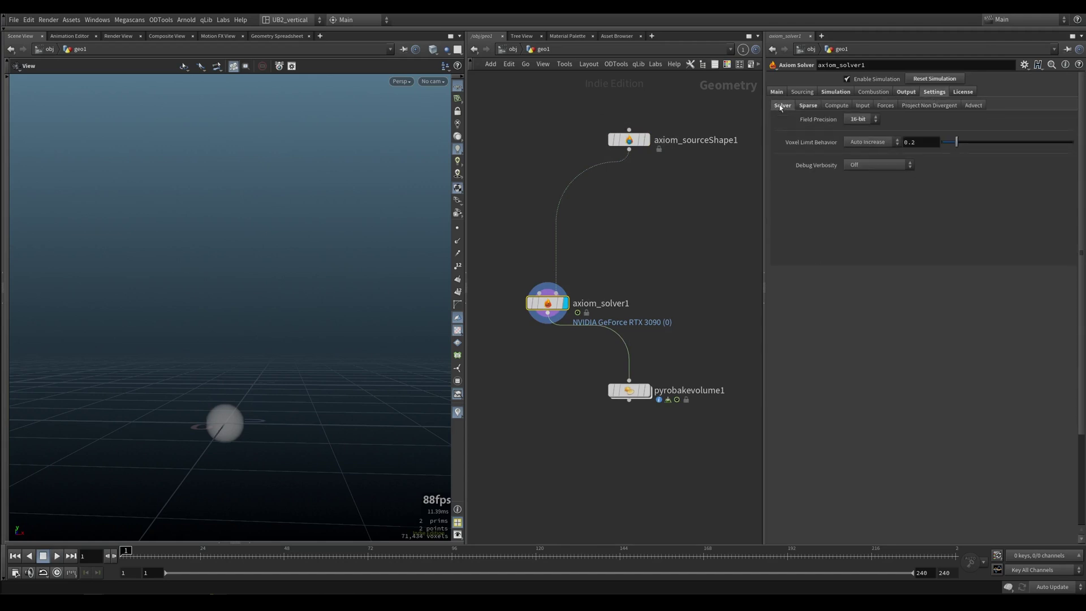
left_click(865, 121)
left_click(856, 141)
left_click(867, 122)
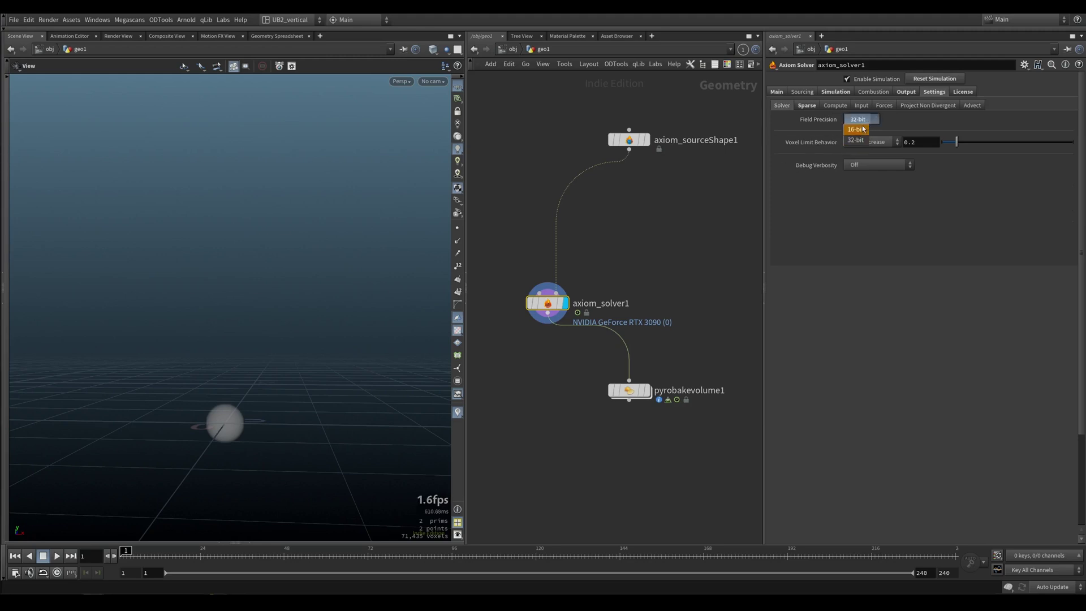
left_click(857, 128)
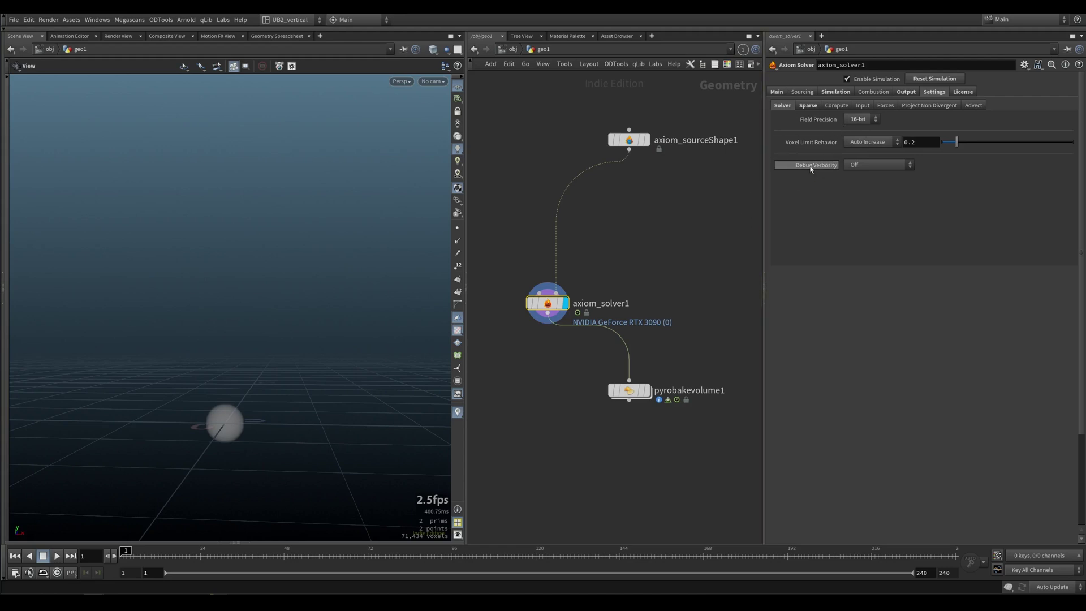
Step: Set the solver's output Mask Field to Density
left_click(906, 91)
left_click(871, 342)
left_click(869, 342)
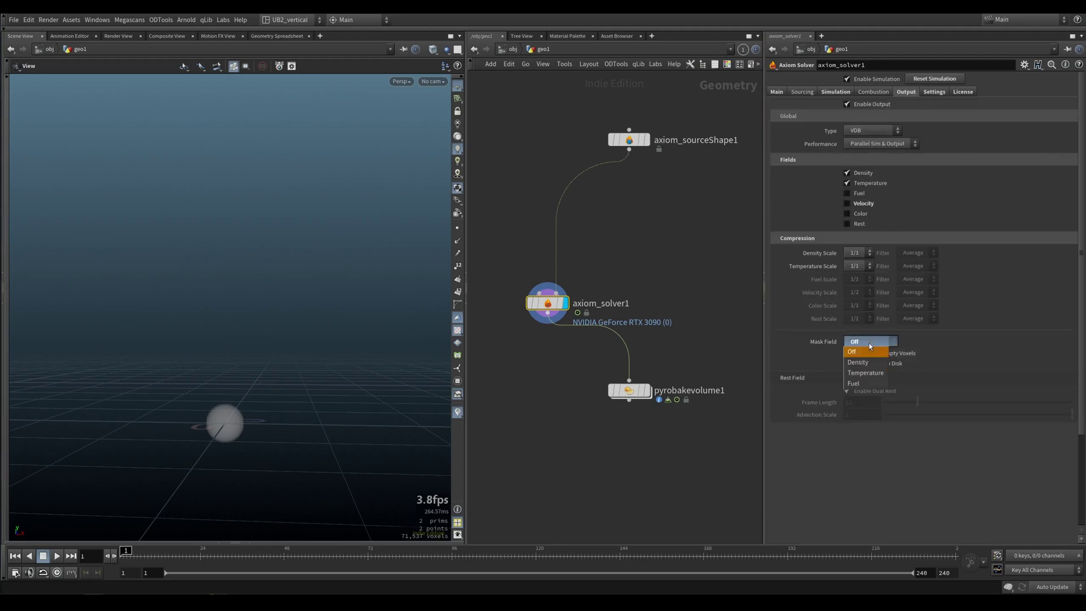
left_click(869, 356)
Step: Play the smoke simulation to frame 27 and review the solver's Voxels and Voxel Limit Behavior settings
left_click(934, 93)
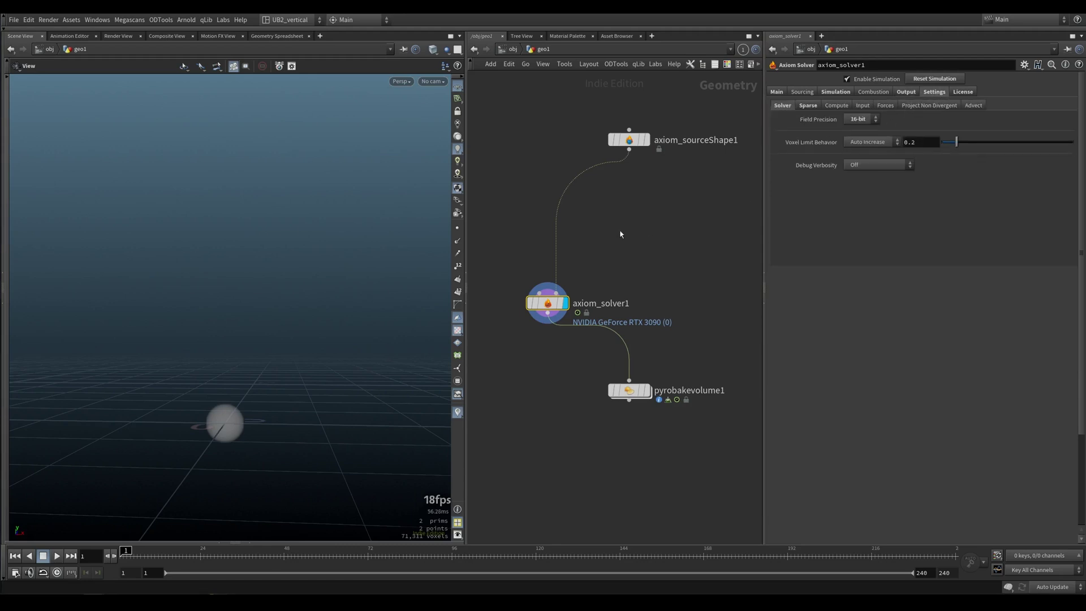
key("Up")
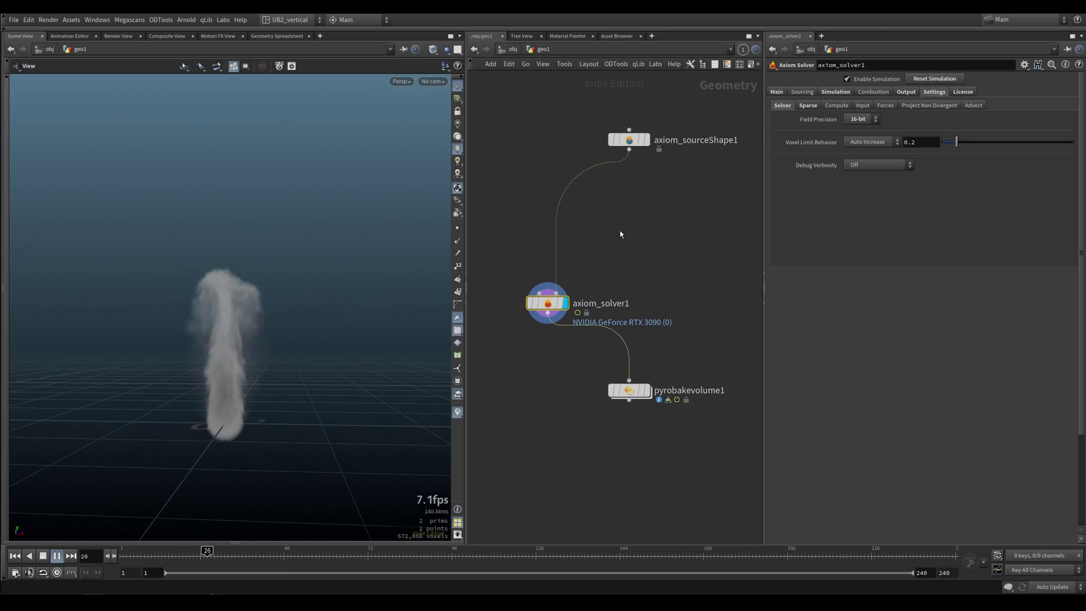
key("Up")
left_click_drag(639, 252, 524, 329)
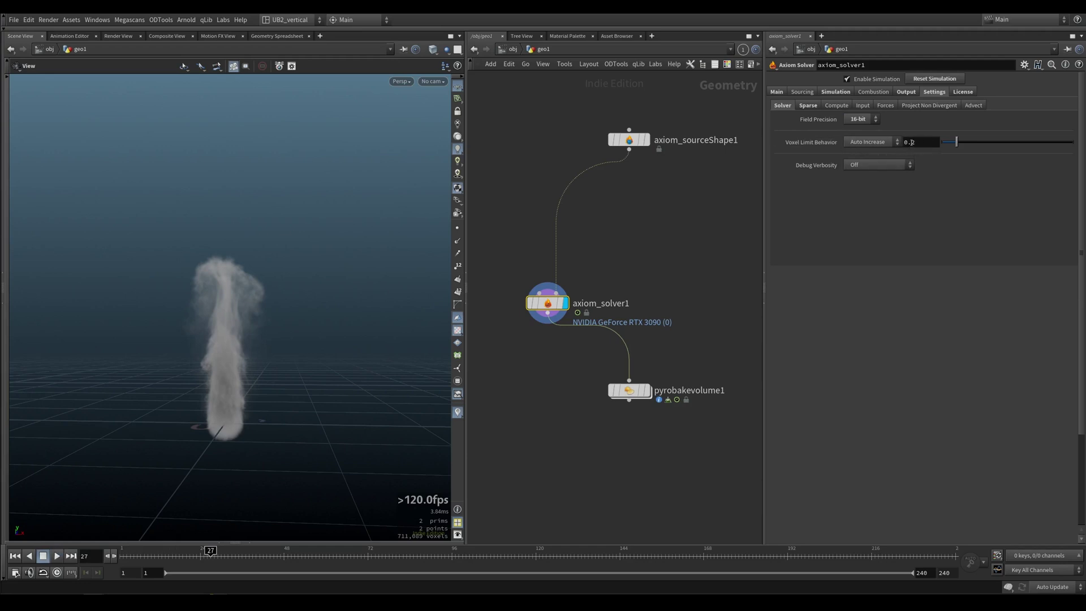
left_click(776, 92)
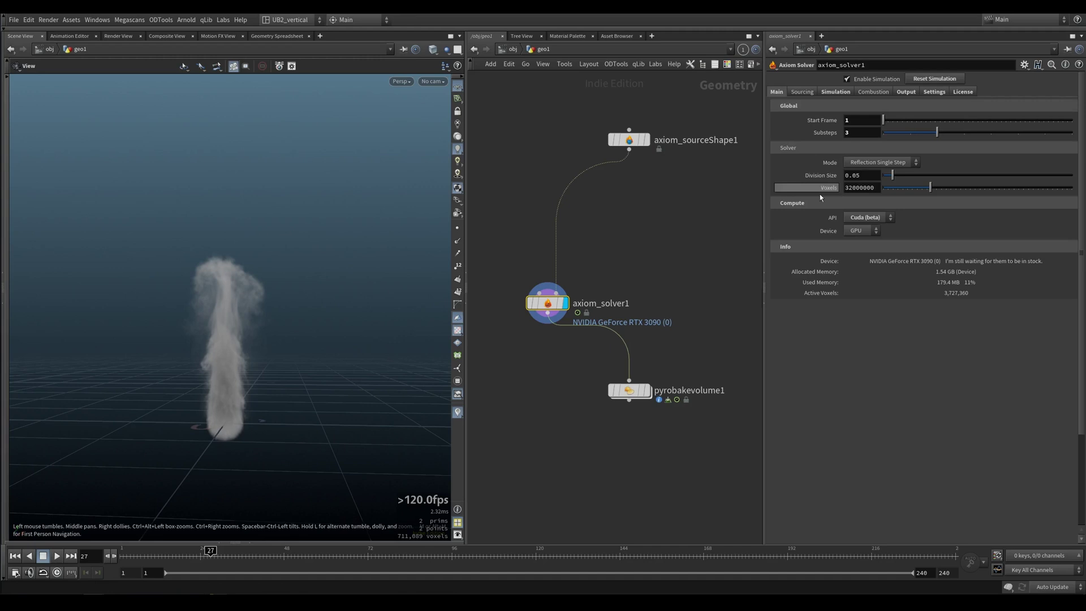
left_click(836, 91)
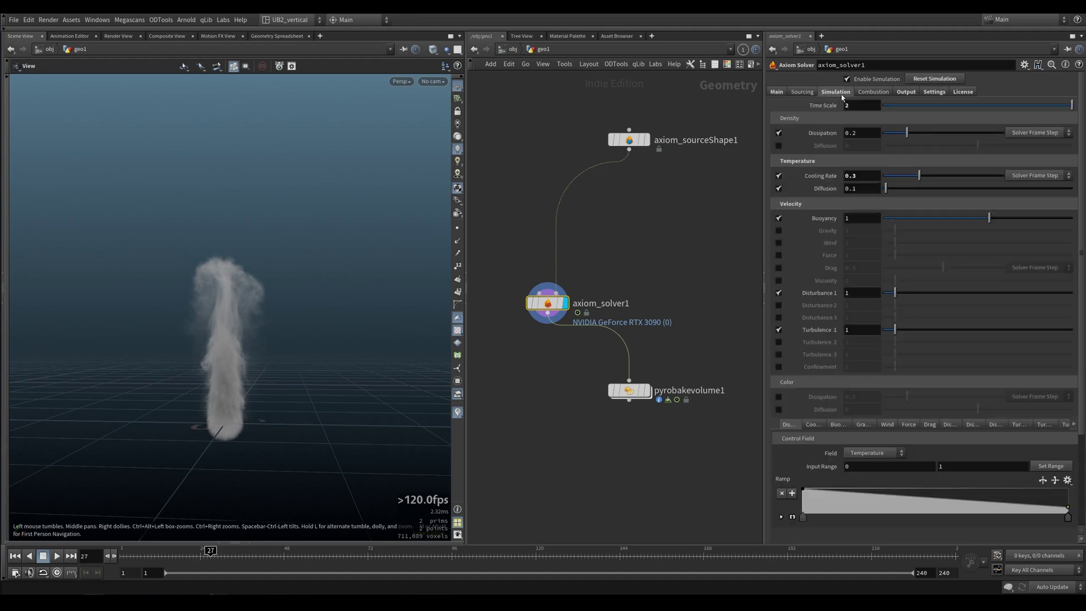
left_click(907, 92)
left_click(934, 92)
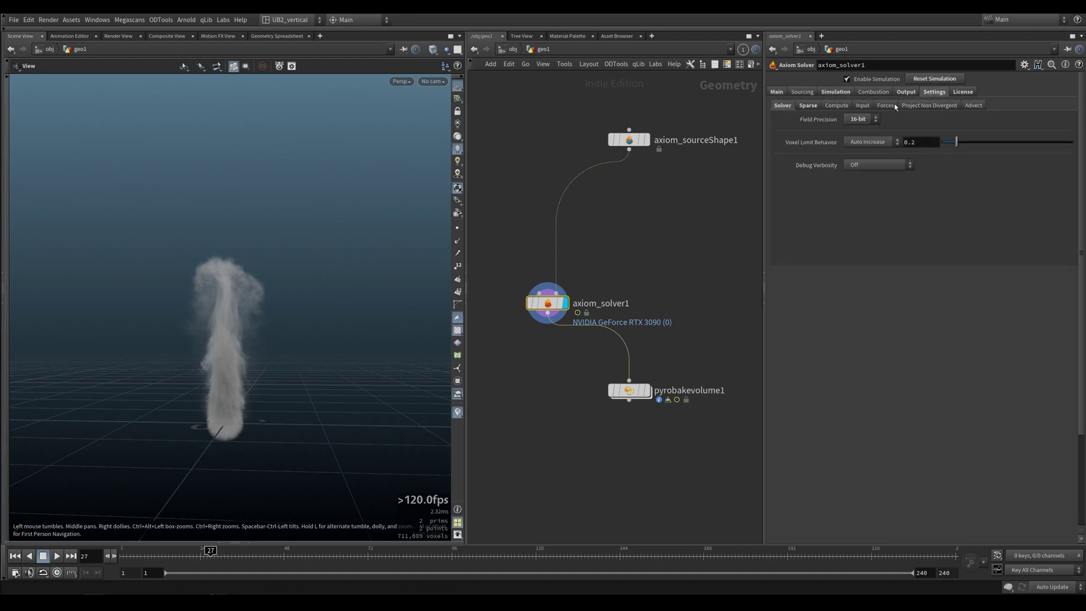
Step: Review the solver's Compute memory settings, the Input section's Max Source Shapes, and the Project Non Divergent settings
left_click(809, 106)
left_click(838, 107)
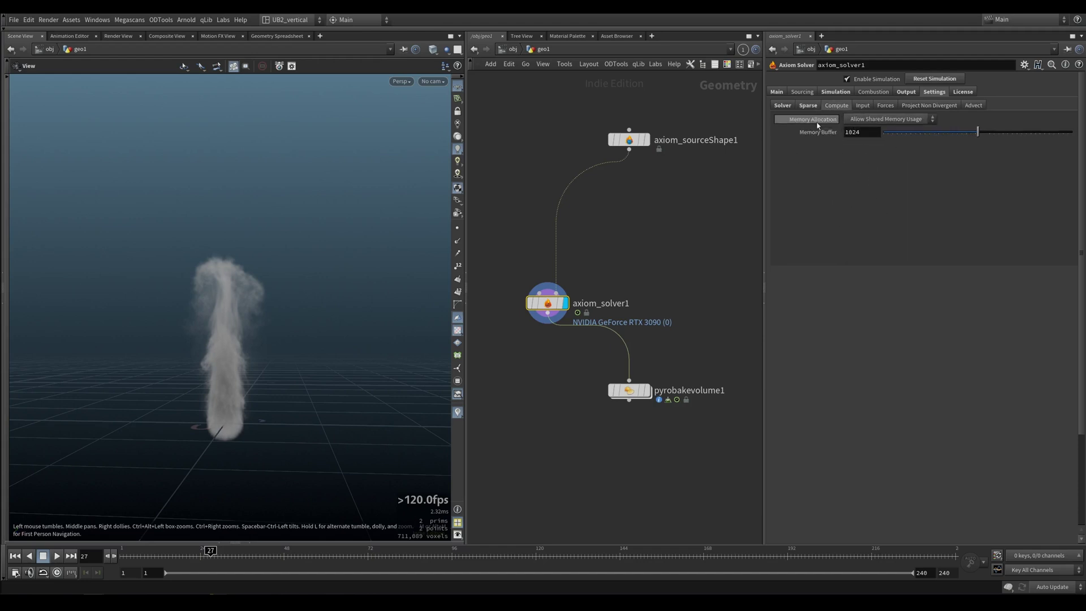
mouse_move(817, 133)
left_click(863, 106)
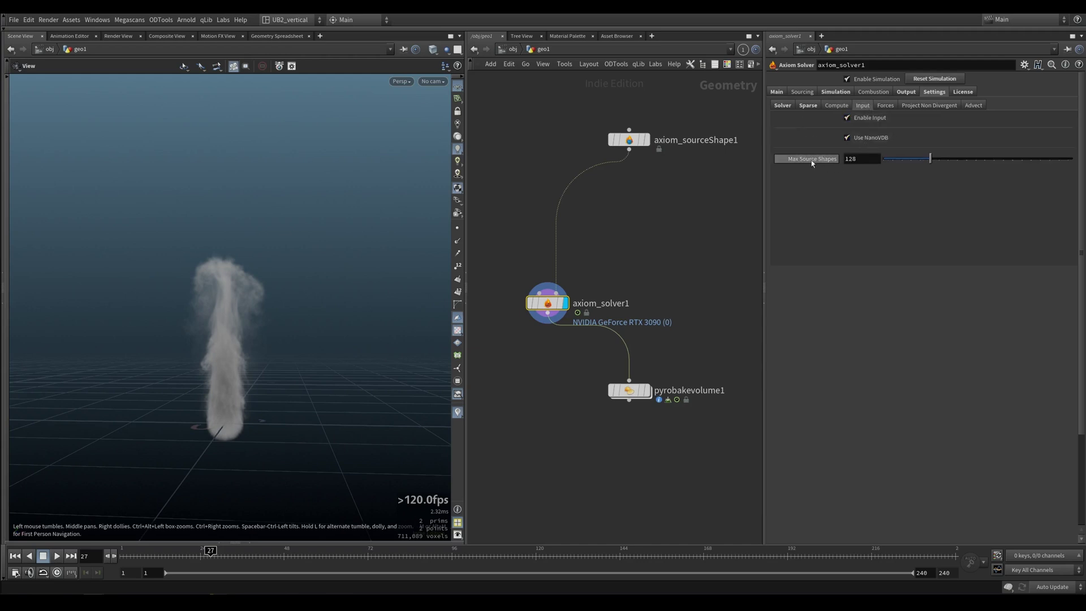
mouse_move(811, 161)
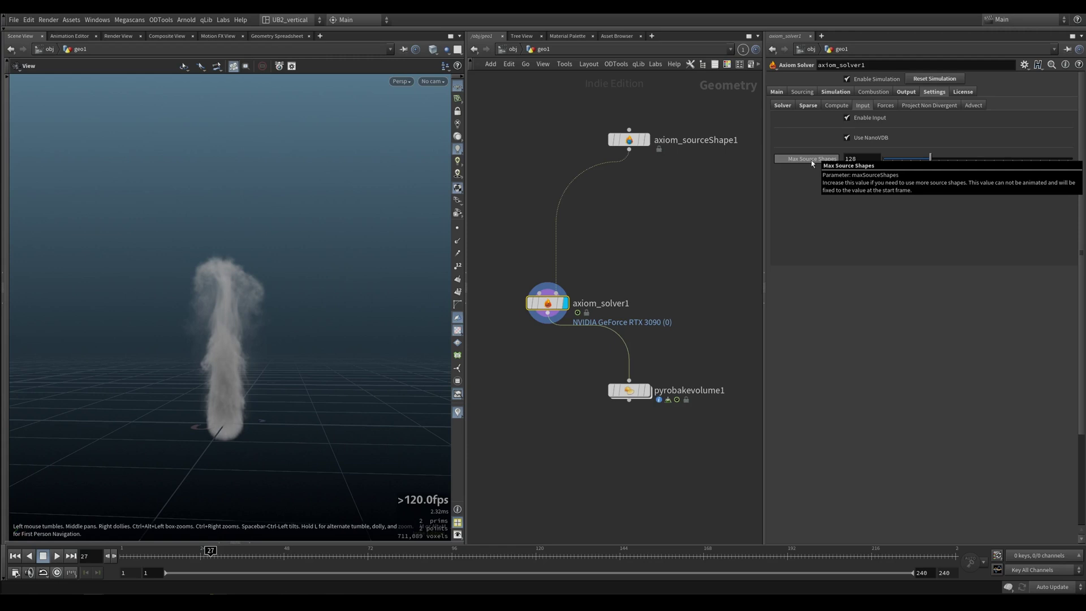
left_click(890, 107)
left_click(928, 105)
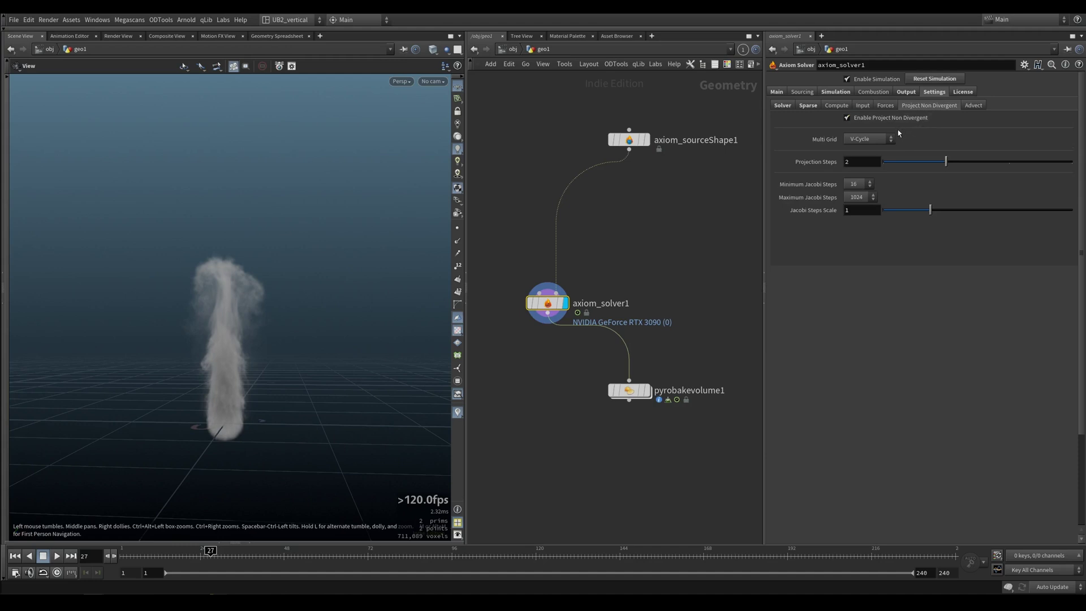
Step: Test the simulation with Enable Project Non Divergent turned off, return to the first frame, and re-enable it
left_click(881, 119)
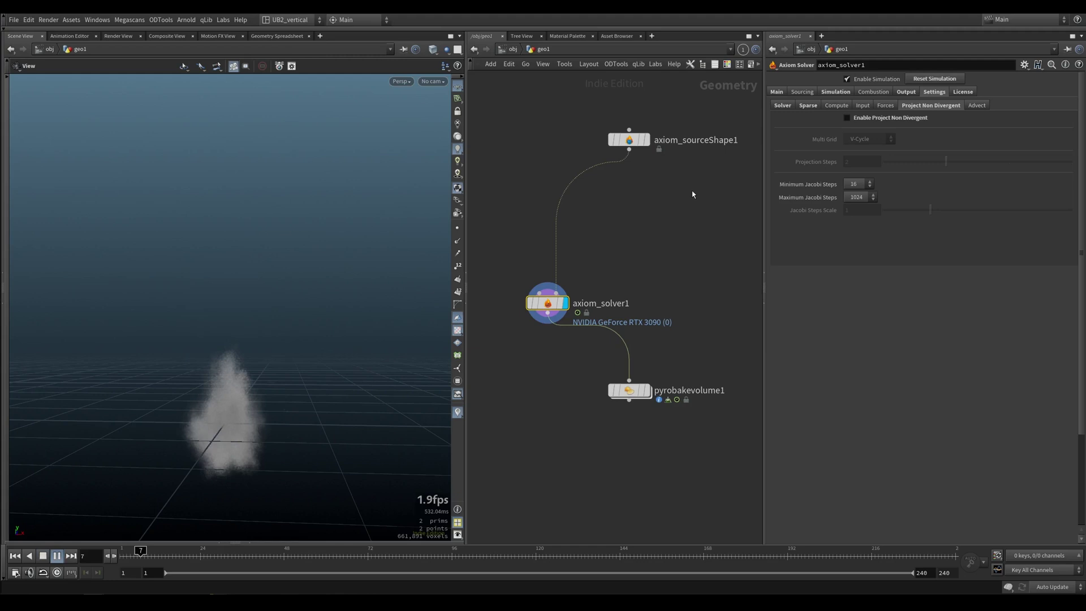
key("ctrl+Up")
left_click(849, 120)
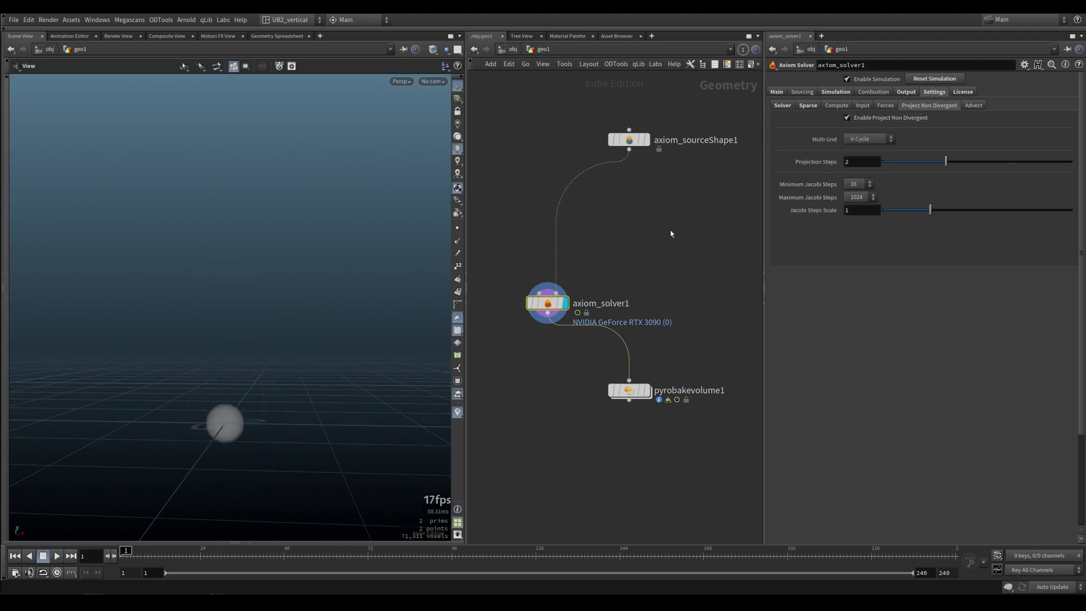
Step: Examine the Multi Grid options of the non-divergent projection, keeping V-Cycle
left_click(872, 141)
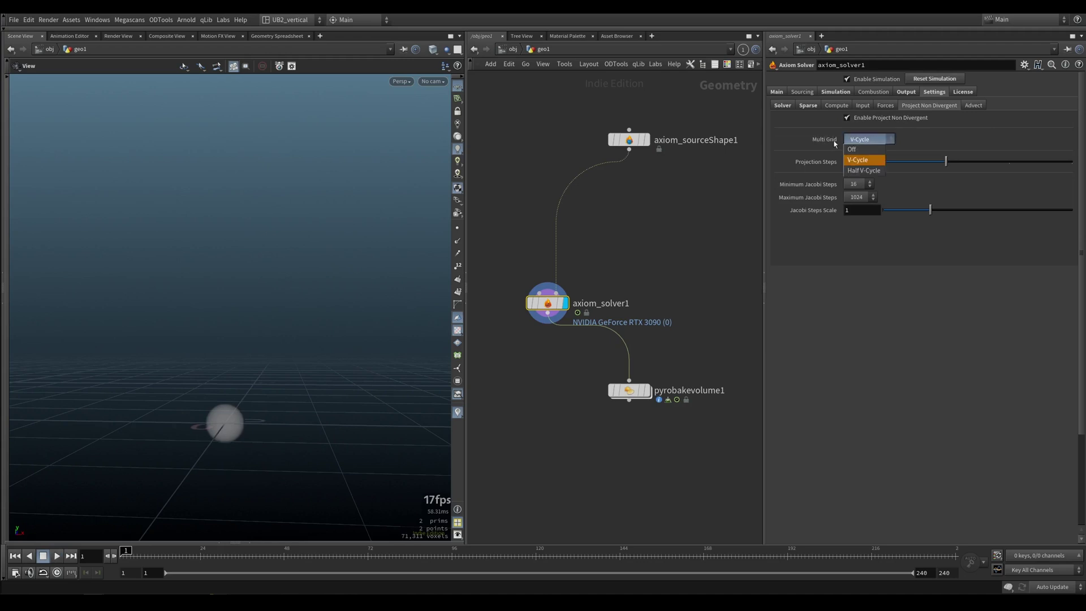
left_click(868, 149)
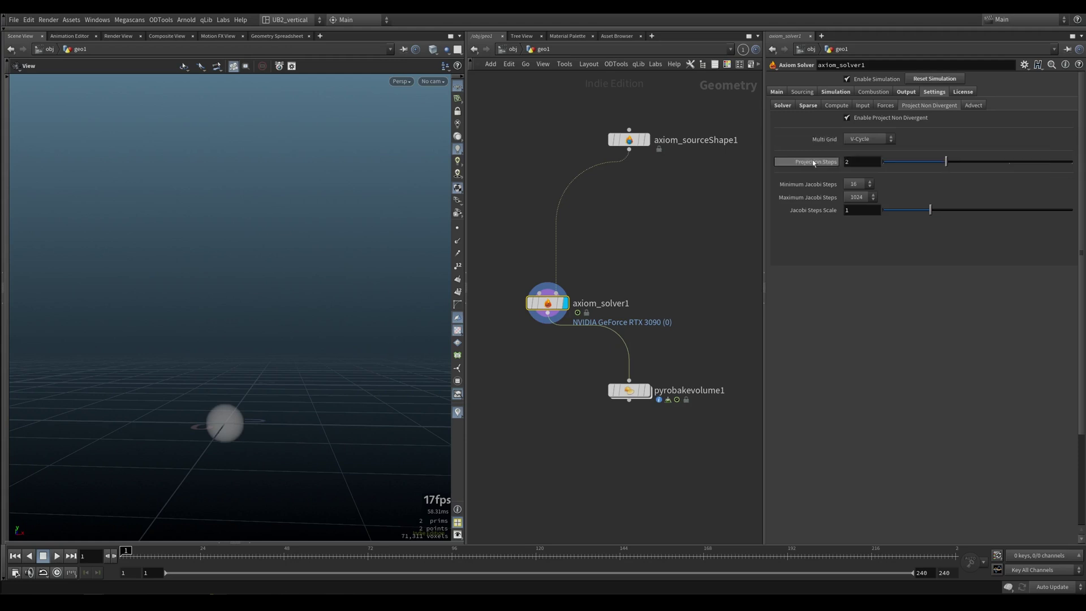
Step: Test the simulation up to frame 41 with Multi Grid set to Half V-Cycle, and restore V-Cycle
left_click(865, 140)
left_click(863, 172)
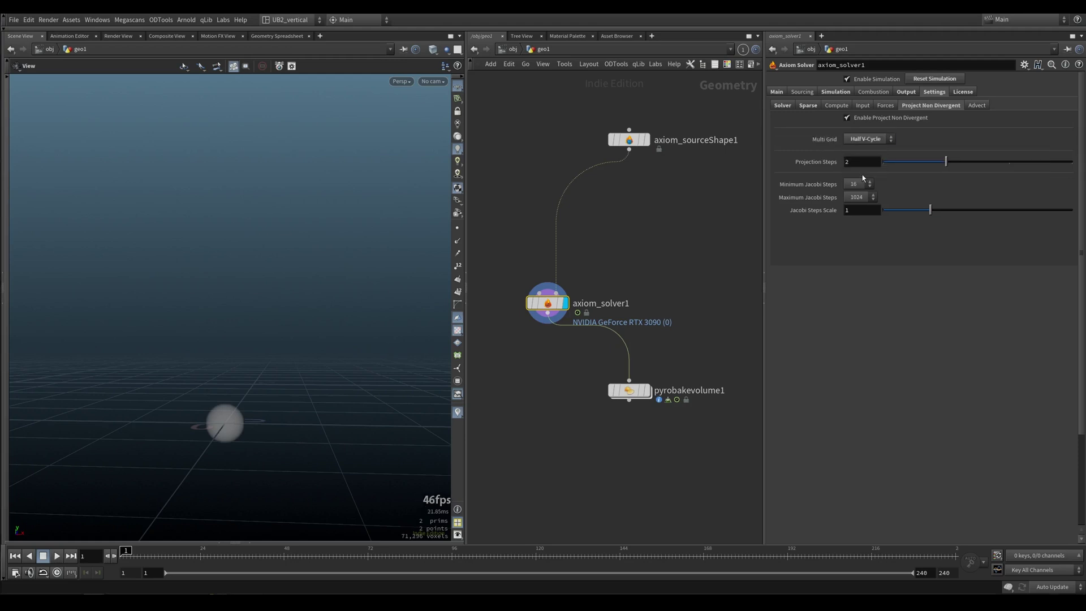
key("Up")
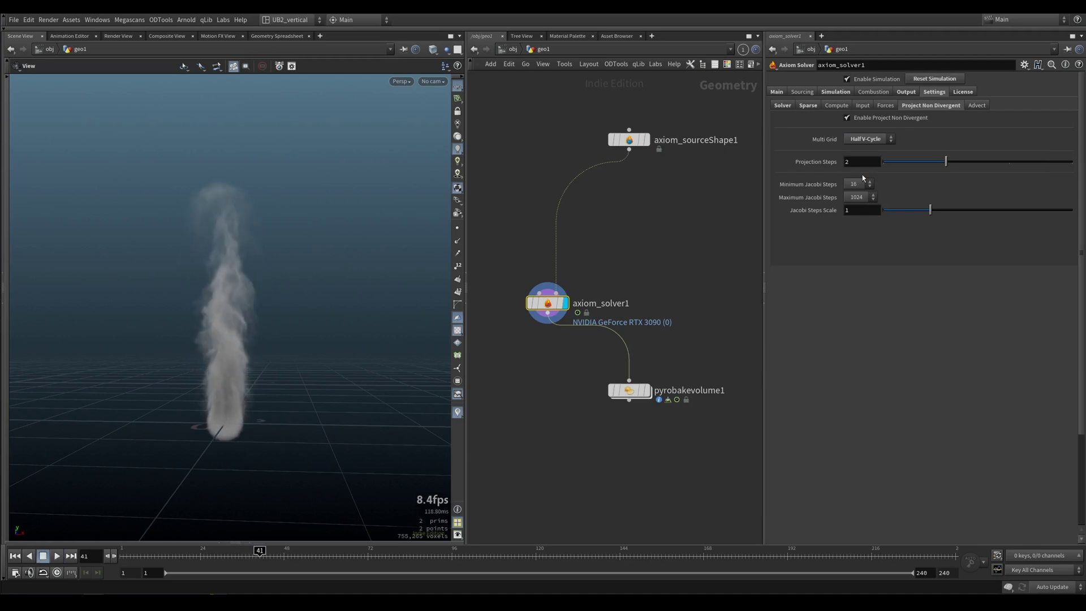
middle_click_drag(273, 350, 275, 332)
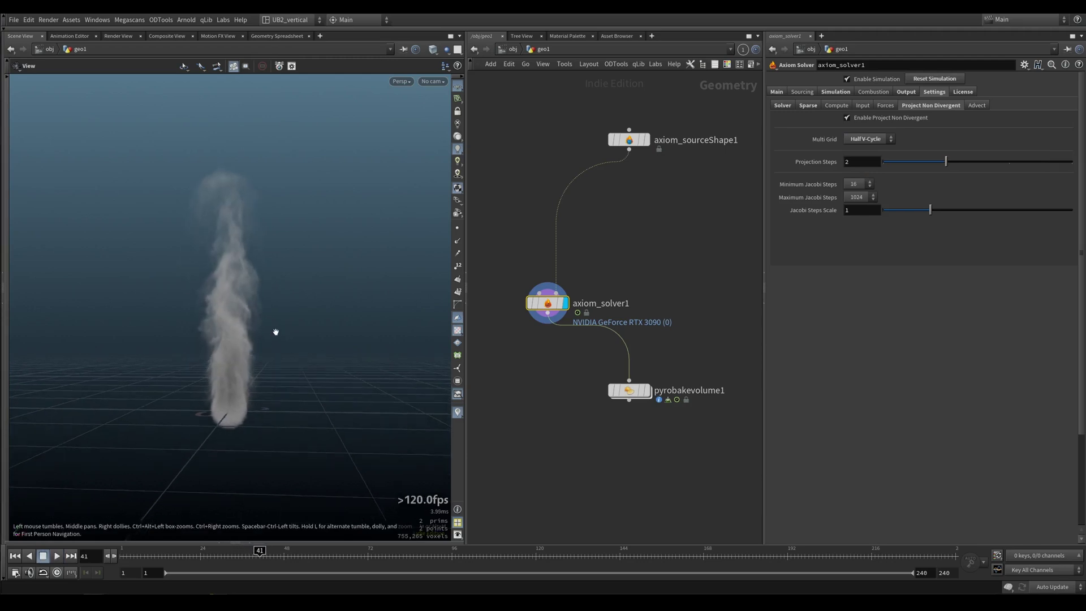
left_click(860, 139)
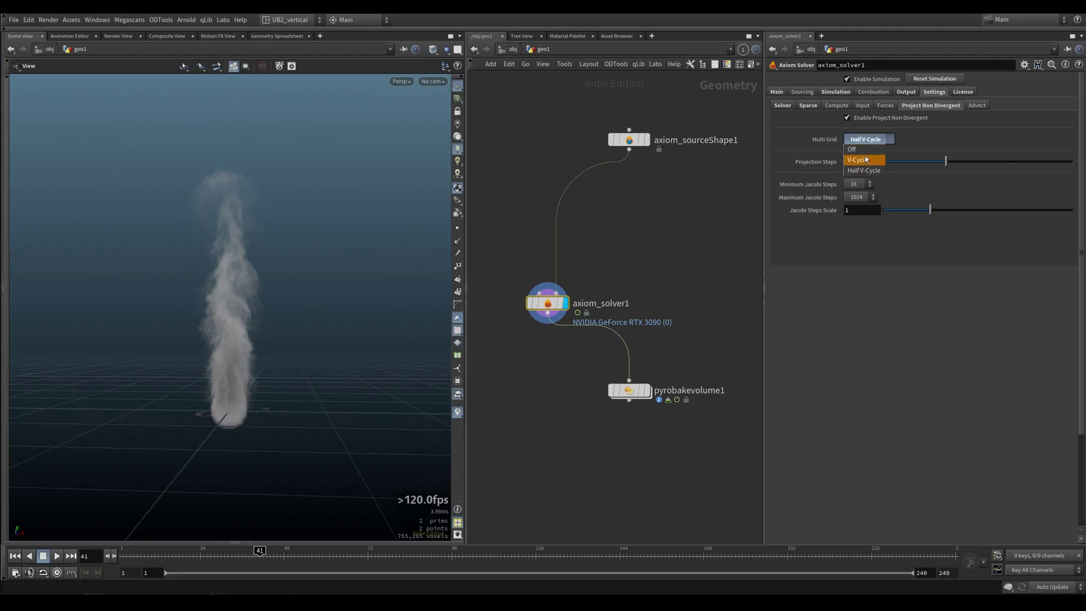
left_click(860, 159)
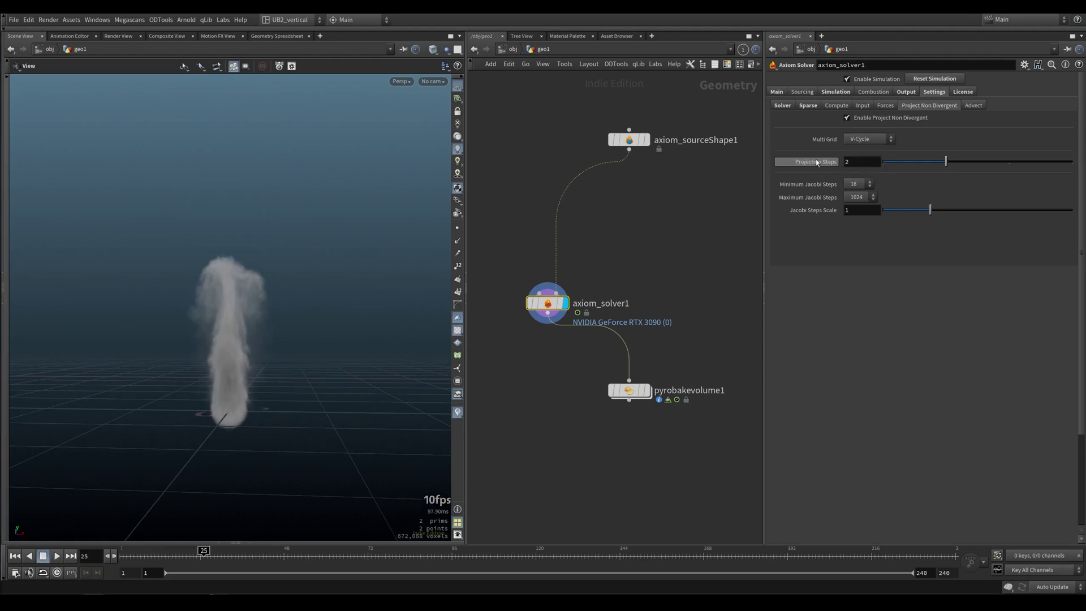
Step: Test the simulation with Projection Steps set to 4, replay it from the first frame, and set Projection Steps back to 2
left_click_drag(864, 162, 813, 226)
key("Return")
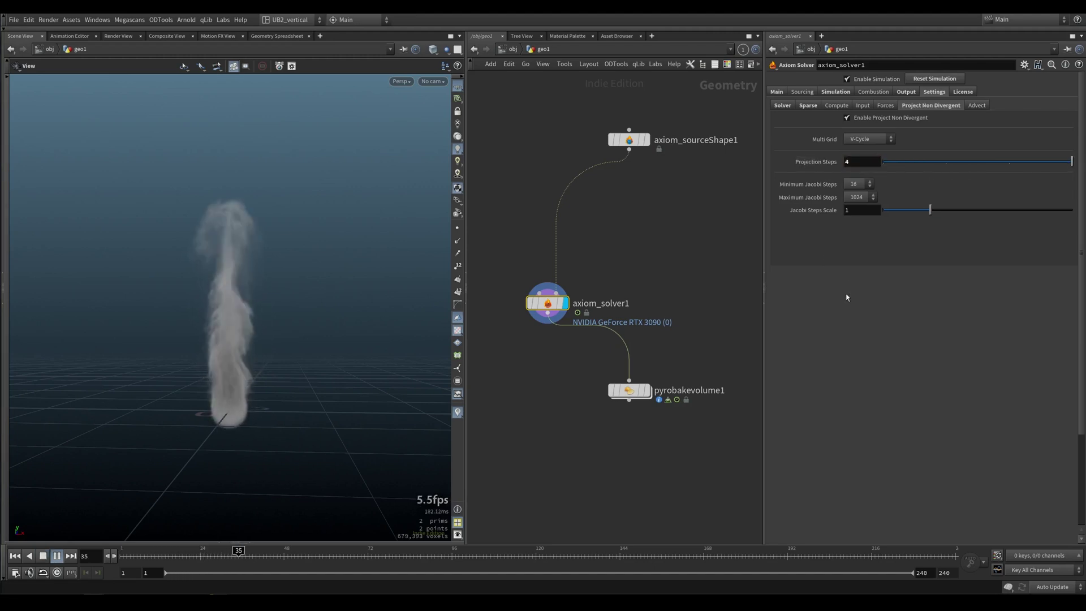
key("Up")
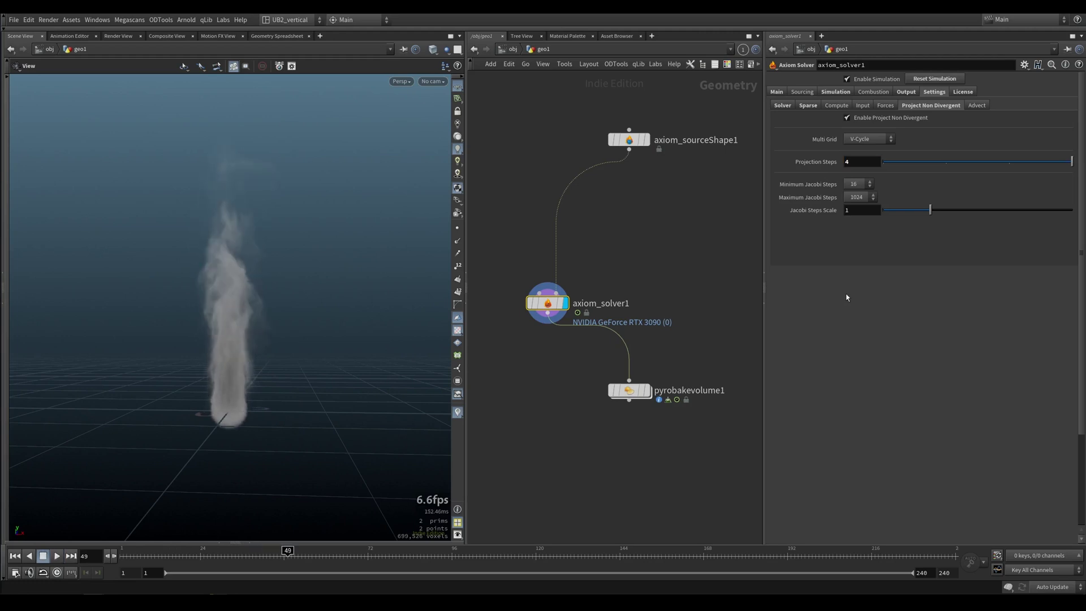
key("ctrl+Up")
key("Up")
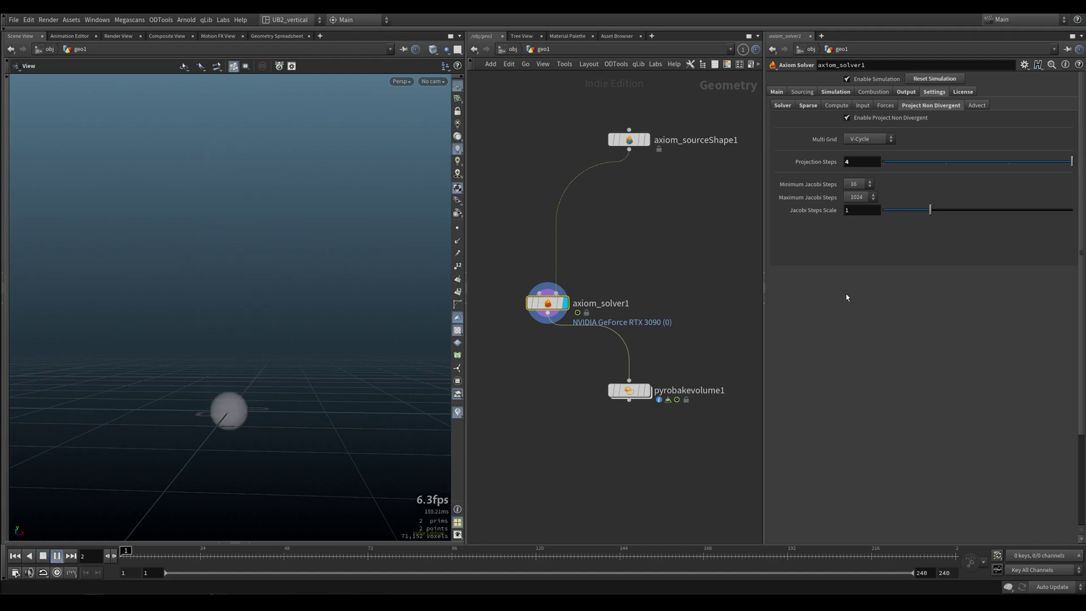
key("Escape")
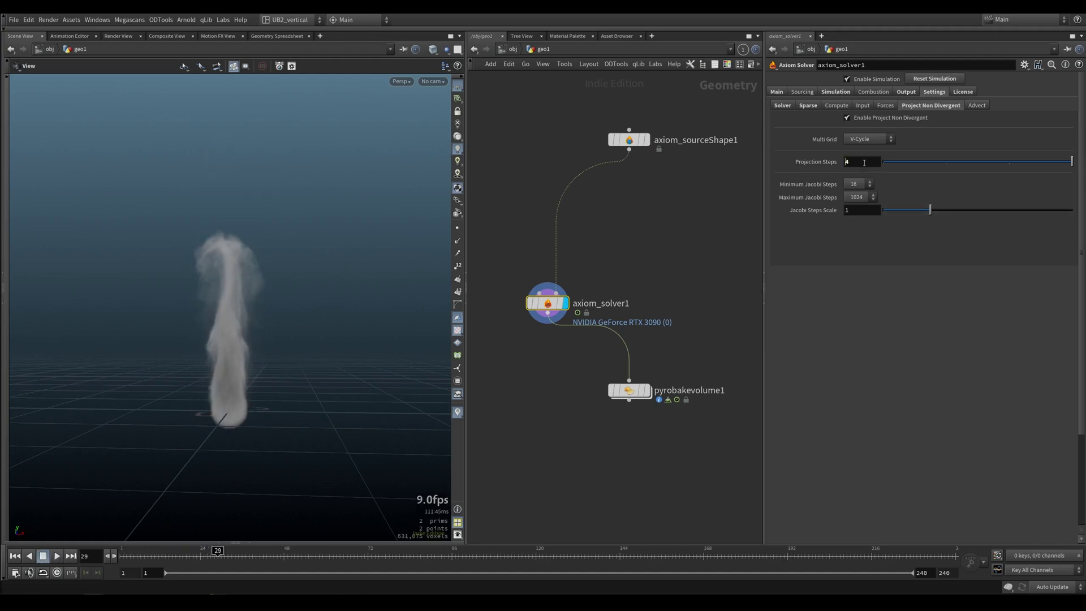
type("2")
key("Return")
Step: Test the simulation with Jacobi Steps Scale set to 2, return to the first frame, and revert the scale to its default
type("2")
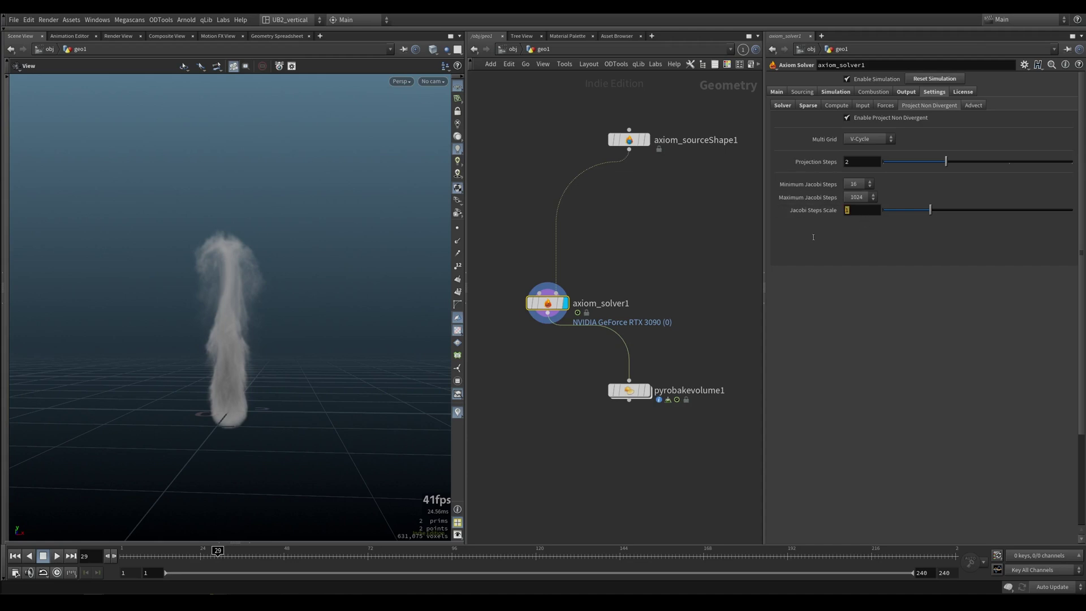
key("Return")
key("ctrl+Up")
key("Up")
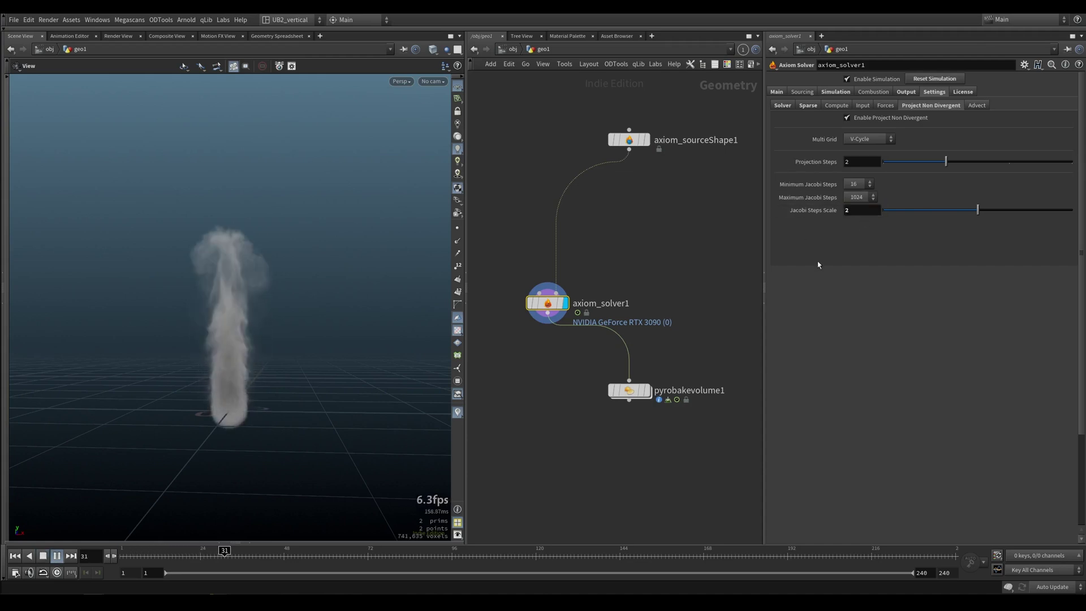
key("ctrl+Up")
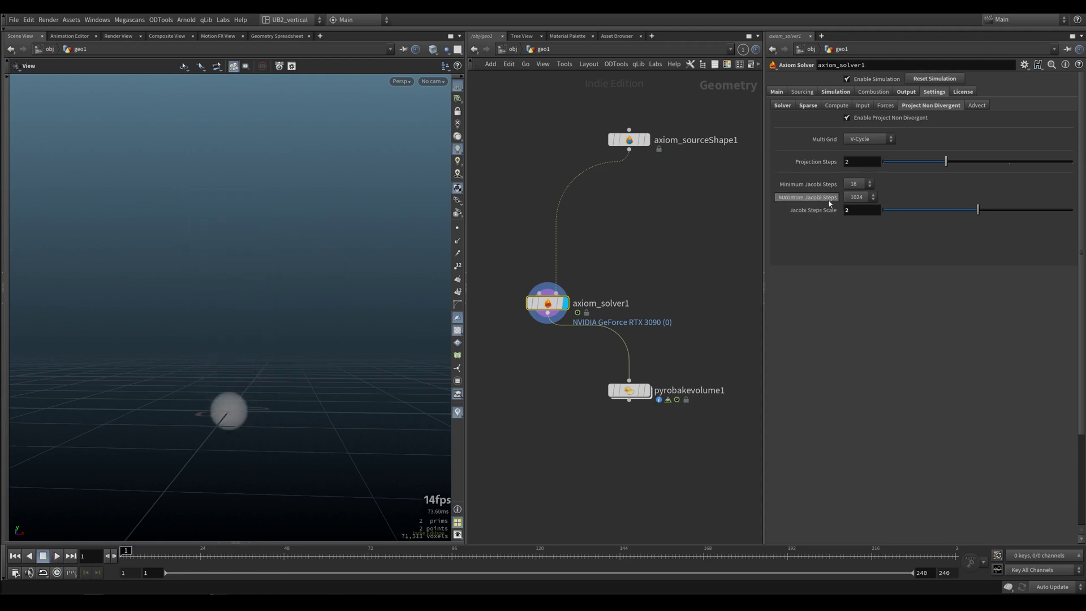
middle_click(828, 210, "ctrl")
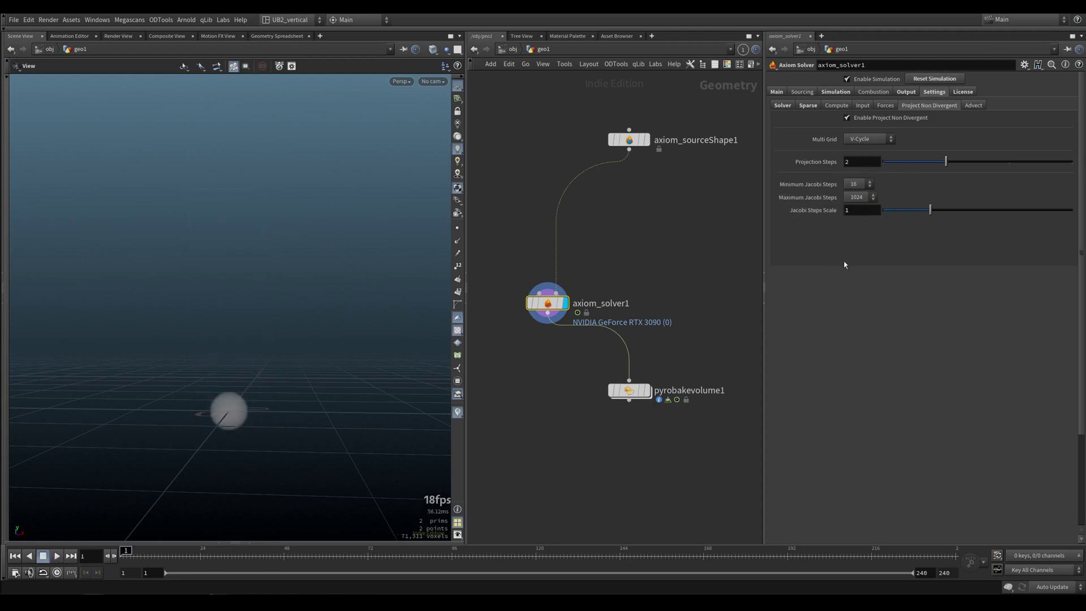
Step: Review the solver's Advect settings, including Advect Blend and Trace CFL, glance at the Output section, and go back to Settings
left_click(973, 107)
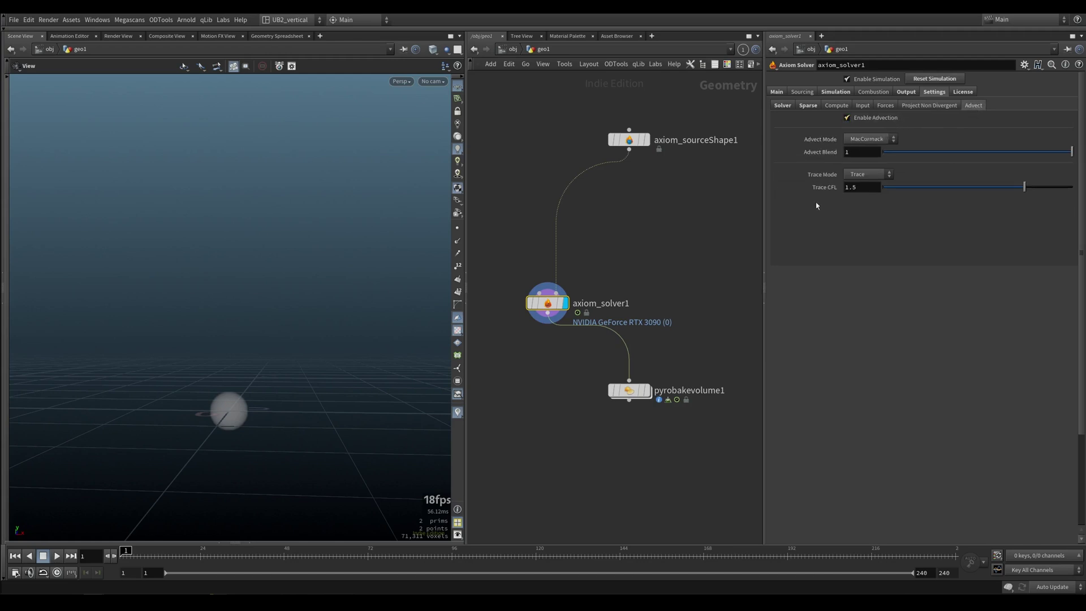
mouse_move(823, 155)
mouse_move(817, 191)
left_click(905, 92)
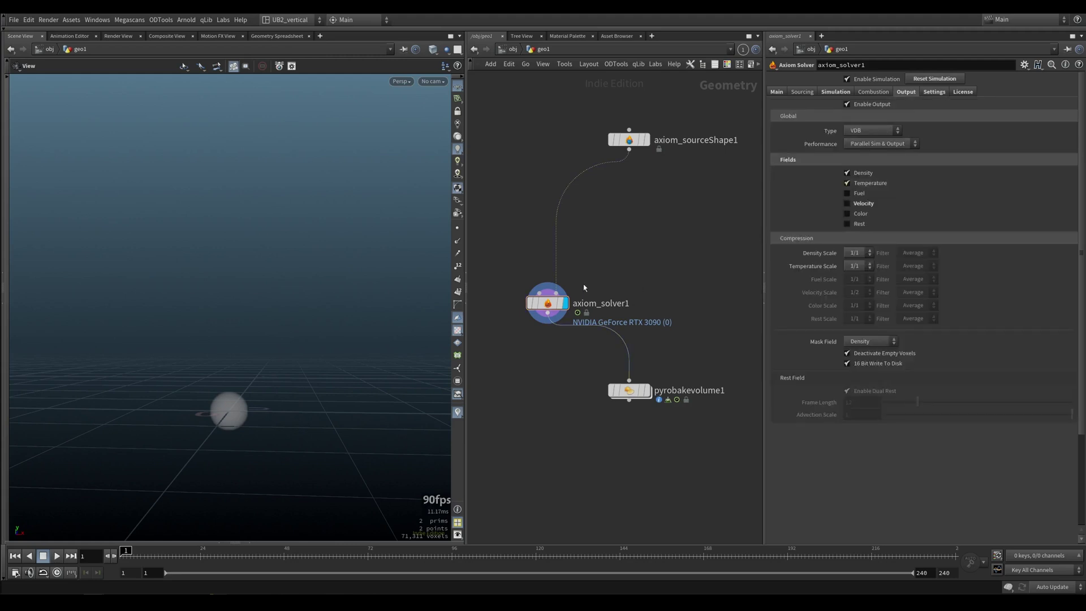
left_click_drag(547, 303, 545, 282)
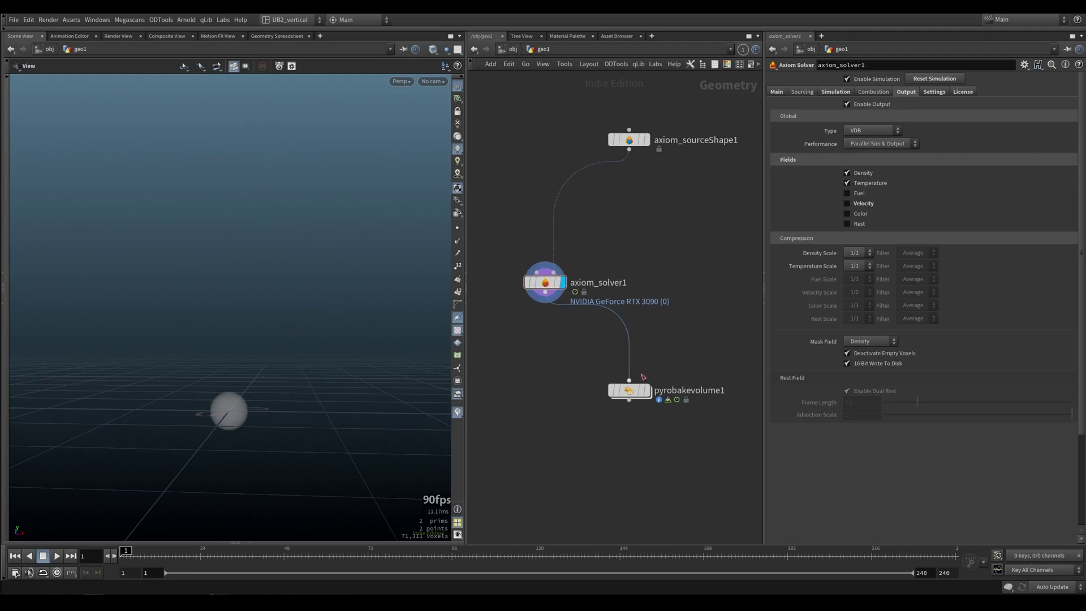
left_click(934, 92)
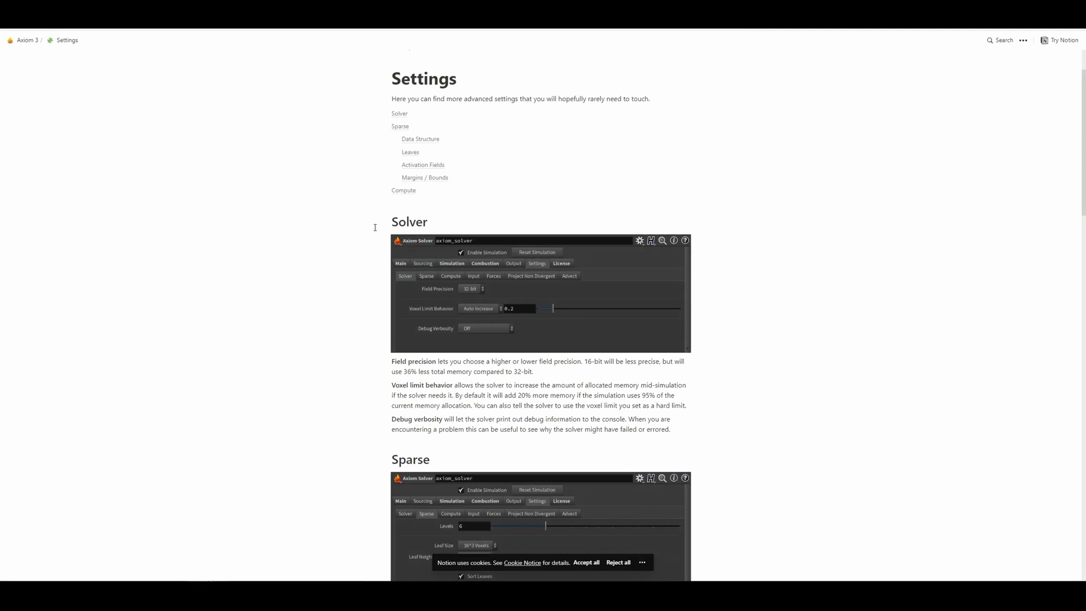
Step: Skim the Settings page and the Axiom 3 main page of the online documentation in the browser, and return to Houdini
scroll(375, 228, "down", 20)
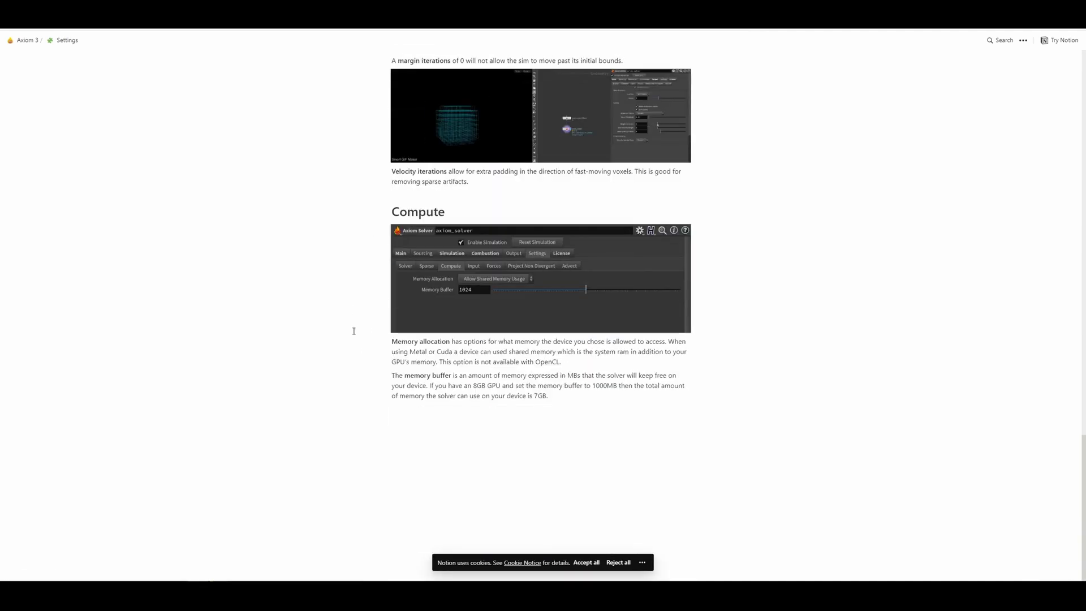
scroll(353, 224, "up", 20)
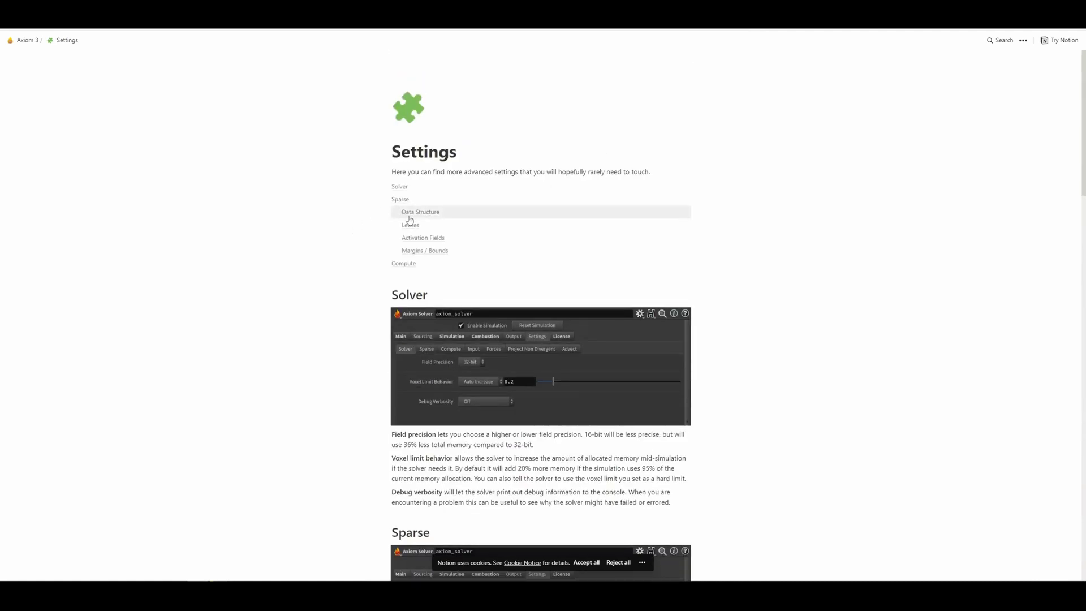
left_click(26, 41)
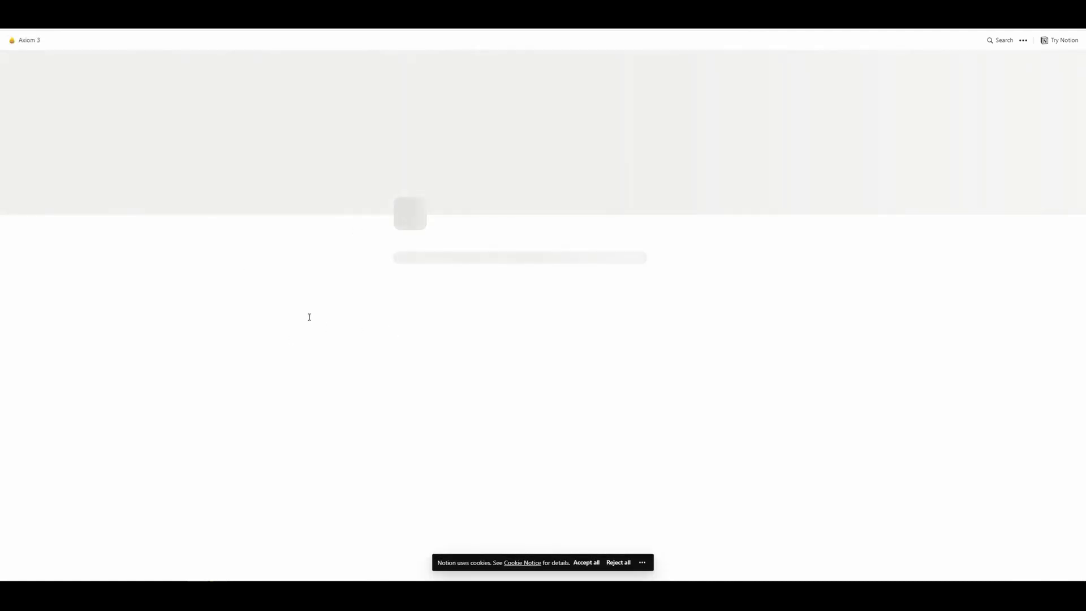
scroll(292, 321, "down", 3)
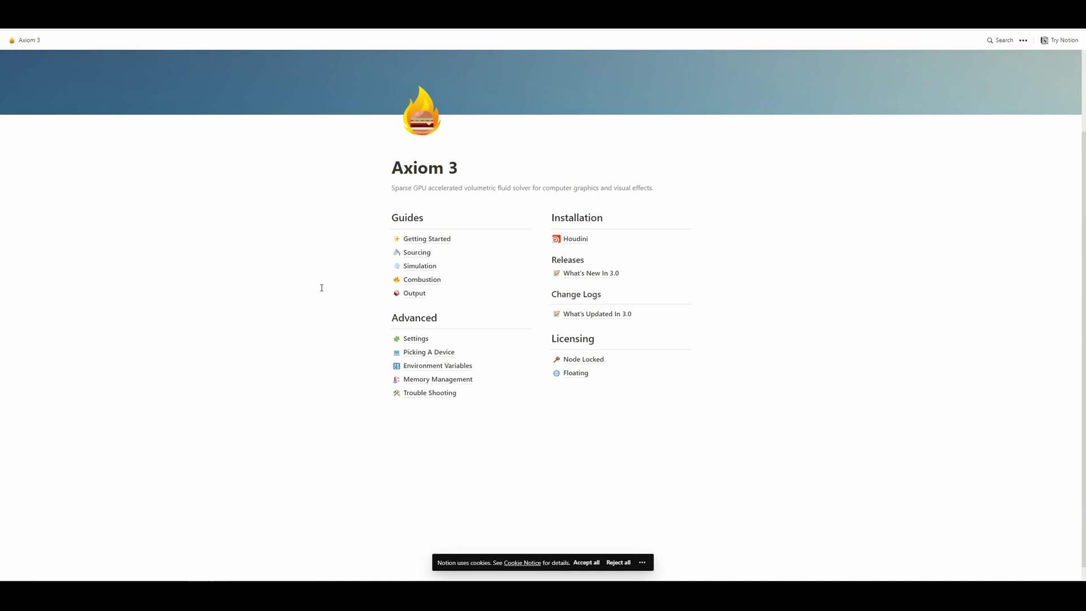
scroll(318, 300, "up", 1)
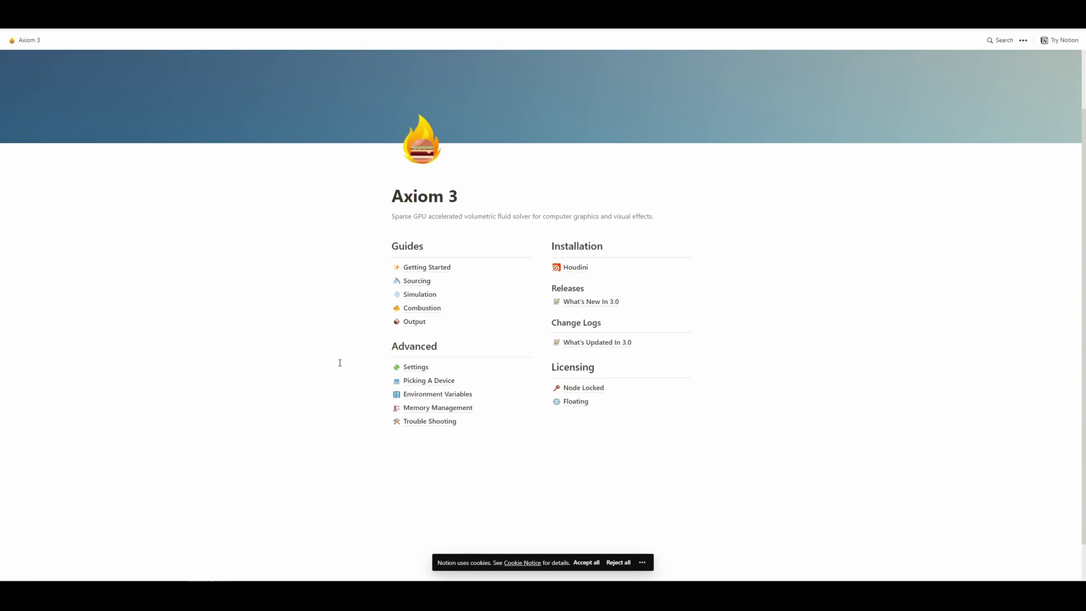
left_click(138, 559)
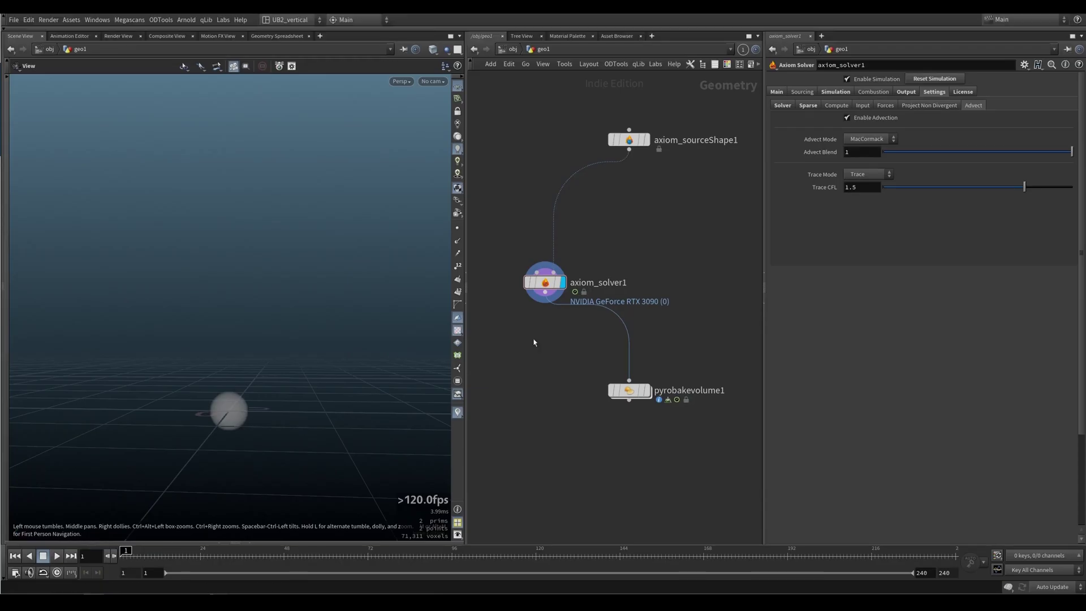
Step: Look over the solver's Output, Combustion and Simulation sections and shift the solver node slightly in the network
left_click(909, 93)
left_click(871, 92)
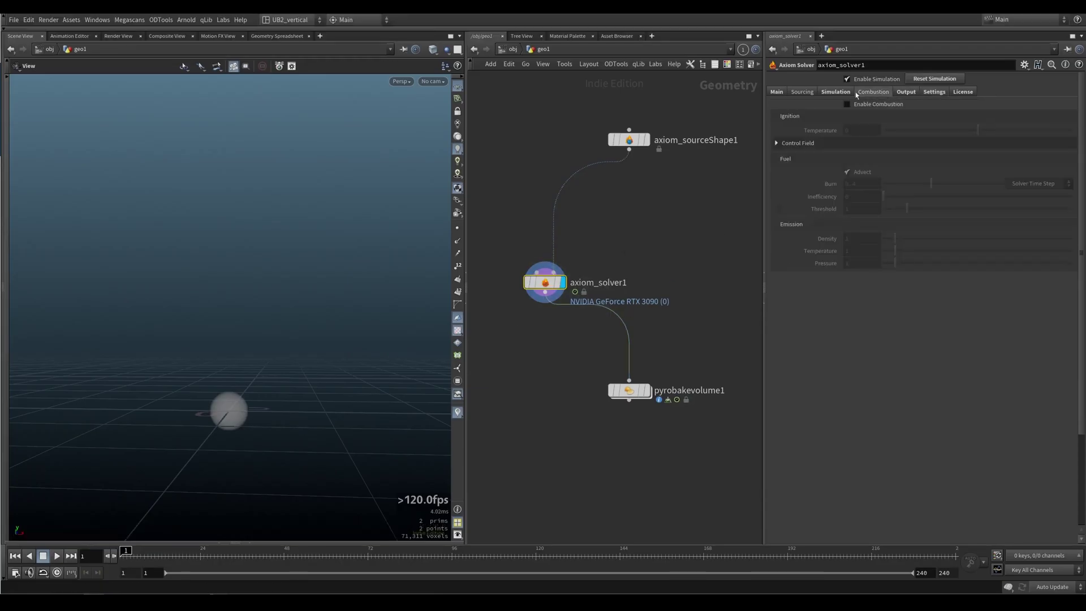
left_click(839, 92)
left_click_drag(543, 284, 565, 272)
middle_click_drag(550, 315, 556, 340)
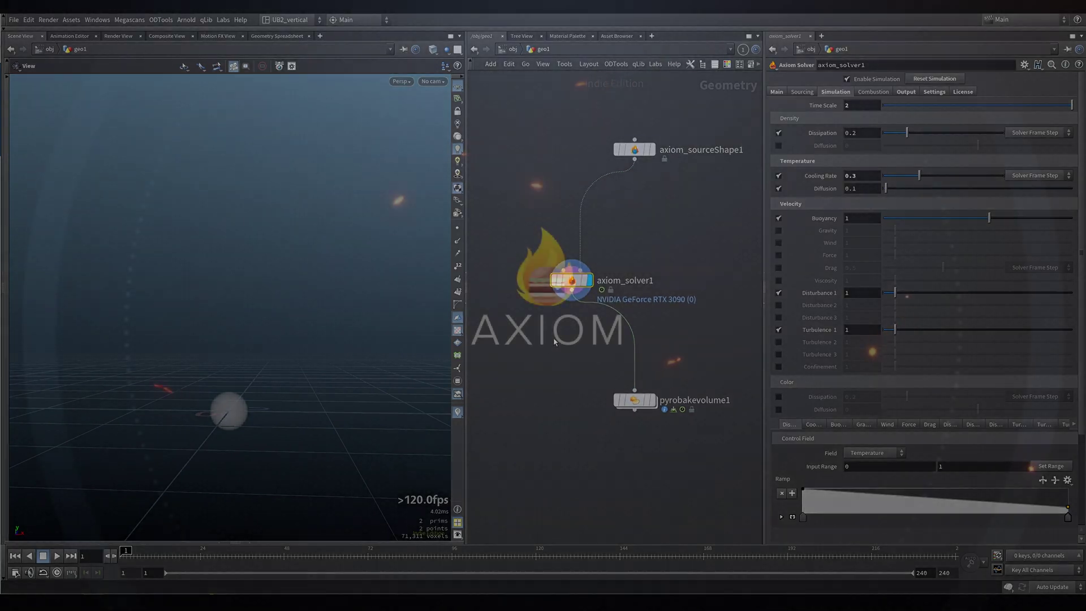